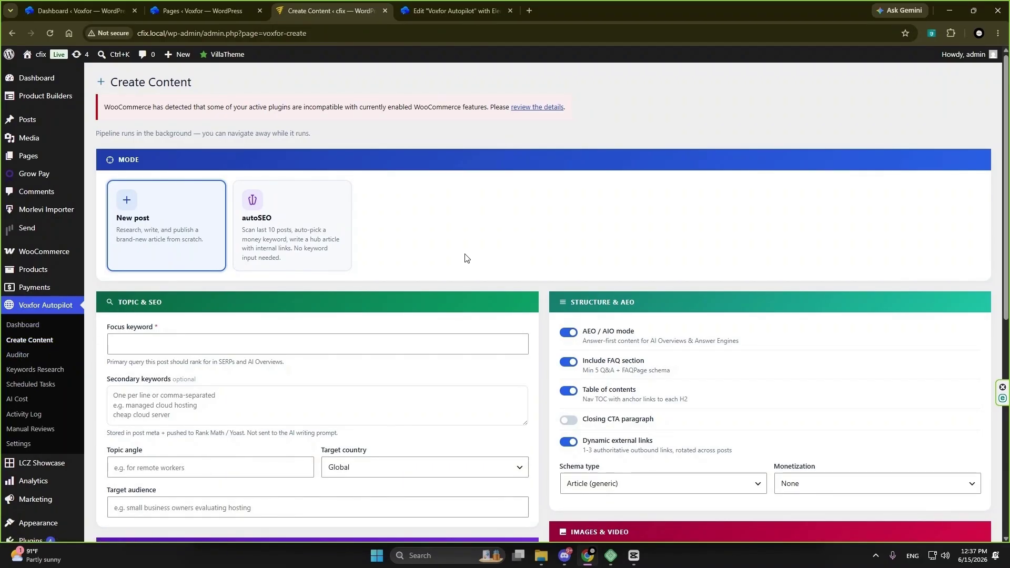
Try the autoSEO mode for content creation and switch back to the New post mode.
scroll(1009, 178, "down", 1)
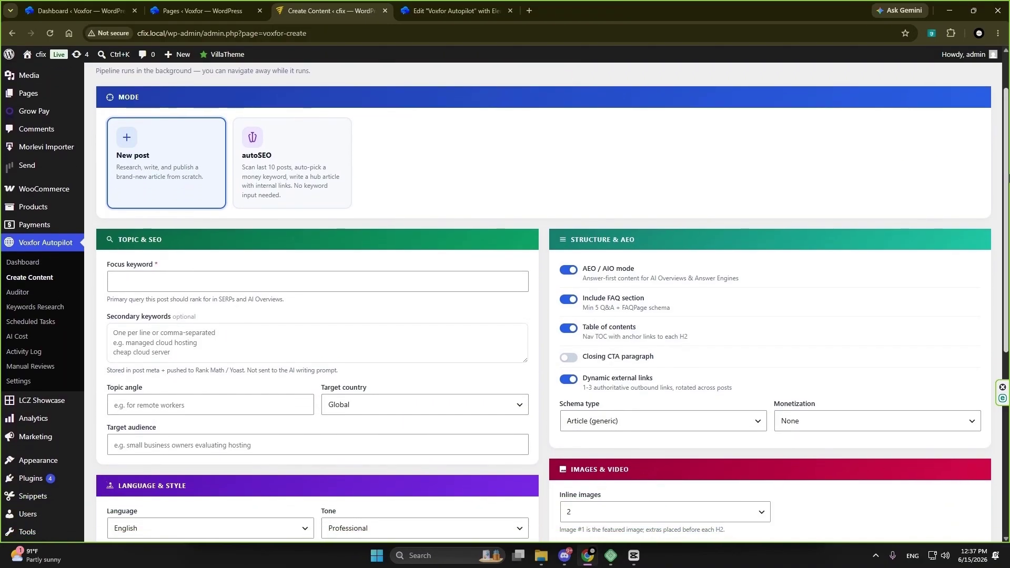
left_click_drag(1009, 179, 1009, 185)
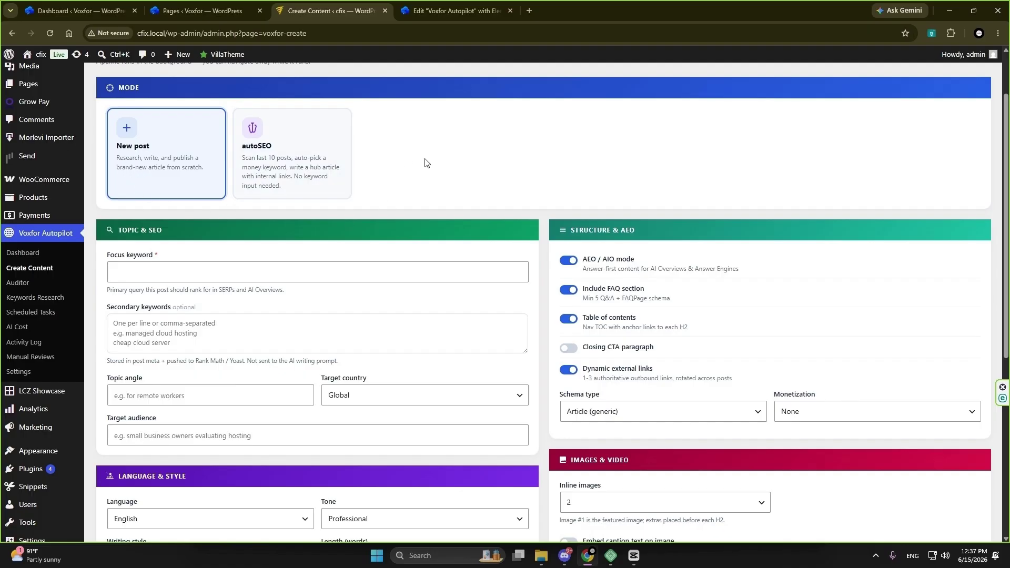
left_click(331, 185)
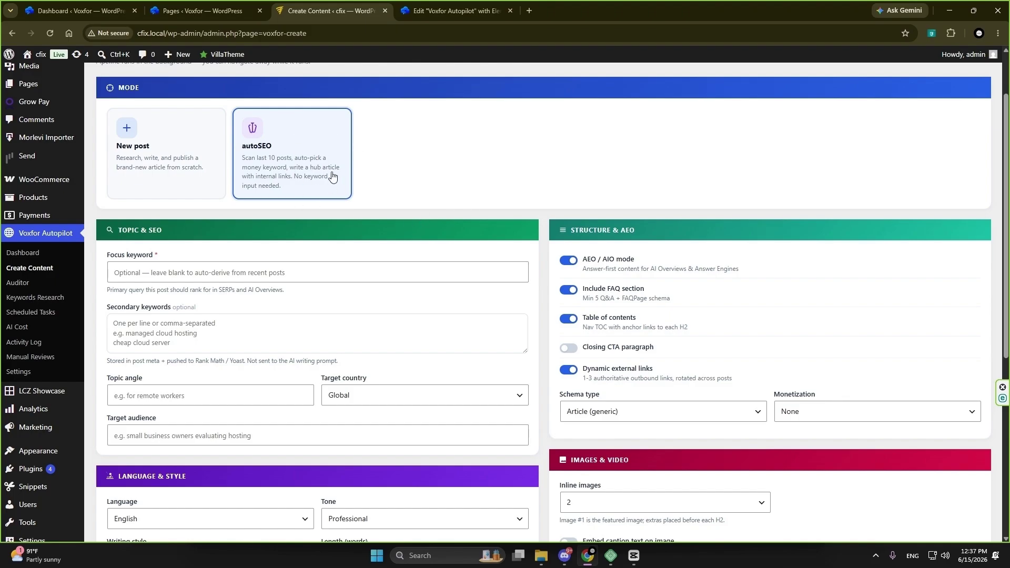
left_click(166, 170)
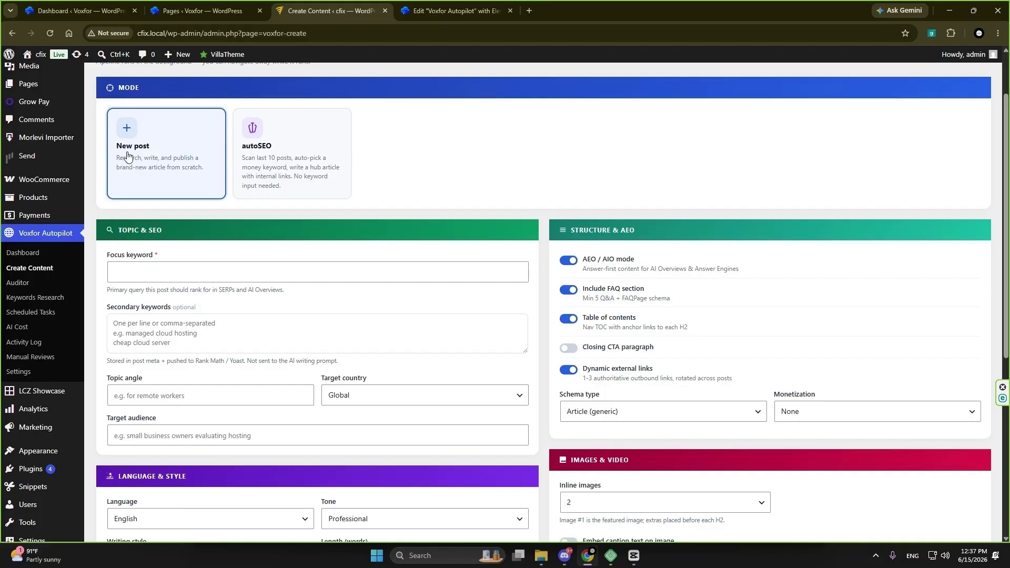
Review the Topic & SEO fields: focus keyword, secondary keywords, topic angle and the list of target countries.
left_click(161, 273)
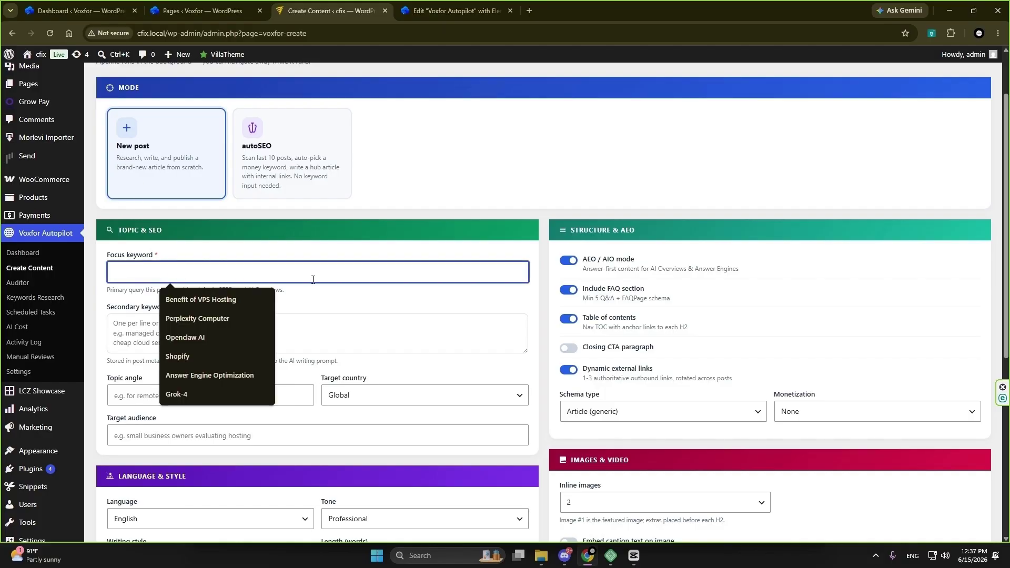
scroll(313, 280, "down", 2)
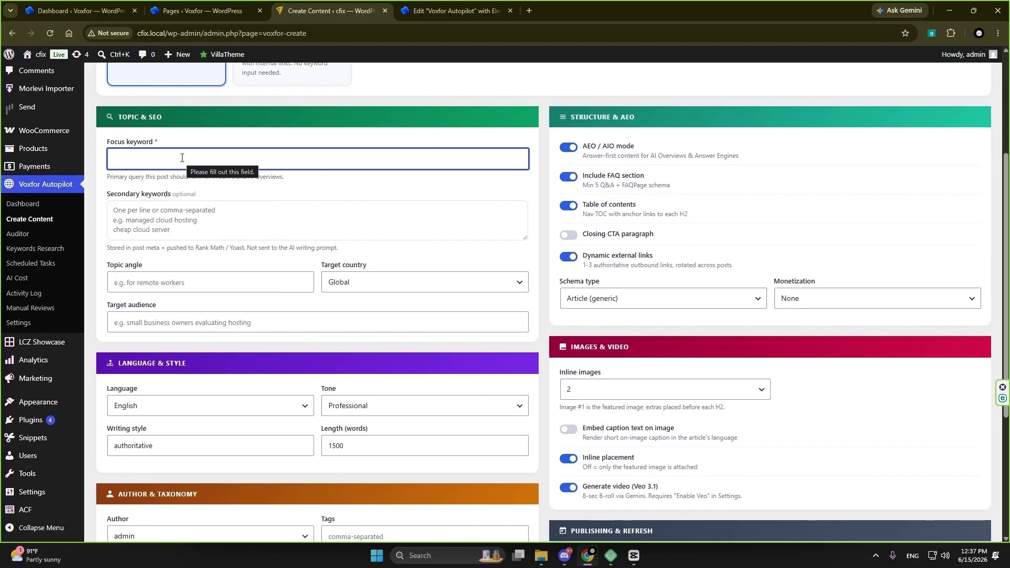
left_click(162, 222)
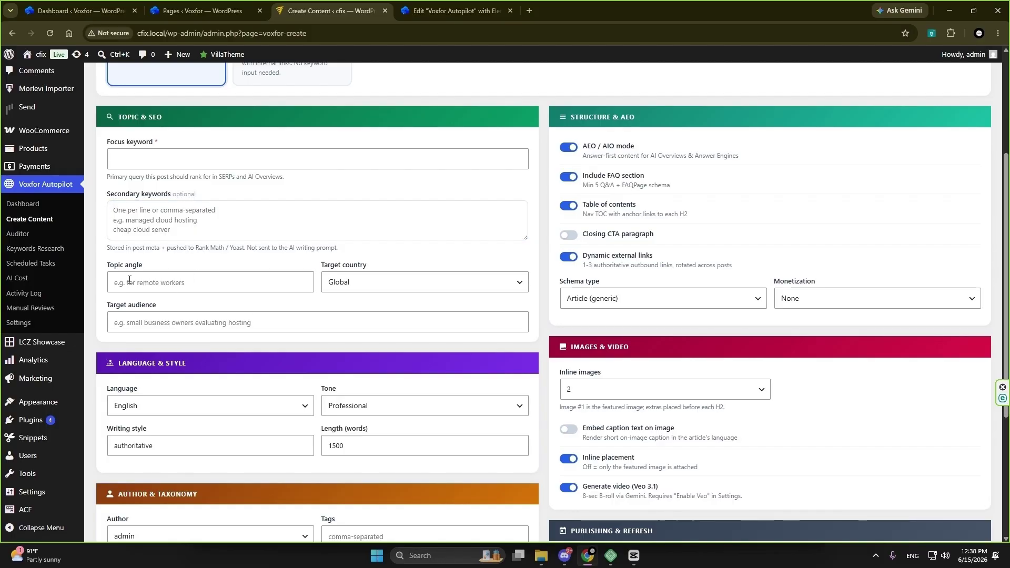
left_click(128, 281)
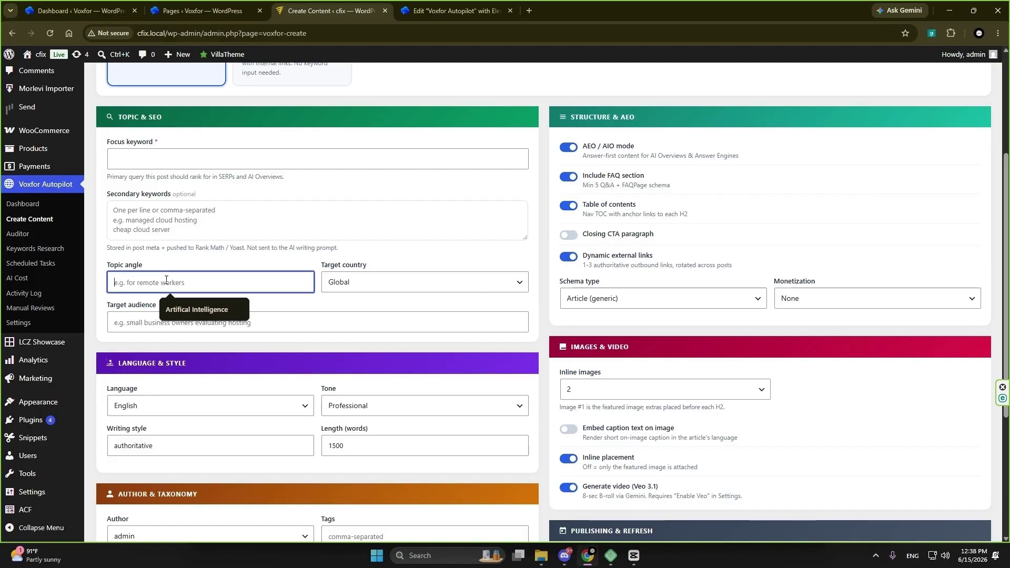
left_click(417, 283)
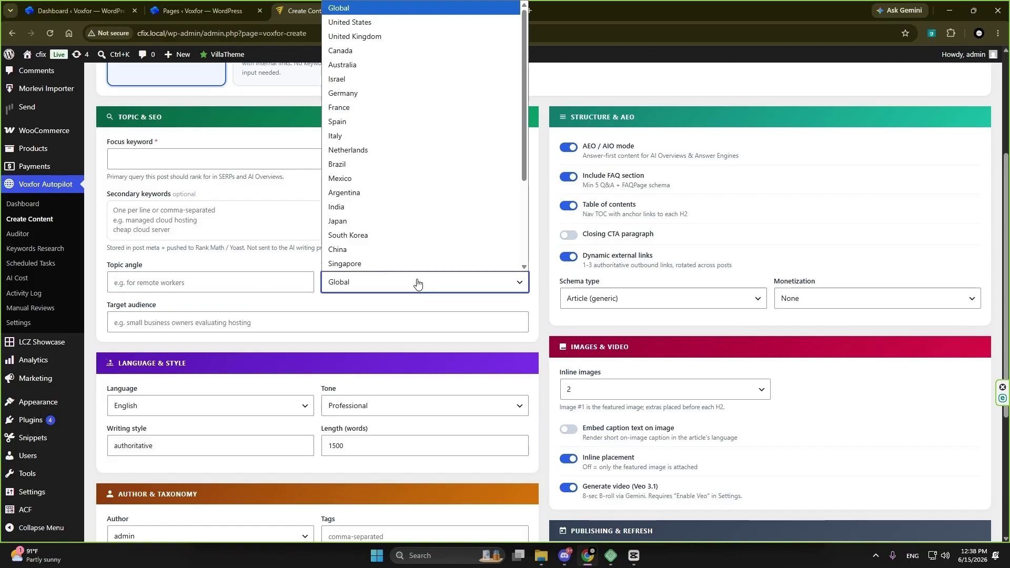
scroll(463, 106, "down", 1)
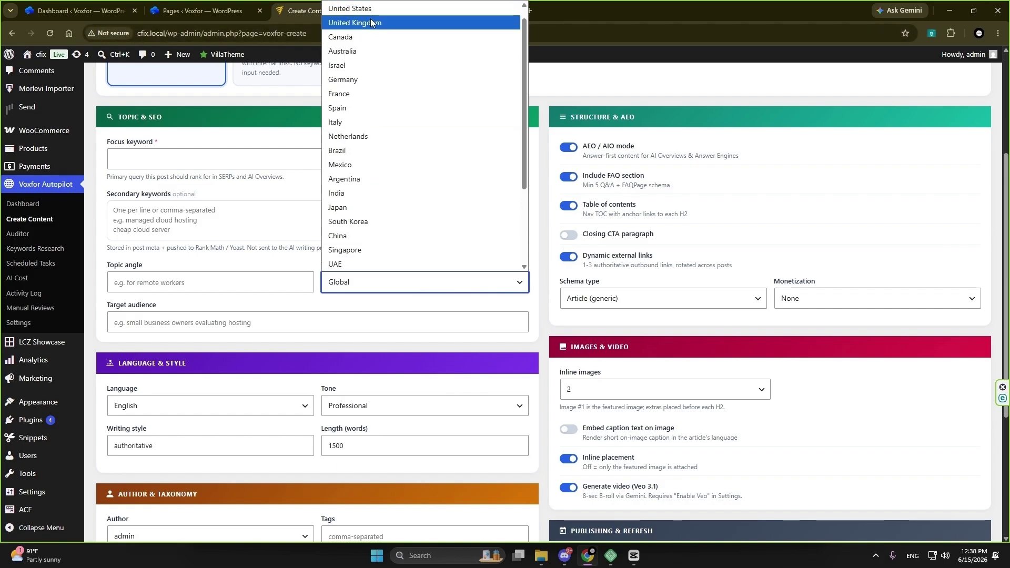
left_click_drag(525, 64, 526, 40)
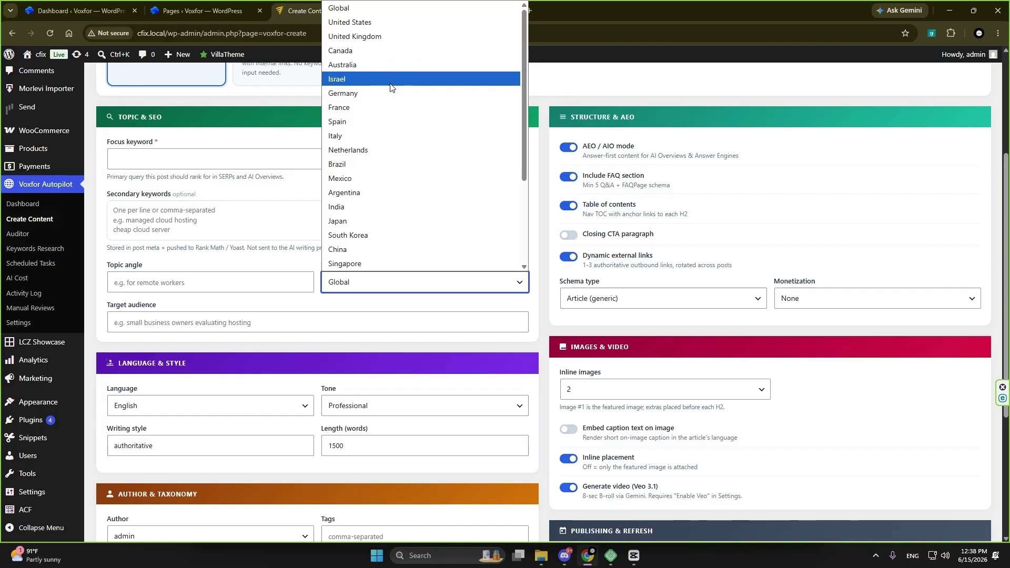
left_click(834, 284)
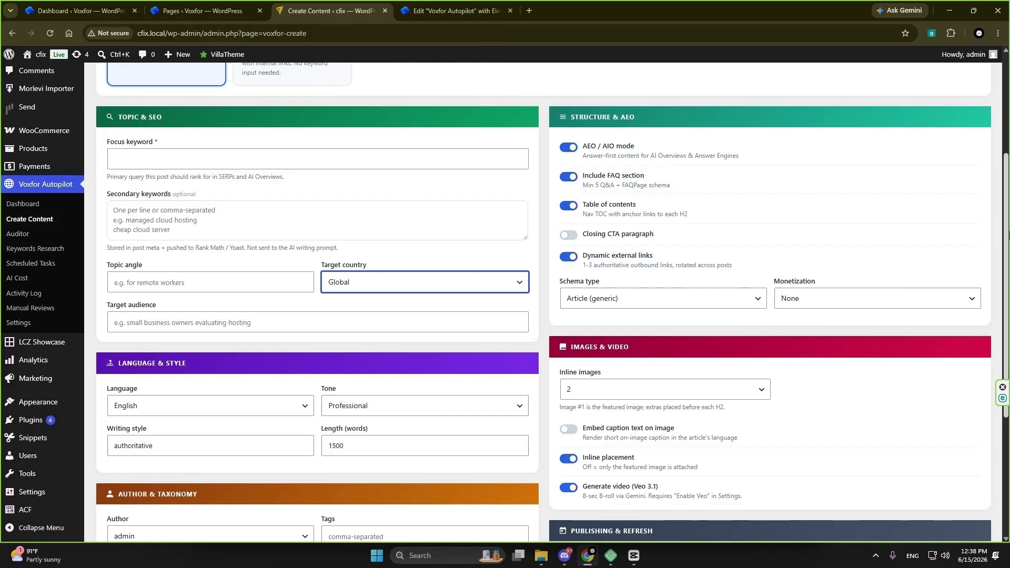
Review the Language & Style and Author & Taxonomy settings, including the language choices, article length and author list.
left_click_drag(1008, 240, 1007, 302)
scroll(429, 275, "down", 2)
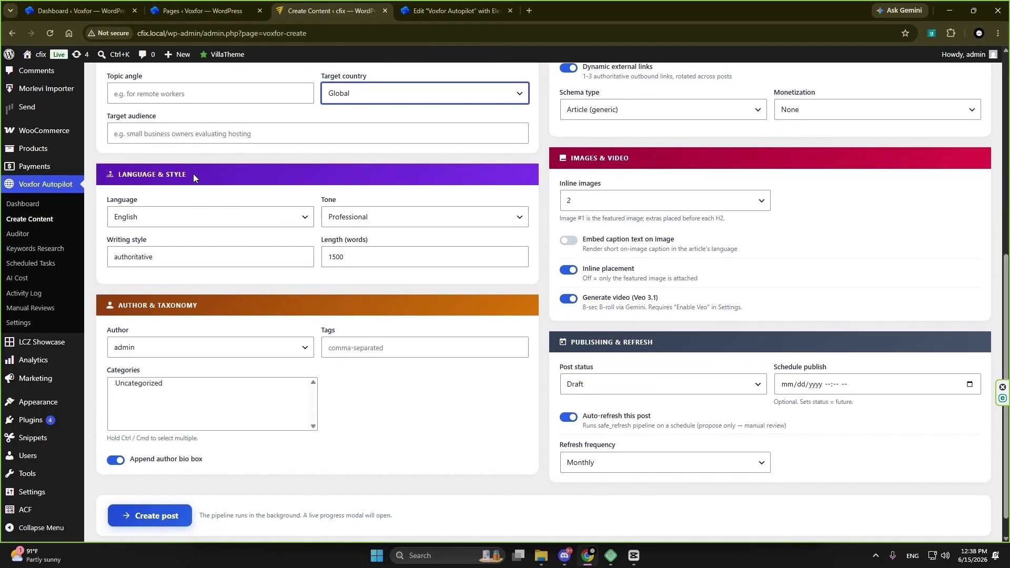
left_click(216, 217)
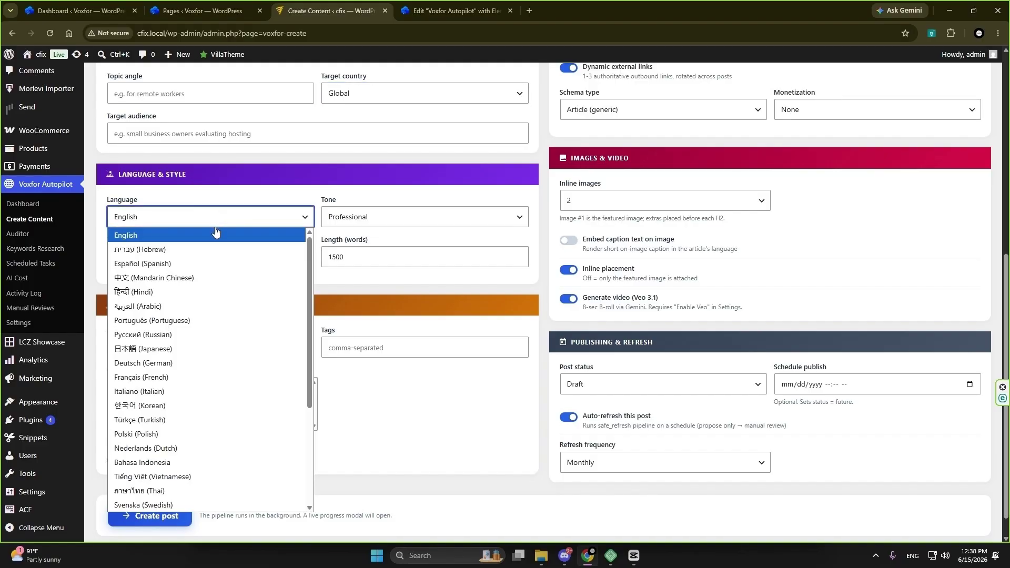
left_click(429, 252)
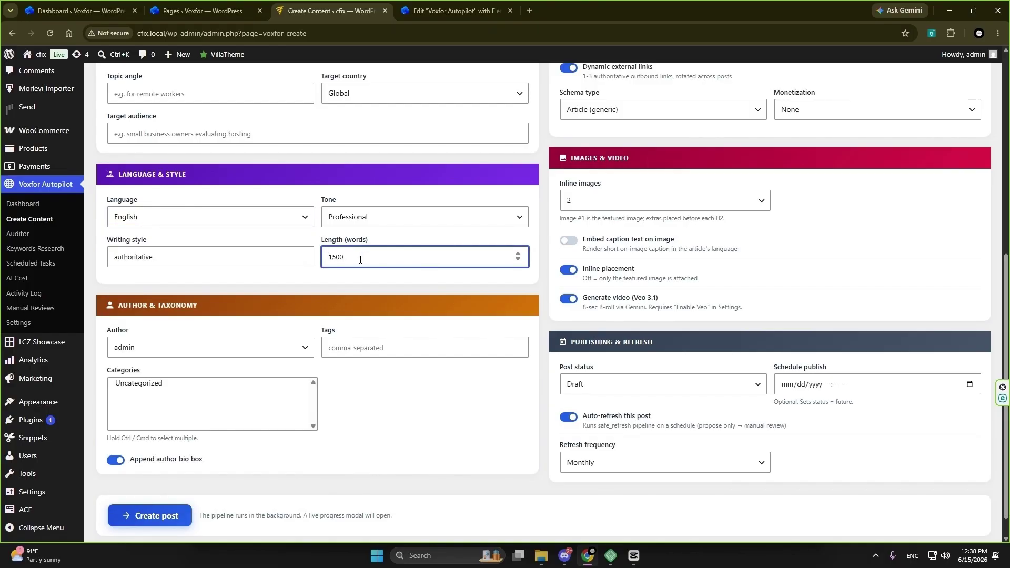
scroll(360, 258, "down", 1)
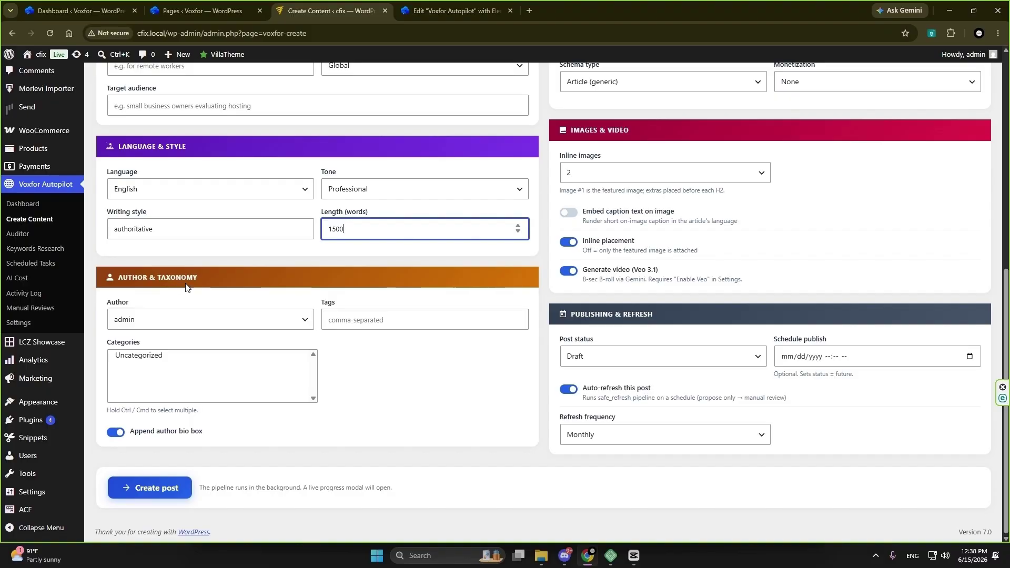
left_click(176, 324)
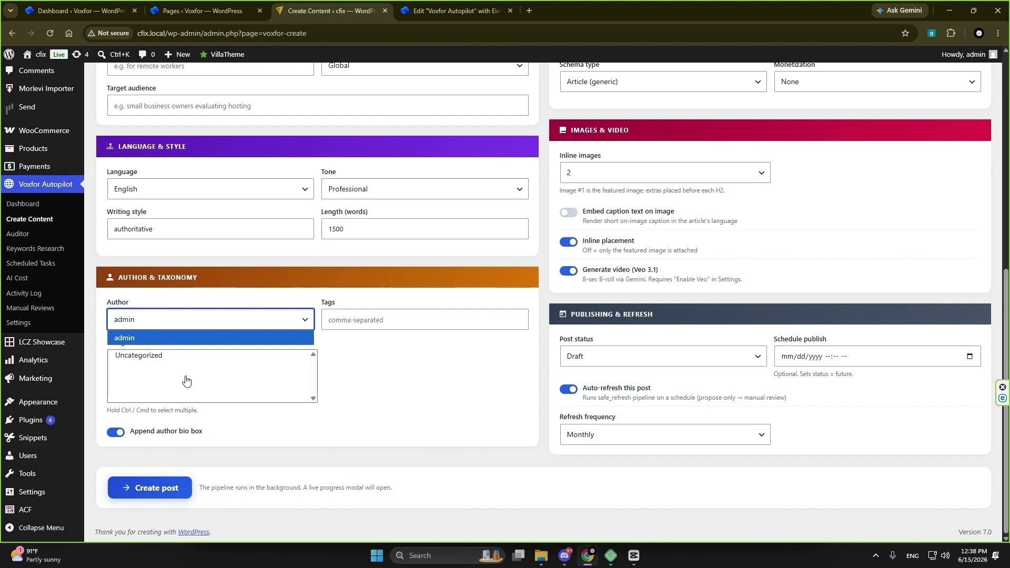
left_click(382, 391)
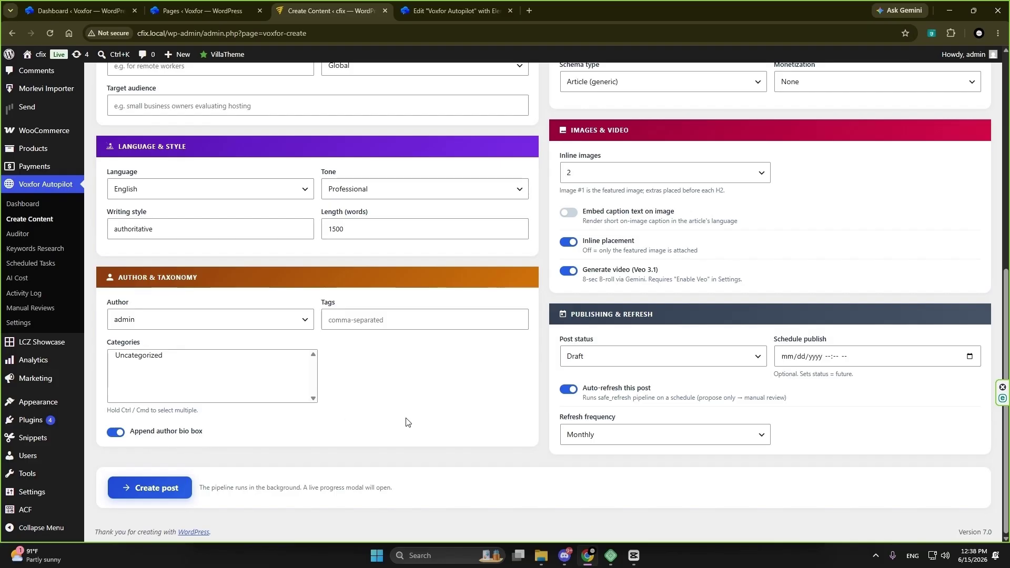
Review the Structure & AEO options, including the content toggles, schema type and monetization setting.
mouse_move(1008, 429)
left_mouse_down()
mouse_move(1007, 208)
mouse_move(1009, 434)
left_mouse_up()
scroll(1008, 436, "up", 5)
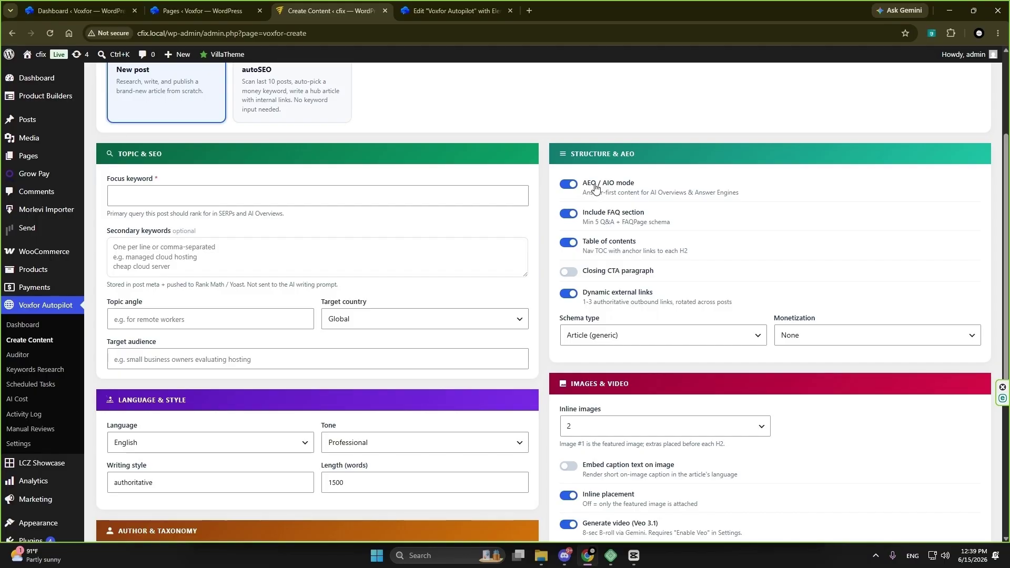
left_click_drag(1009, 188, 960, 248)
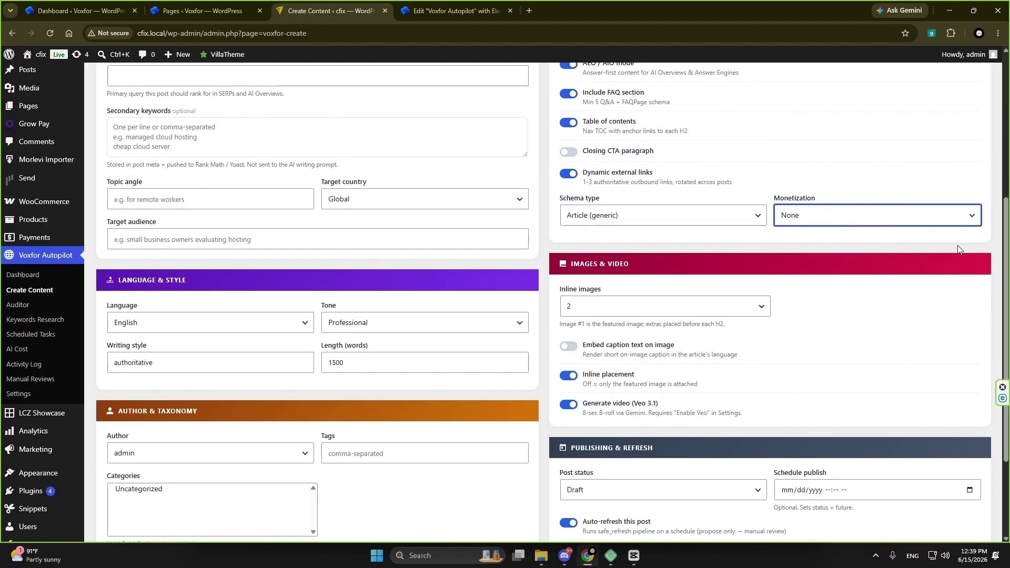
scroll(955, 321, "down", 1)
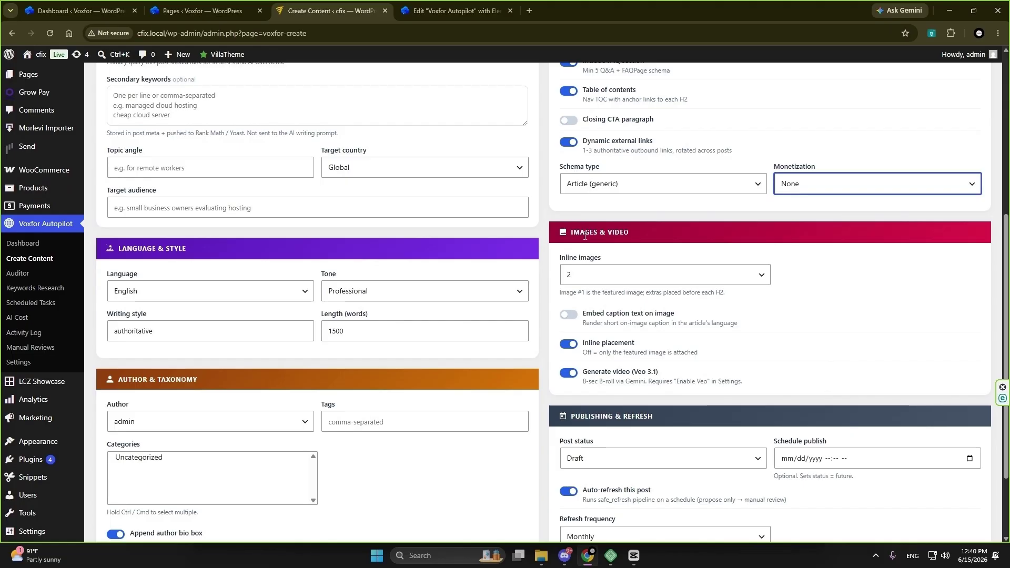
Try 1 inline image, restore the count to 2, and view the other available image counts.
left_click(728, 285)
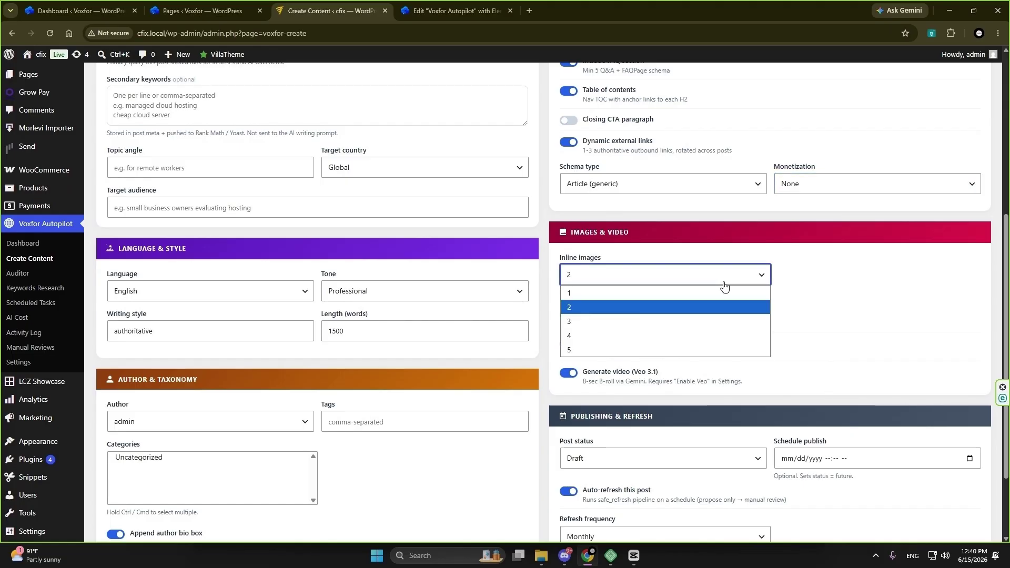
left_click(598, 290)
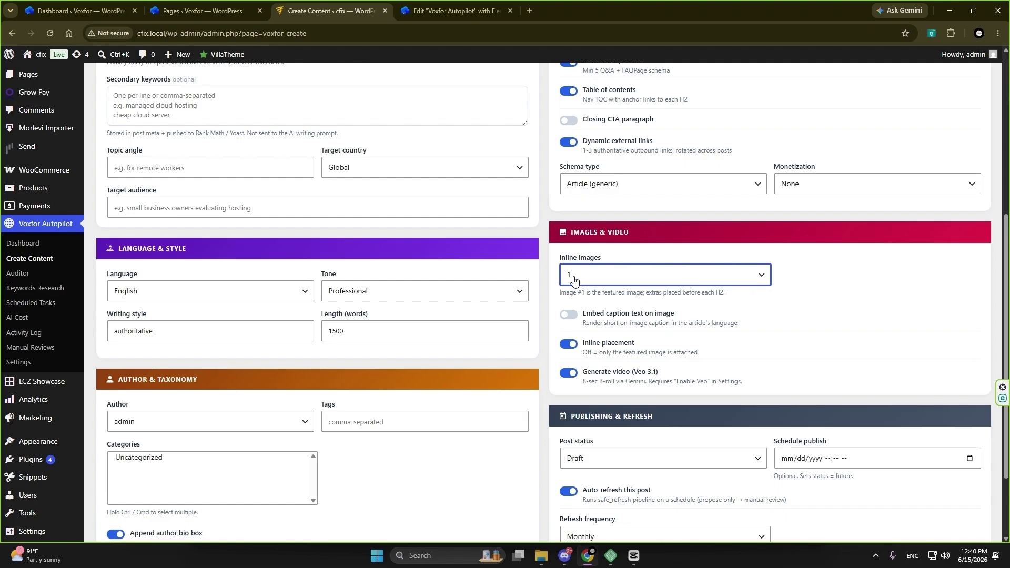
left_click(575, 280)
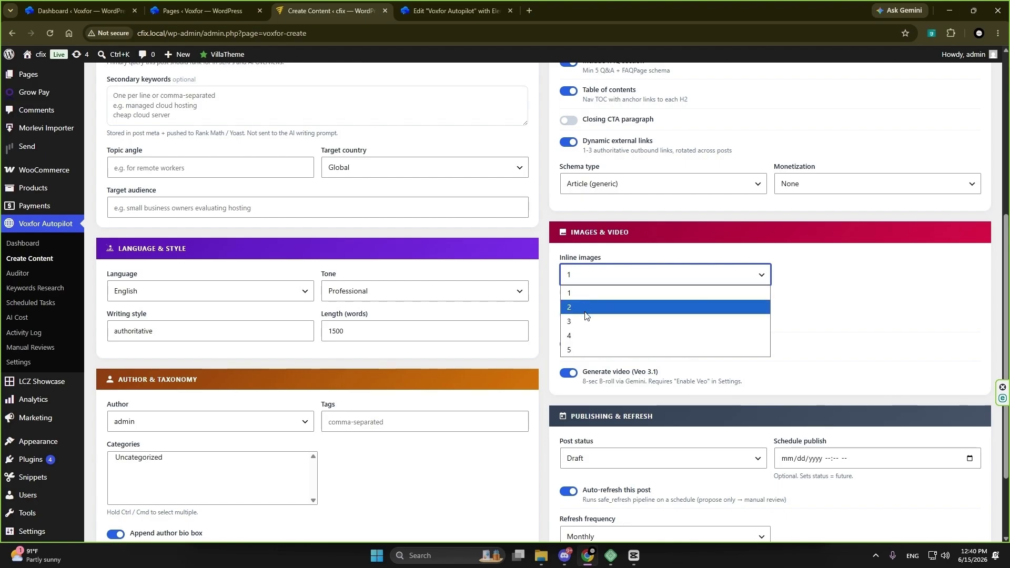
left_click(704, 301)
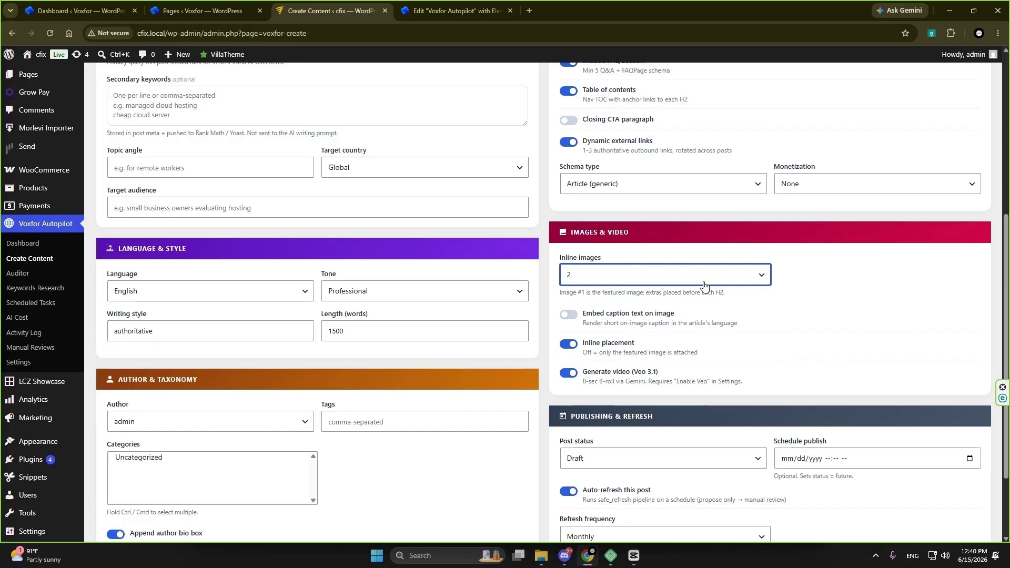
left_click(704, 285)
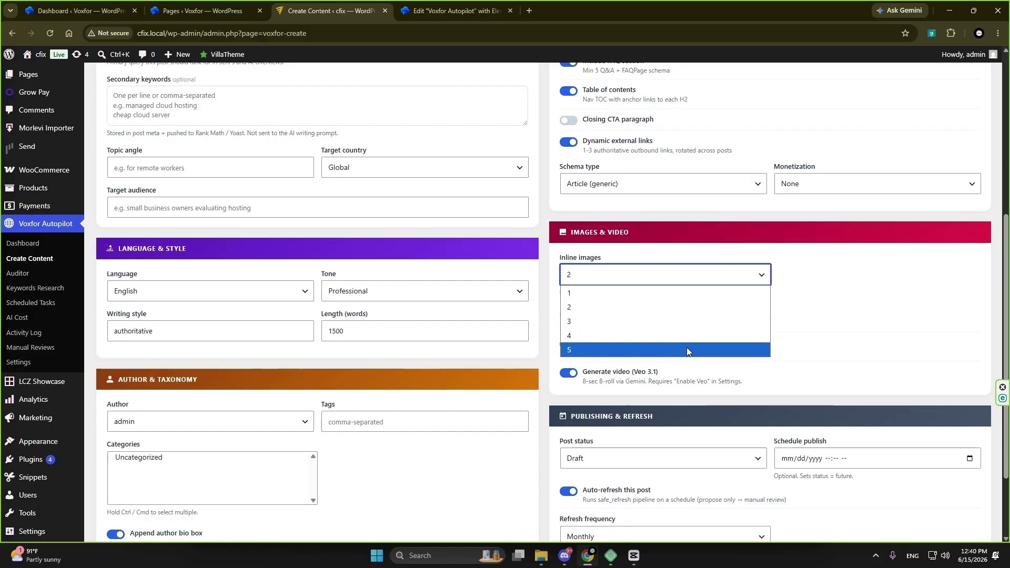
Turn on embedding caption text on images and review the inline placement and video generation options.
left_click(897, 335)
scroll(633, 258, "down", 1)
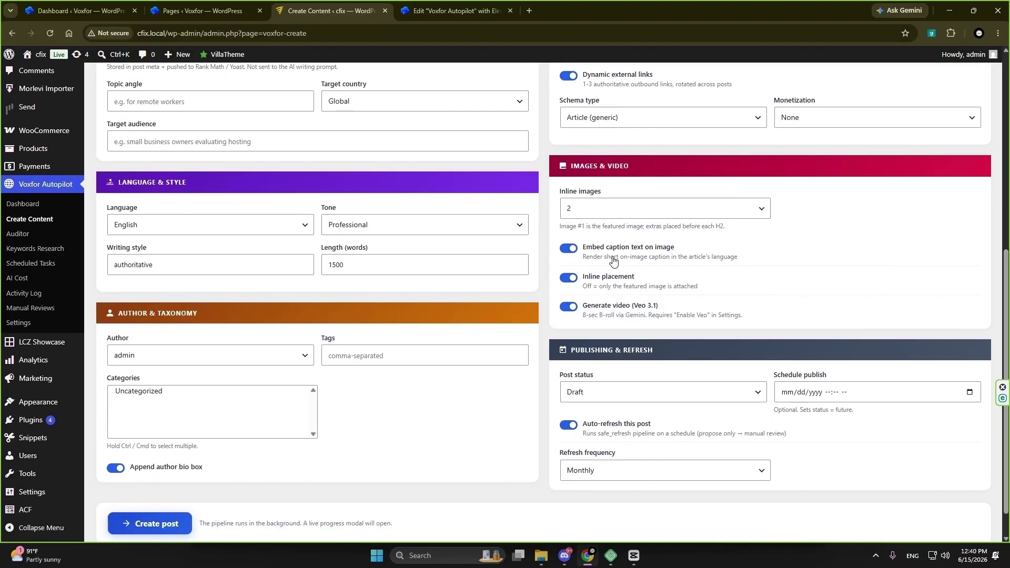
scroll(618, 274, "down", 1)
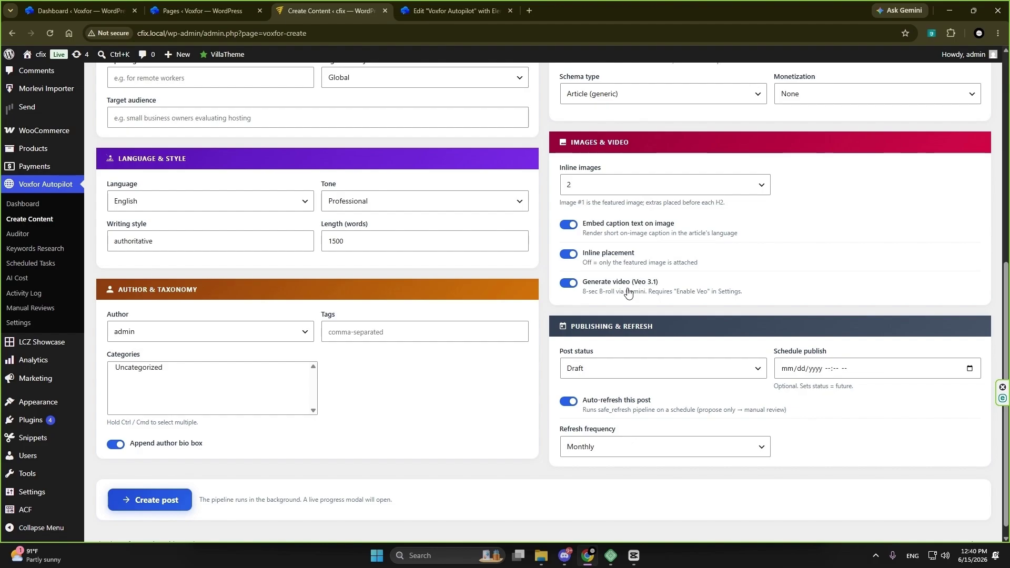
scroll(918, 324, "down", 1)
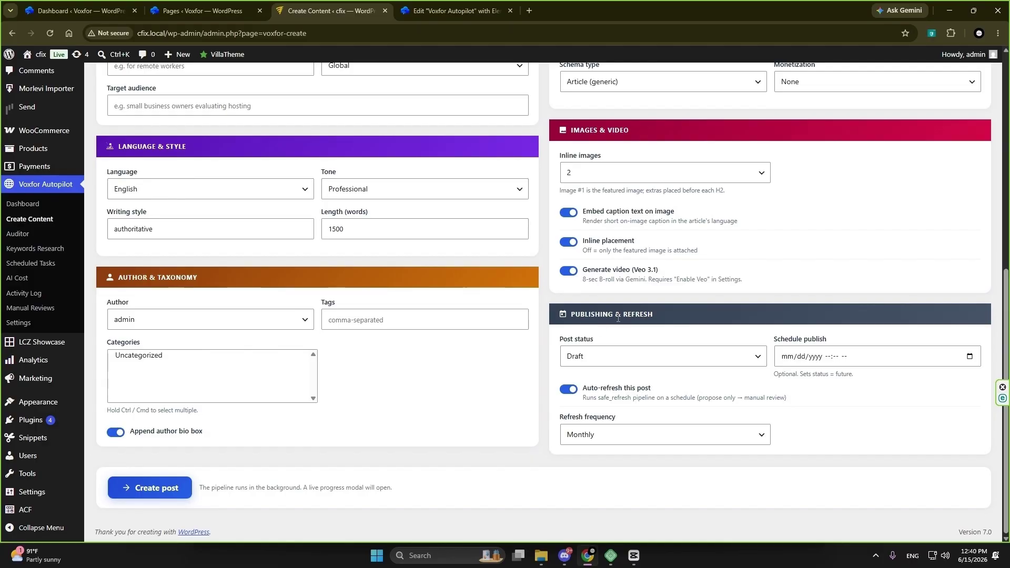
Check the available post status choices in the Publishing & Refresh section and leave Draft selected.
left_click(592, 356)
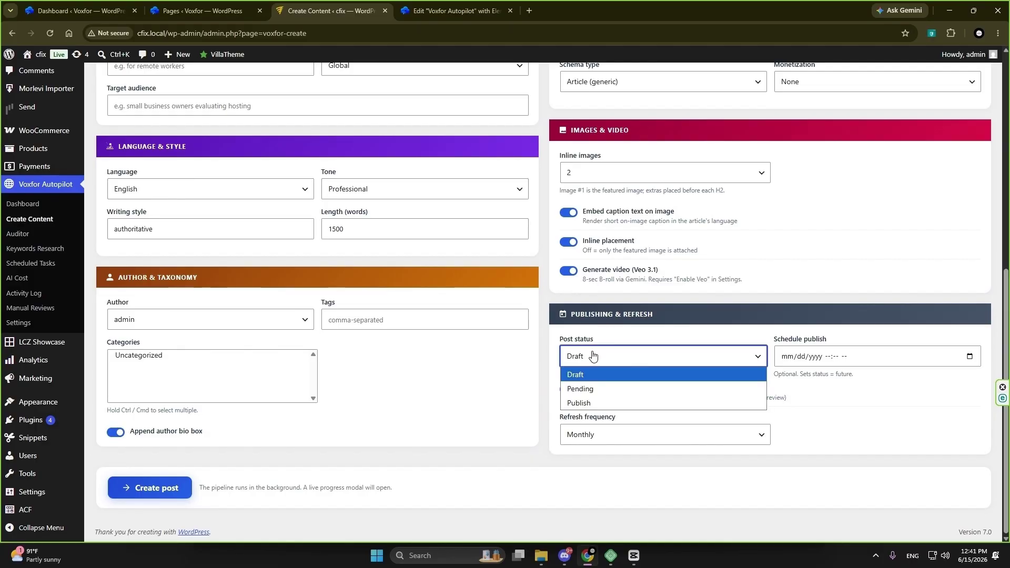
left_click(623, 341)
left_click(636, 358)
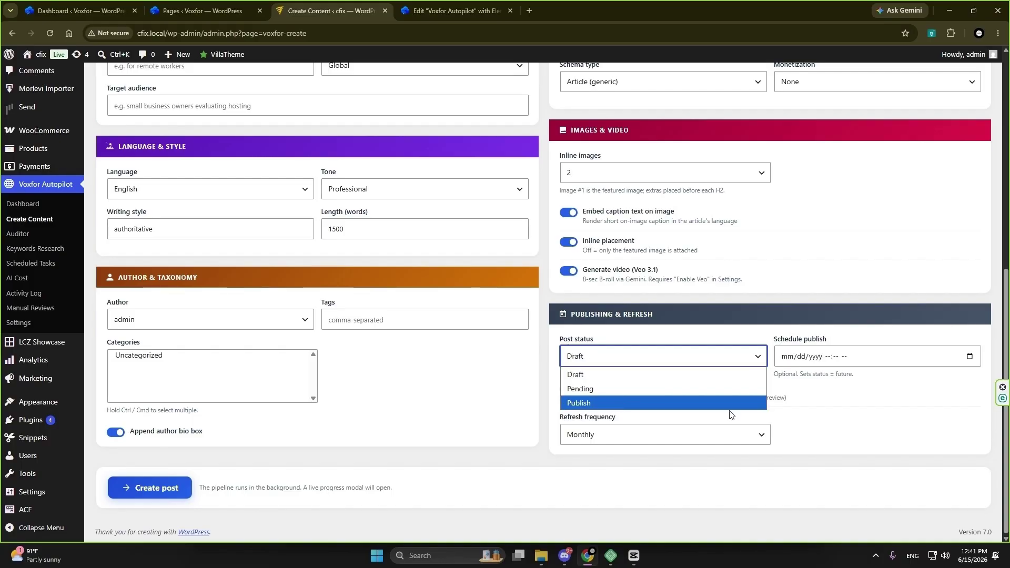
left_click(871, 422)
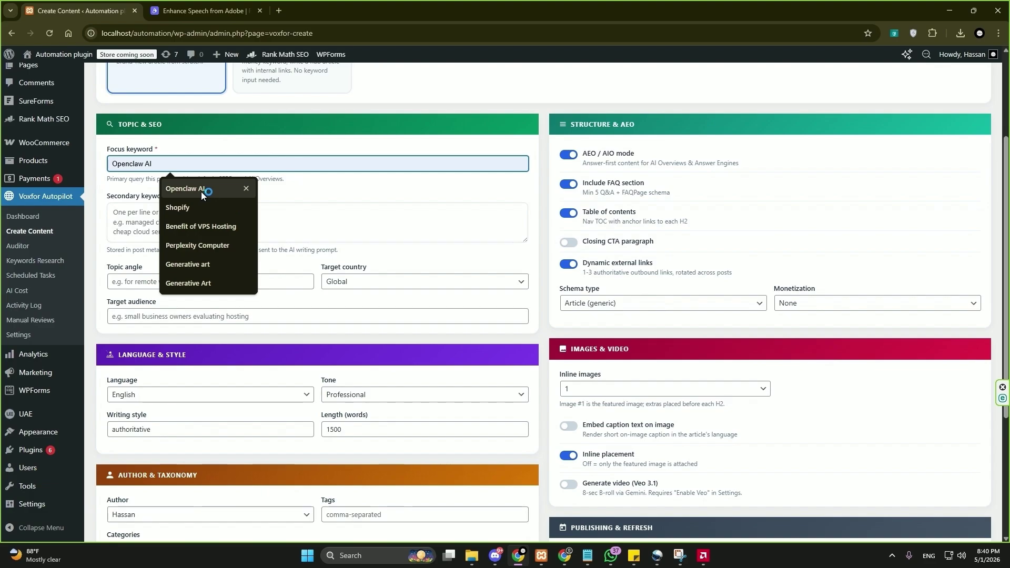
Set the focus keyword to "Openclaw AI" and list "AI" and "Machine Learning" on separate lines as secondary keywords.
left_click(201, 189)
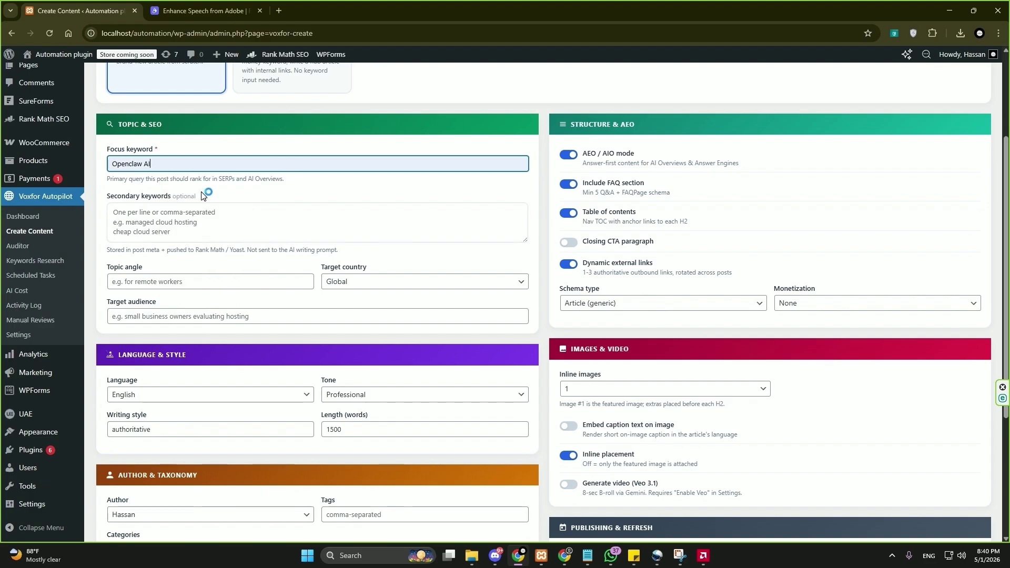
left_click(174, 222)
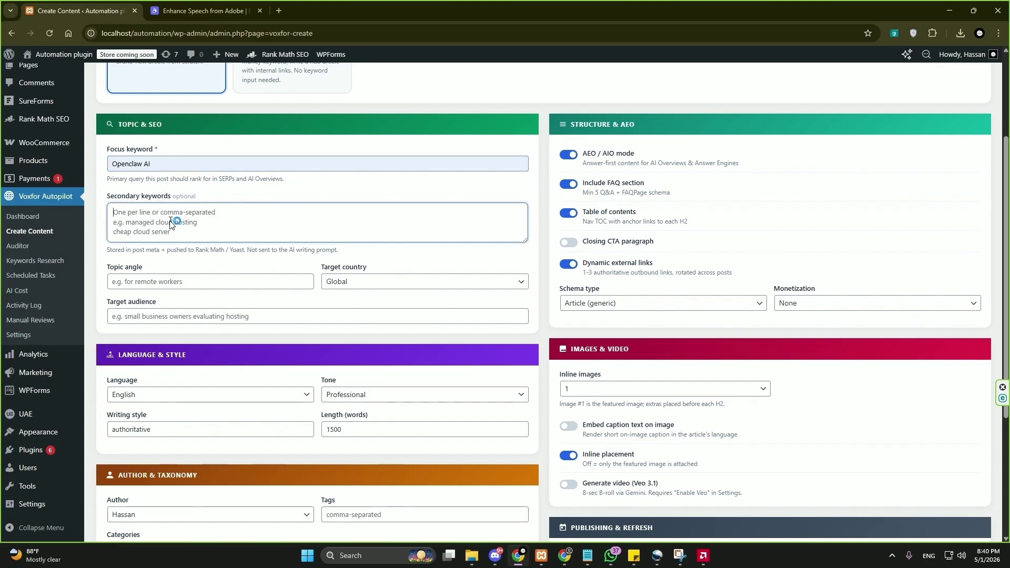
type("AI")
key("Return")
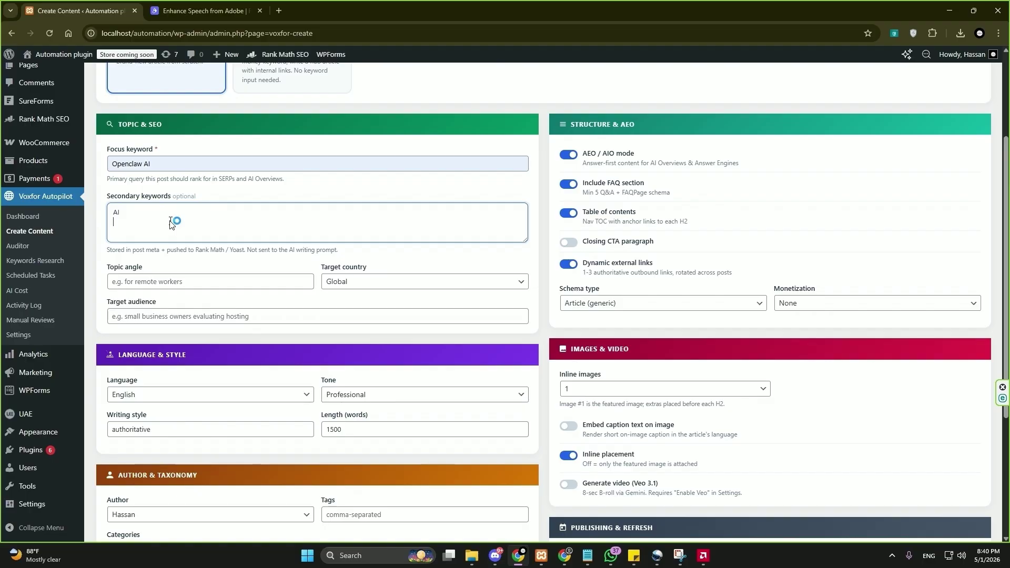
type("Machine Learning")
Enter "Artifical Intelligence" as the topic angle and set the target country to United States, leaving the target audience empty.
left_click(182, 283)
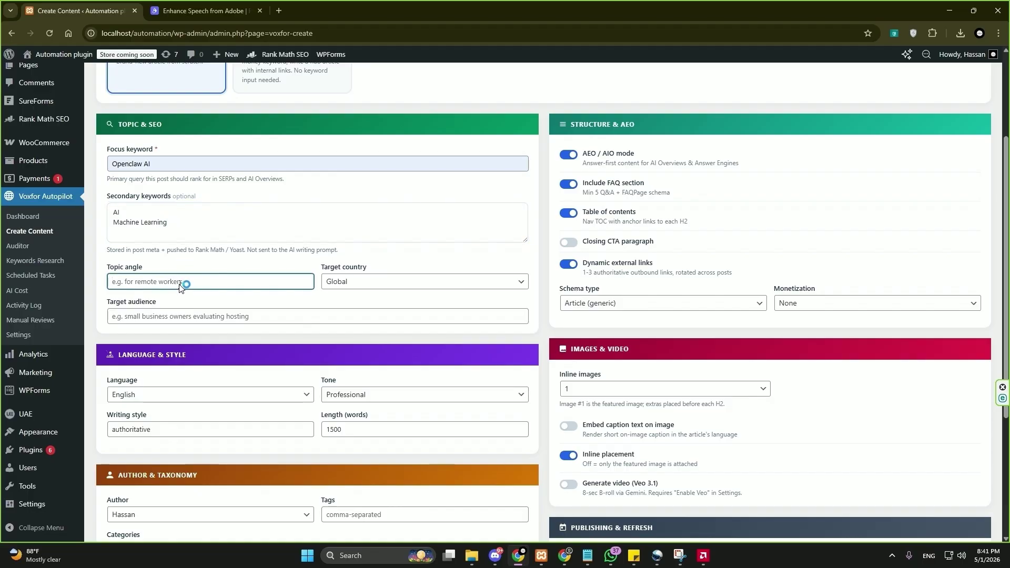
type("Artifical Intelligence")
left_click(400, 294)
left_click(412, 10)
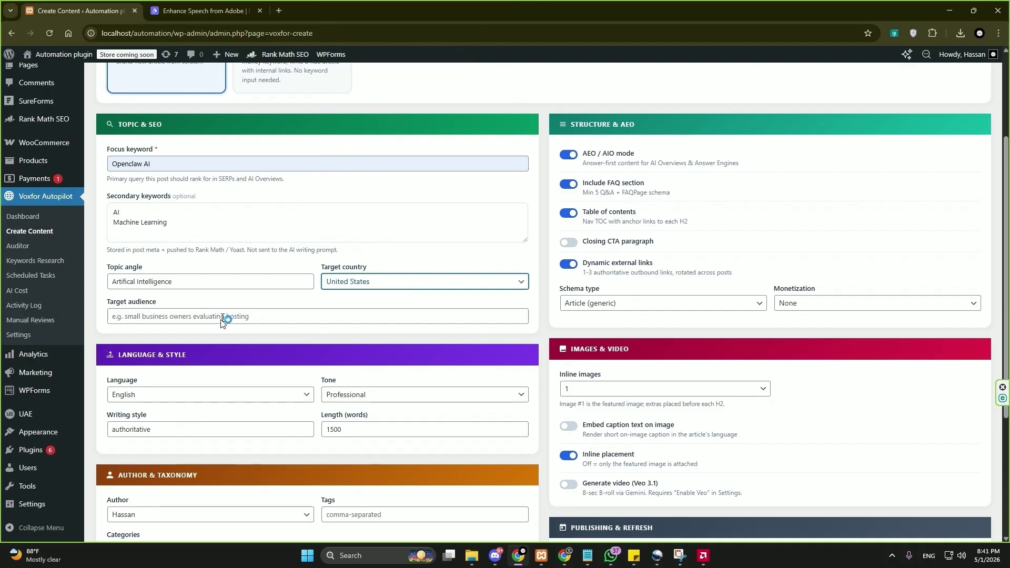
left_click(221, 319)
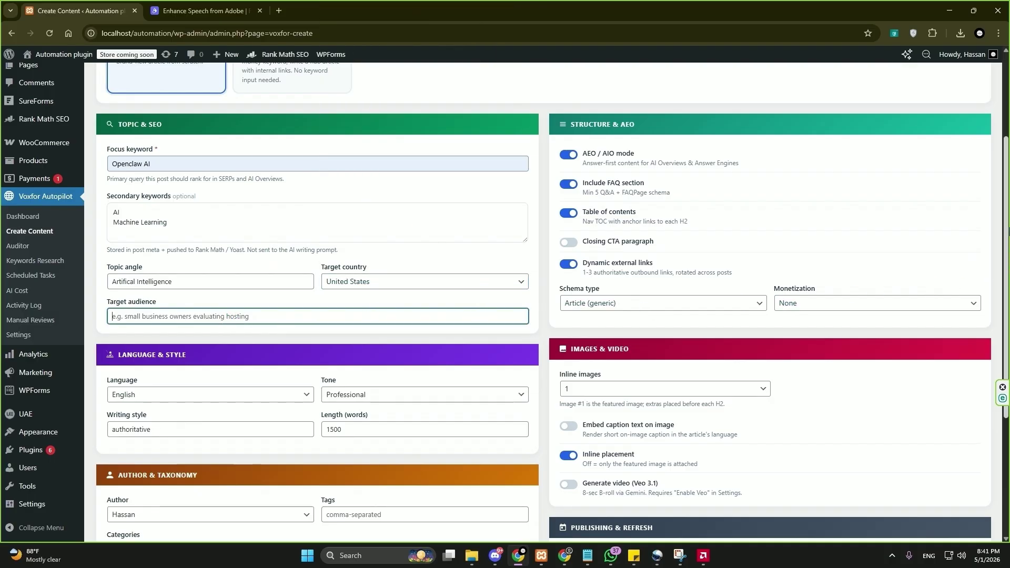
Set the article length to 1000 words in the Language & Style section.
scroll(1009, 230, "down", 2)
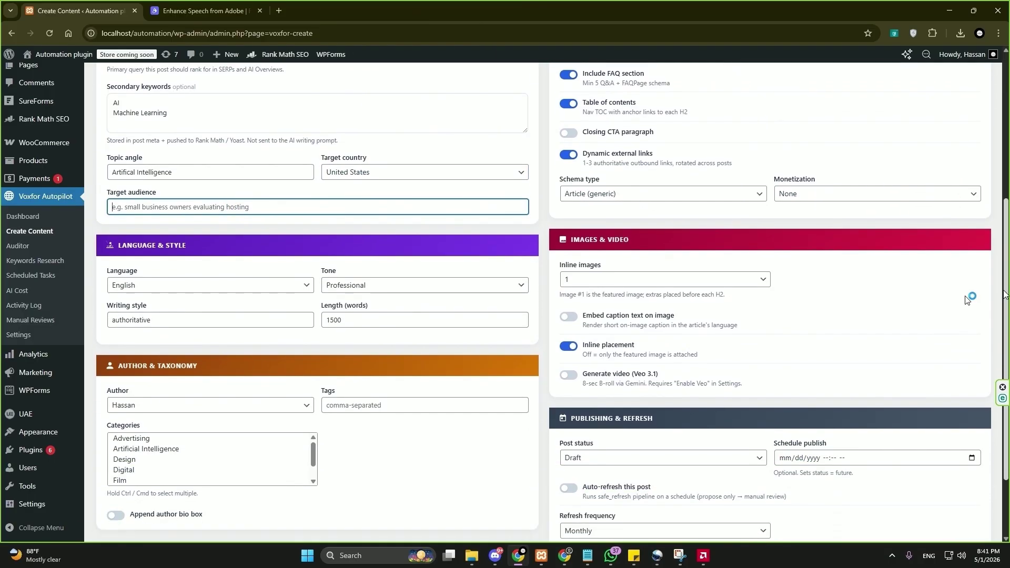
left_click(353, 320)
double_click(354, 320)
type("1000")
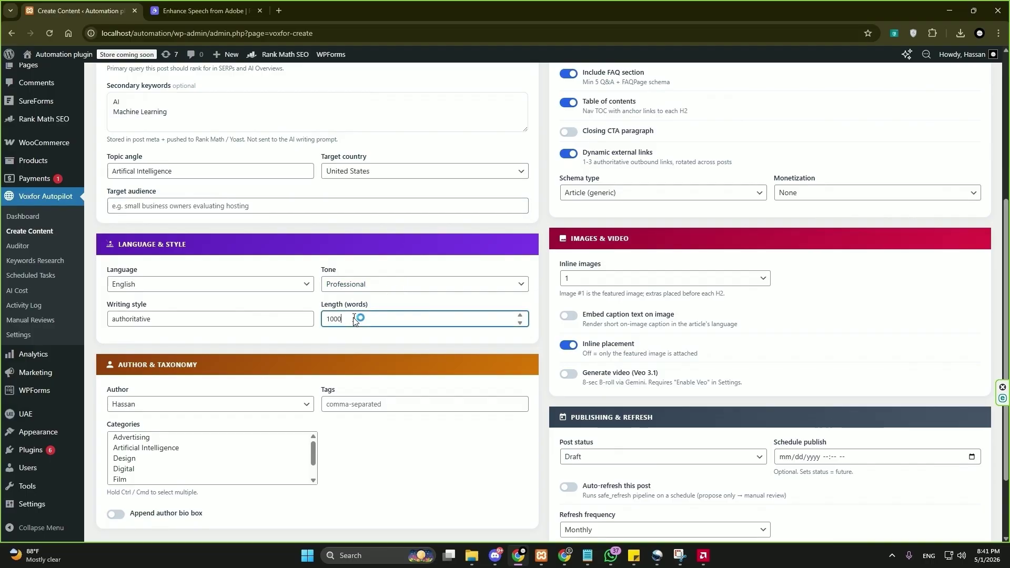
left_click(323, 341)
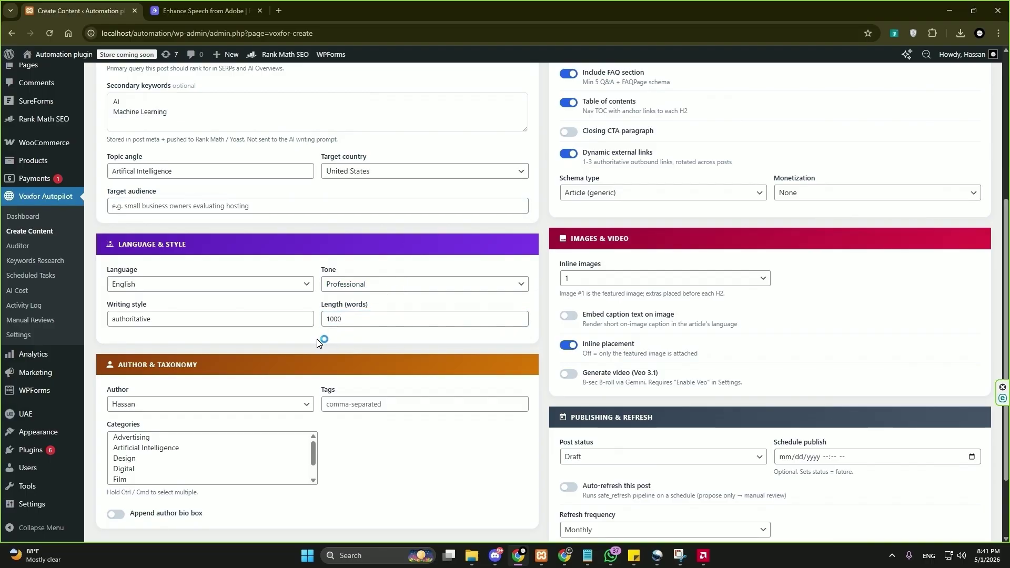
Check the language, tone and writing style settings, leaving English, Professional and authoritative in place.
left_click(167, 289)
left_click(165, 284)
left_click(430, 284)
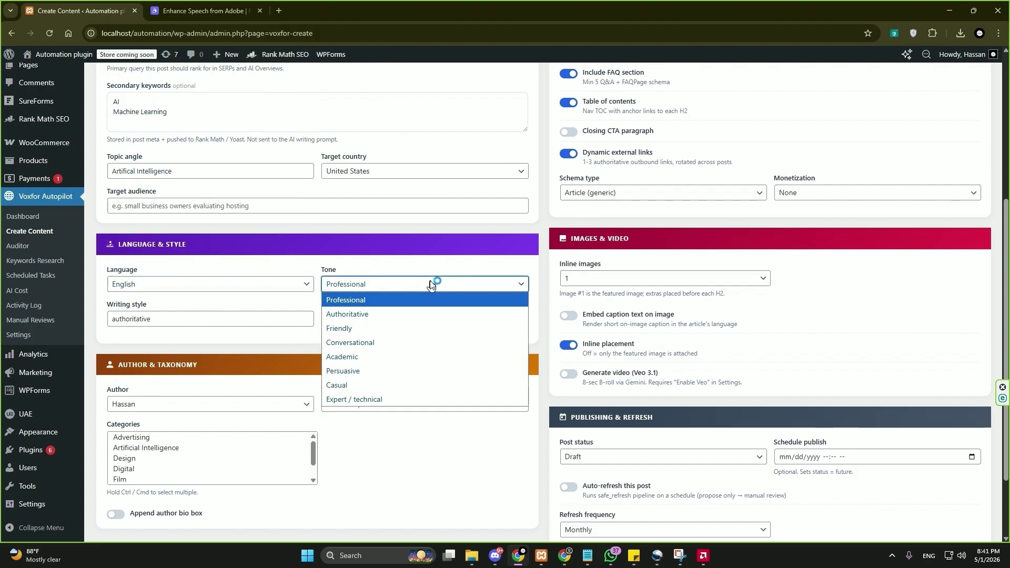
left_click(430, 285)
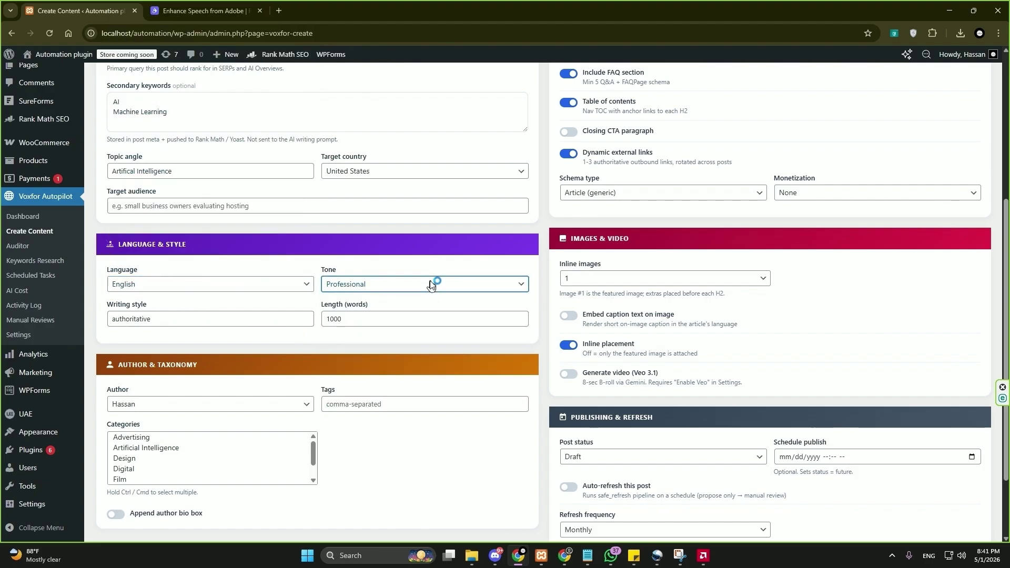
left_click(252, 317)
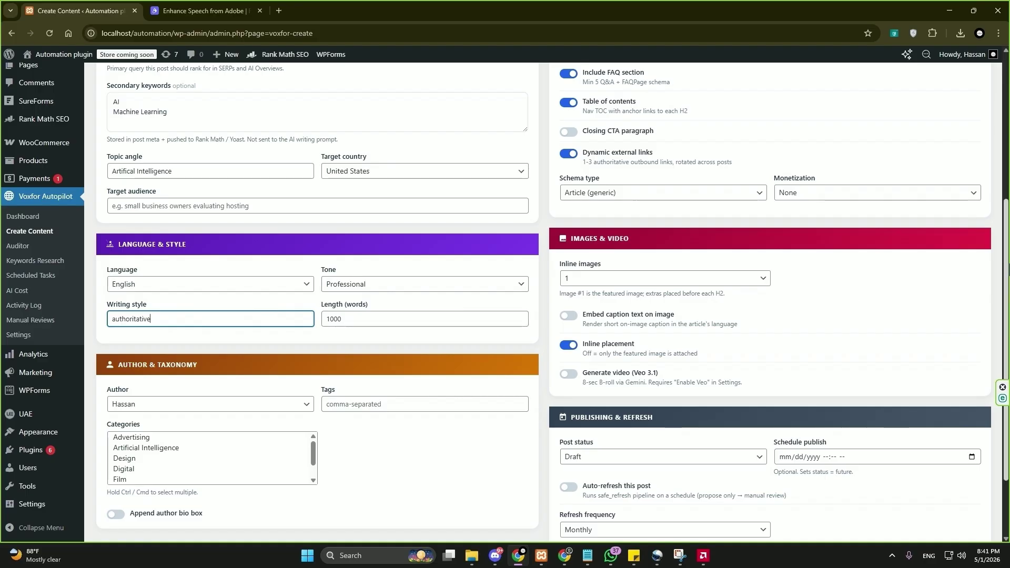
Add the tags "Artifical Intelligence, Chatbot", turn on the author bio box and assign the Artificial Intelligence category.
scroll(808, 310, "down", 2)
left_click(385, 316)
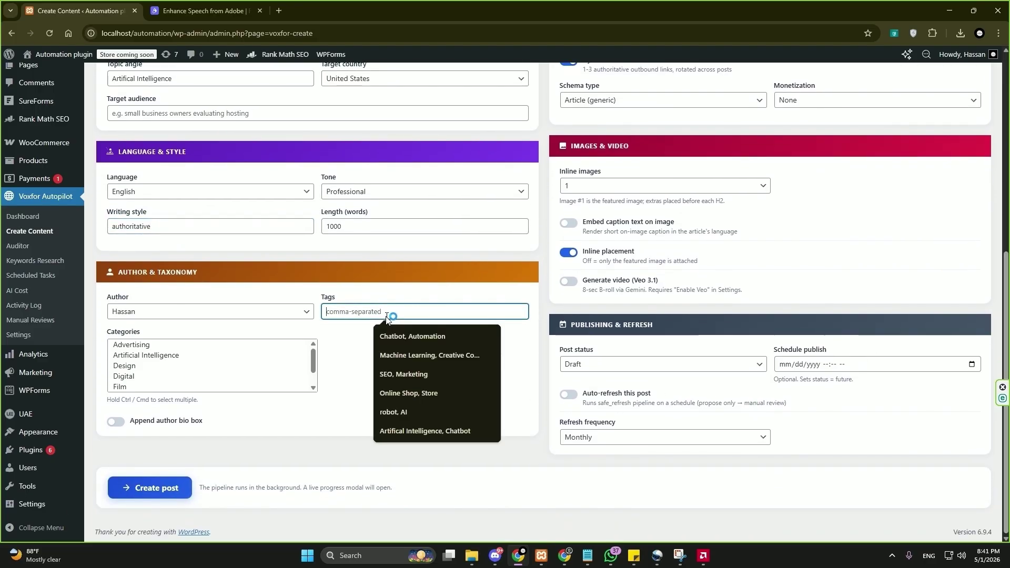
left_click(432, 427)
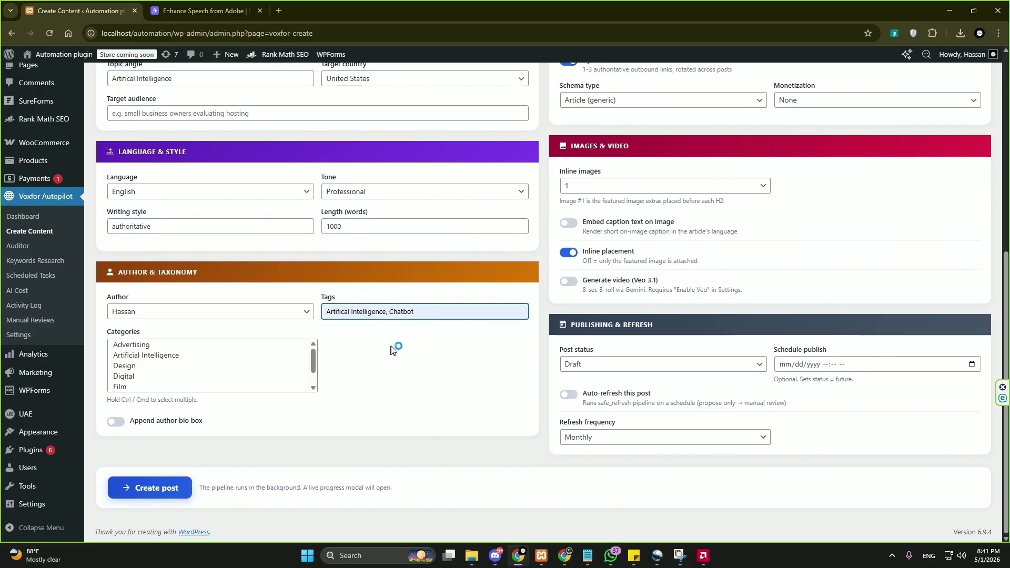
left_click(117, 422)
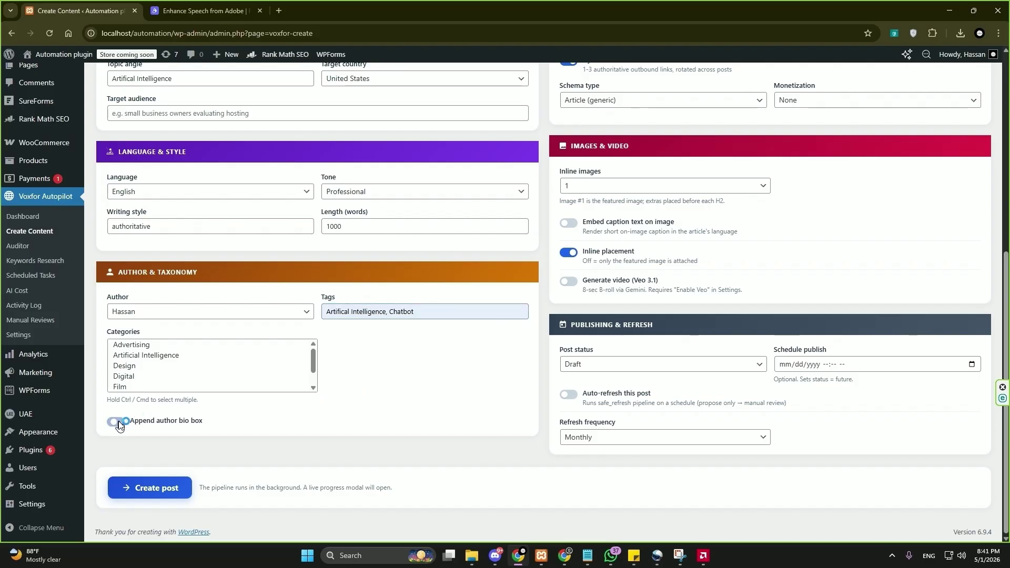
left_click(158, 357)
mouse_move(1006, 358)
left_mouse_down()
mouse_move(1008, 205)
mouse_move(1007, 347)
left_mouse_up()
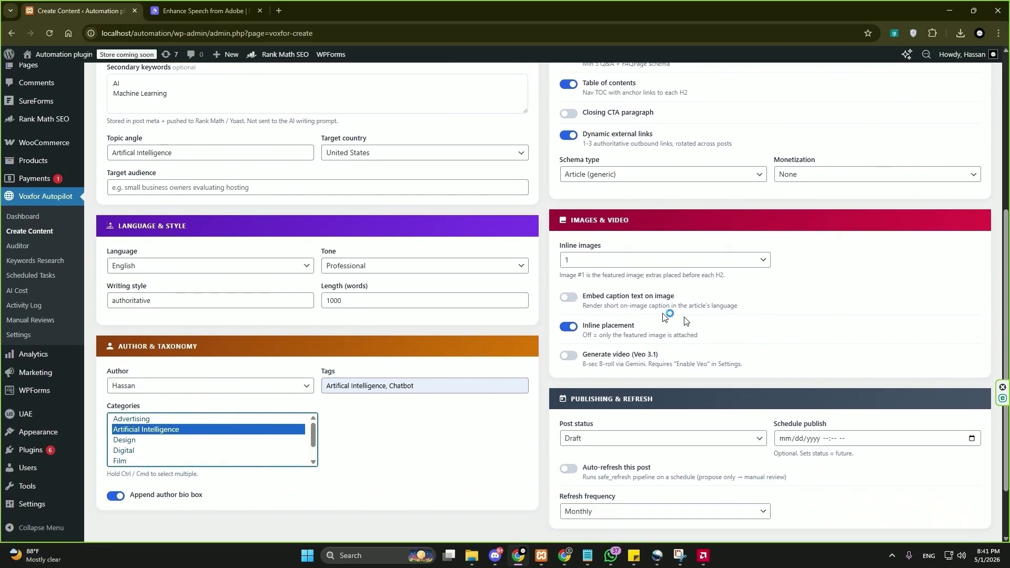
Set the number of inline images to 2 and the post status to Publish.
left_click(655, 263)
left_click(624, 284)
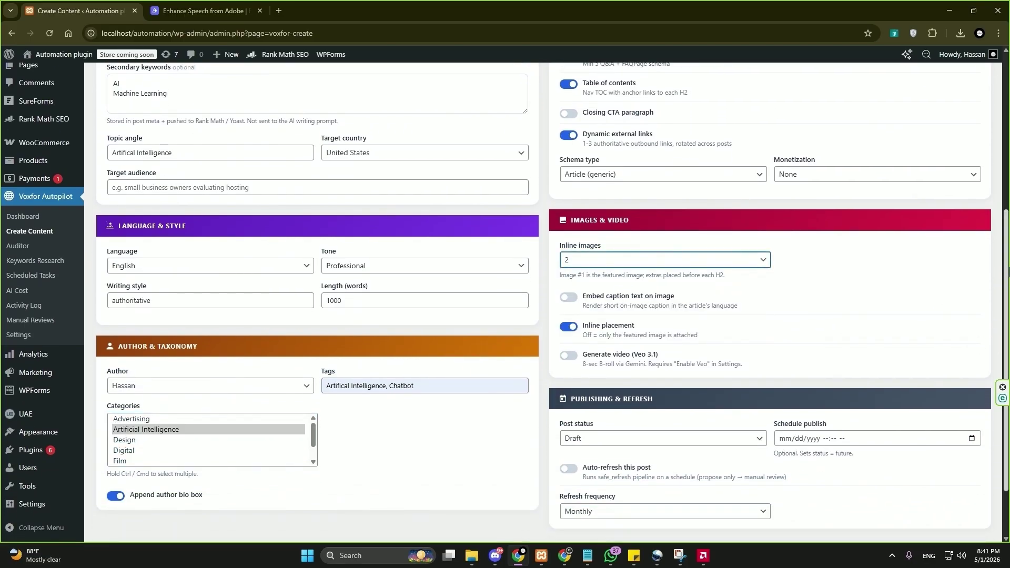
scroll(621, 297, "down", 2)
left_click(629, 363)
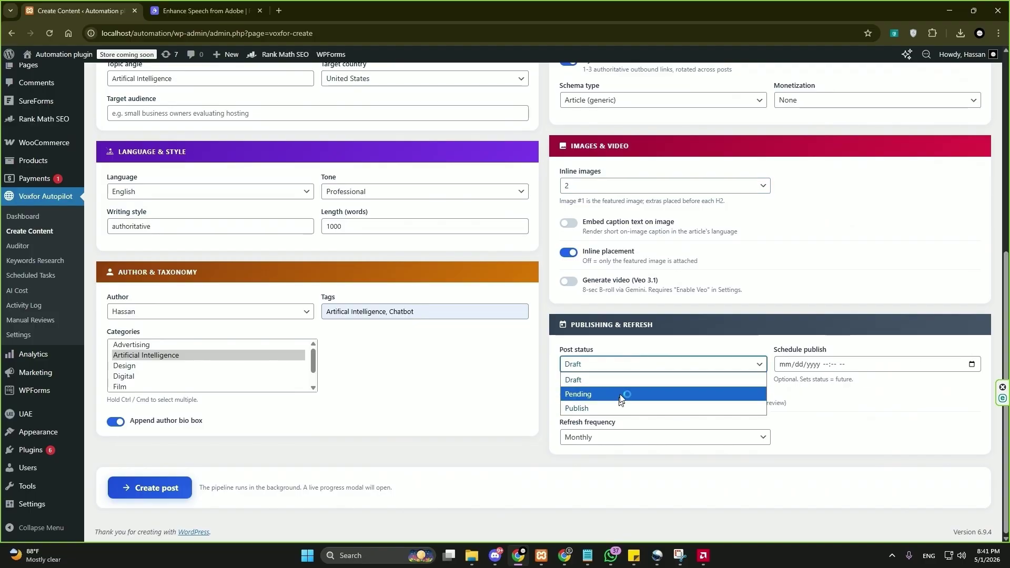
left_click(622, 408)
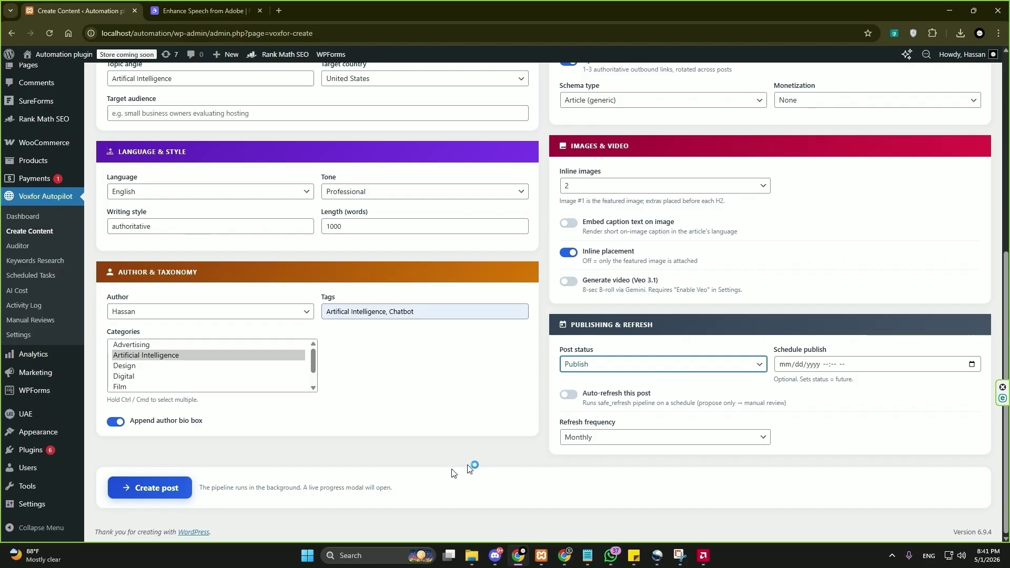
Leave the publish schedule empty, create the post, and close the progress dialog when generation is complete.
left_click(799, 365)
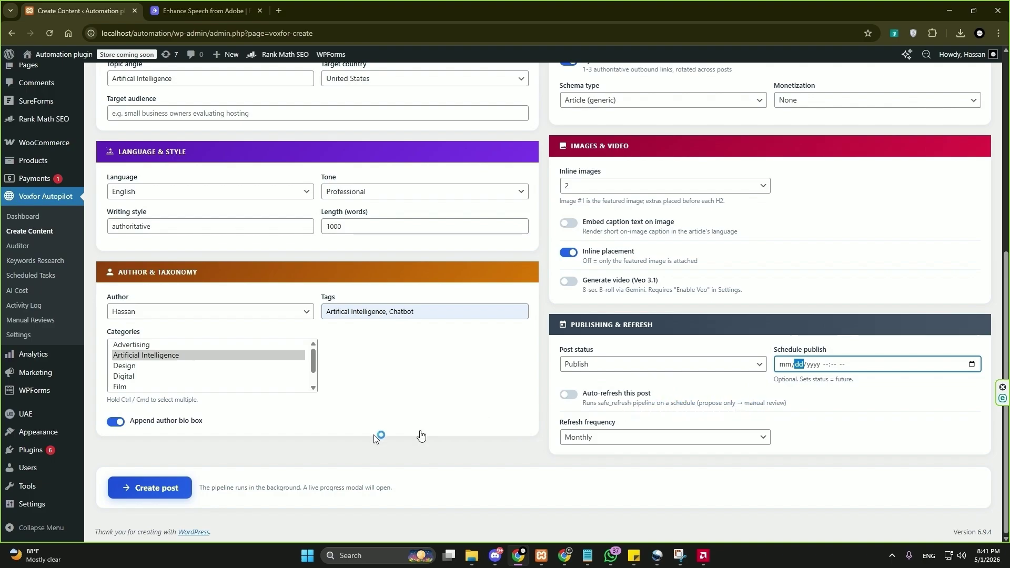
left_click(169, 491)
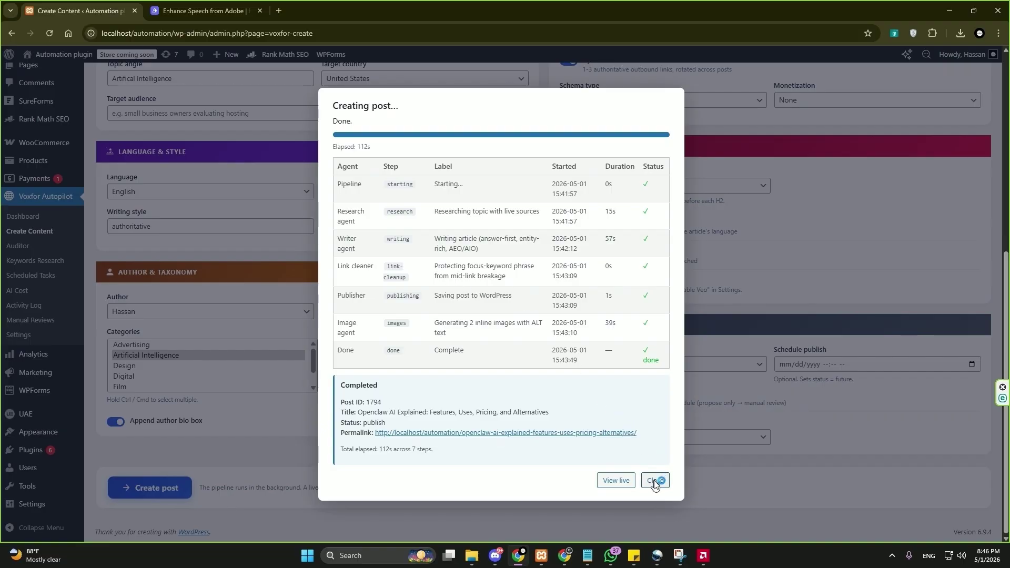
left_click(655, 482)
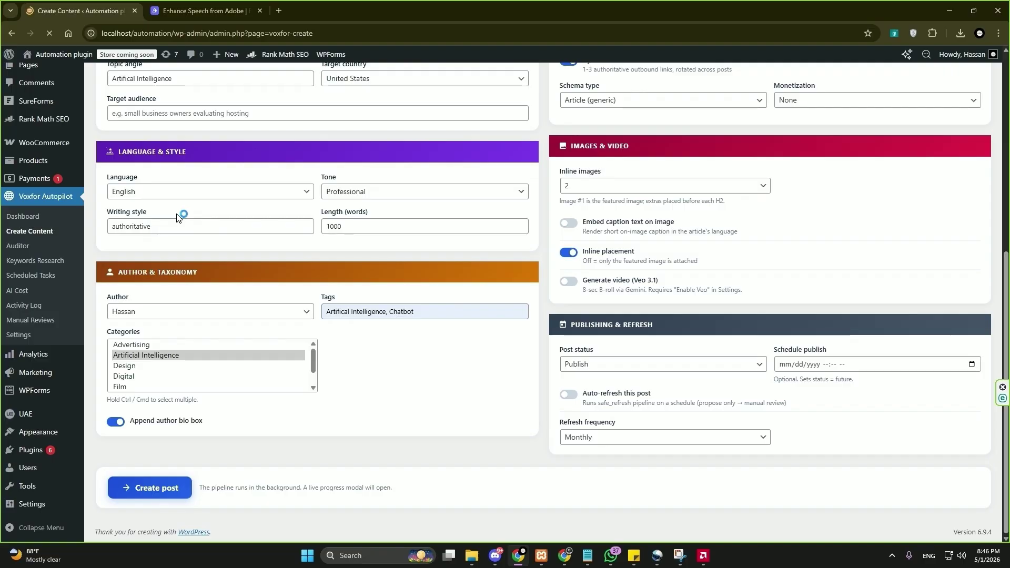
Go to the list of all posts and open the Openclaw AI post's editor and live view in separate new tabs.
left_click_drag(1007, 273, 1007, 84)
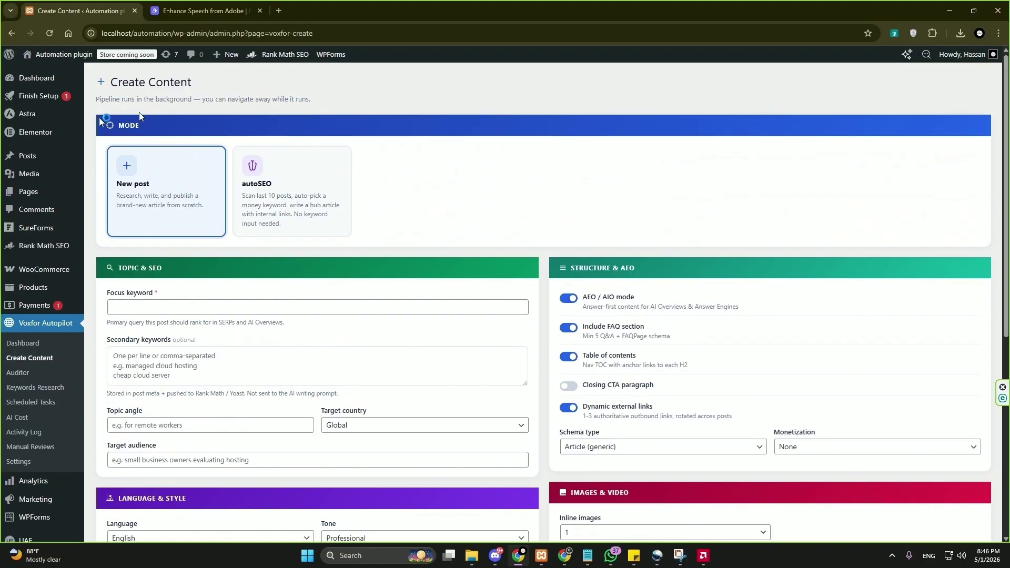
left_click(115, 156)
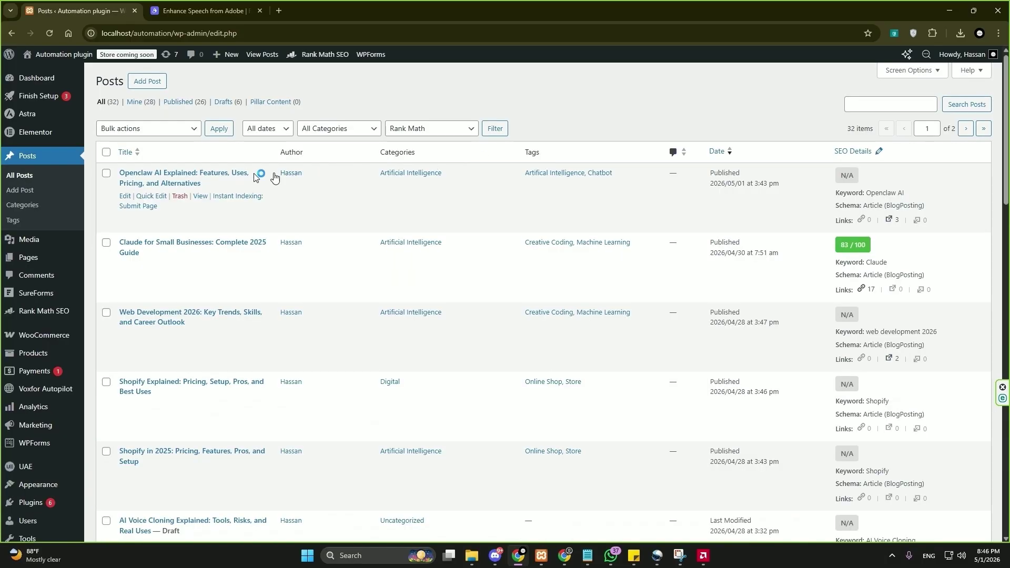
right_click(126, 198)
left_click(138, 209)
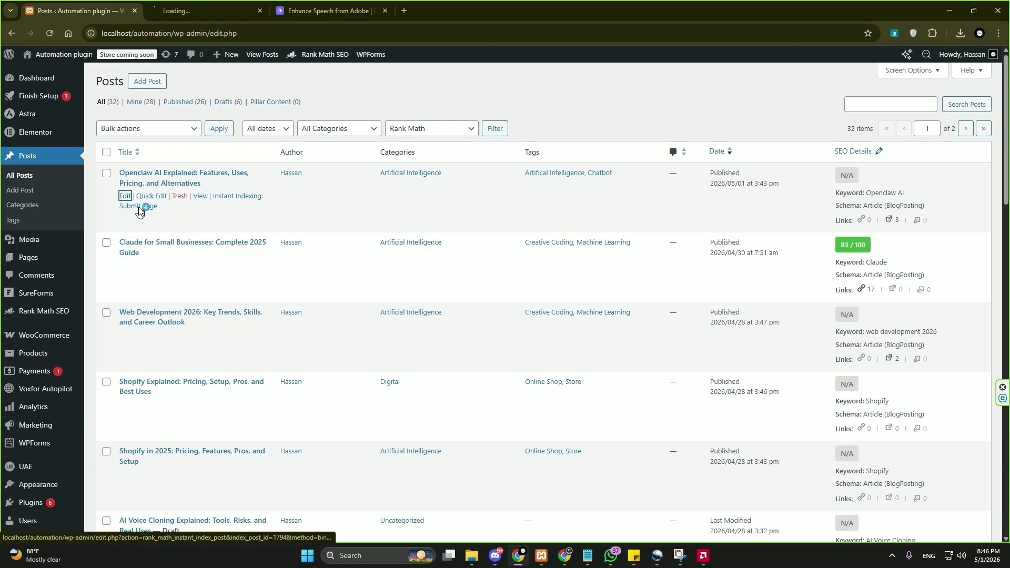
right_click(206, 204)
left_click(206, 208)
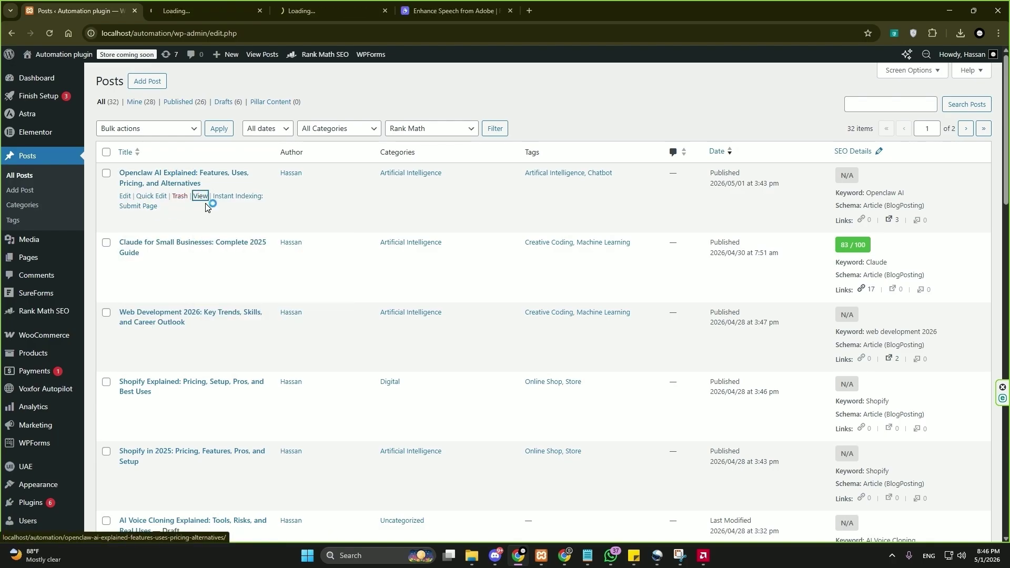
Review the generated Openclaw AI article in the post editor, from its title through the sections and images to the end.
left_click(213, 9)
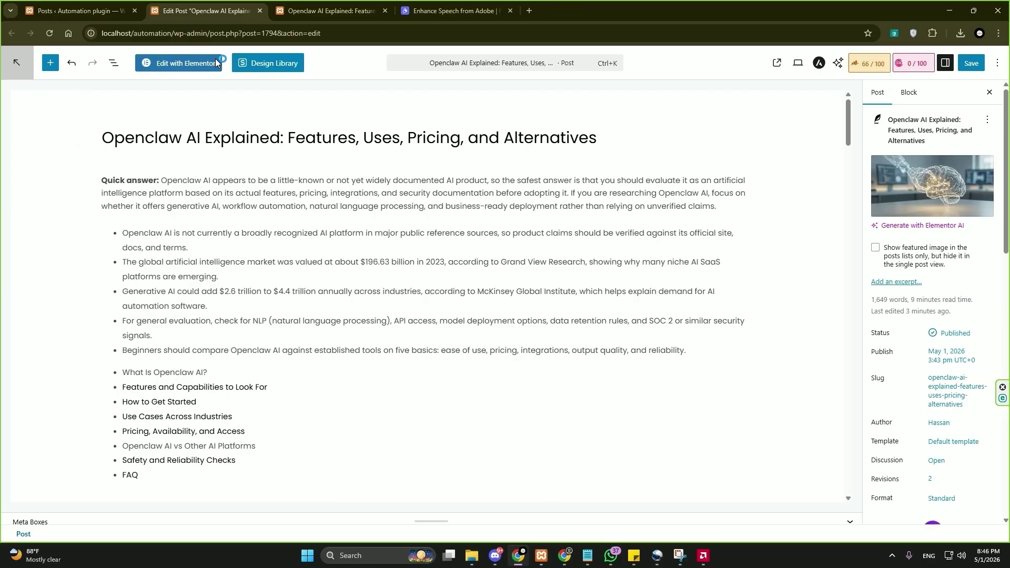
left_click(216, 140)
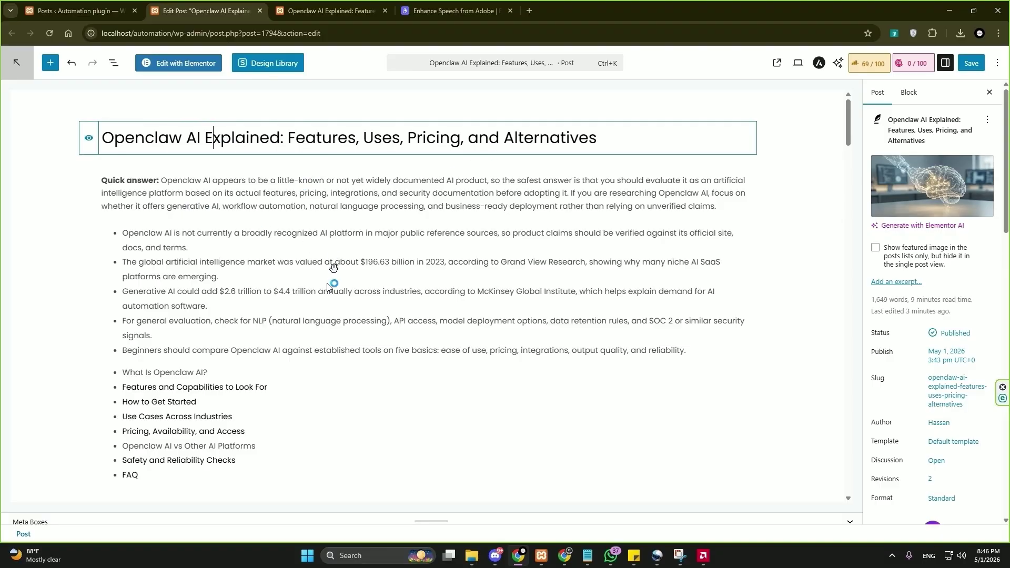
scroll(825, 174, "down", 15)
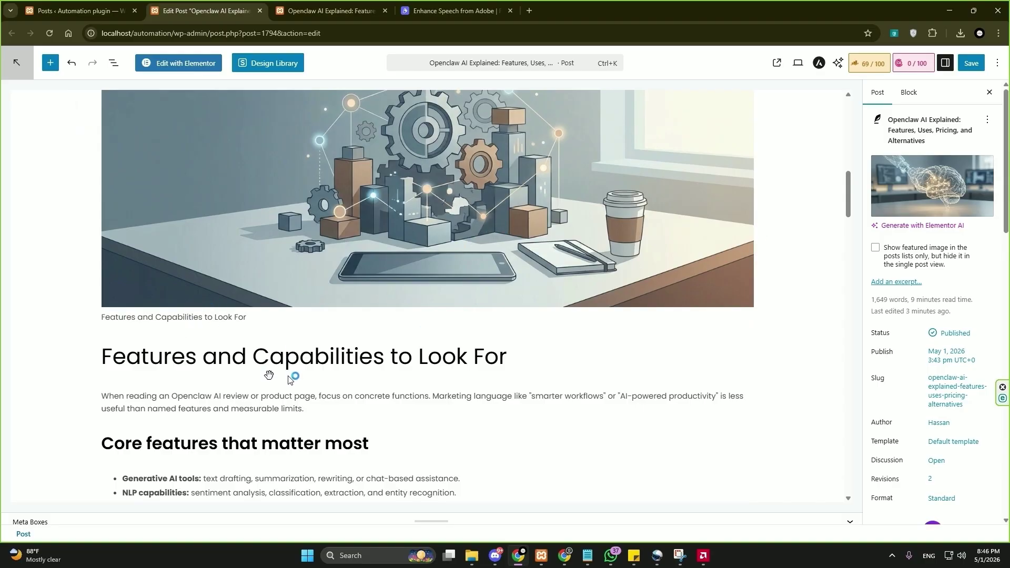
left_click(387, 363)
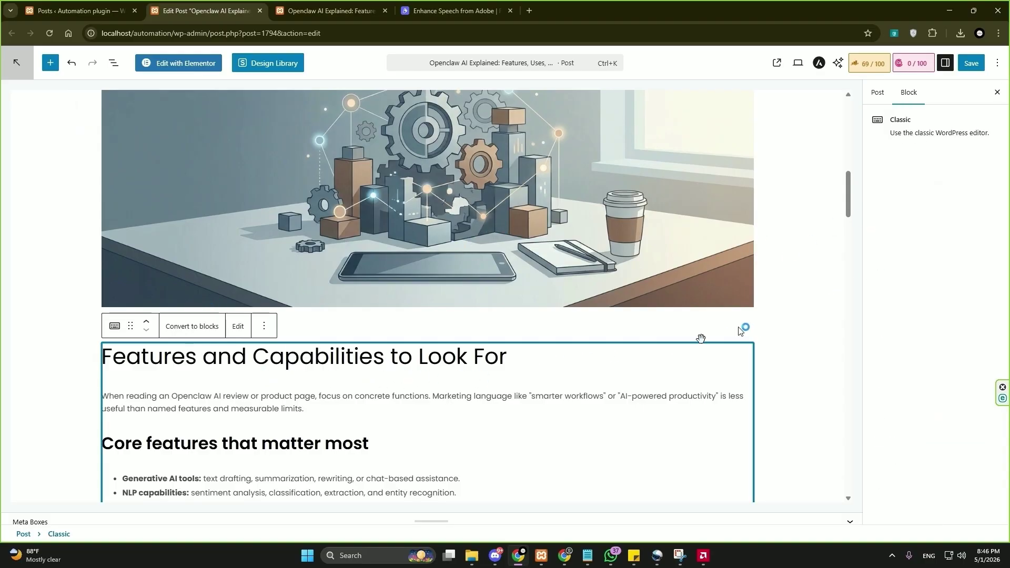
left_click_drag(848, 192, 700, 459)
left_click_drag(849, 460, 890, 87)
Inspect the post's Rank Math SEO details and its snippet's title, permalink and description, then close the snippet editor.
left_click(870, 63)
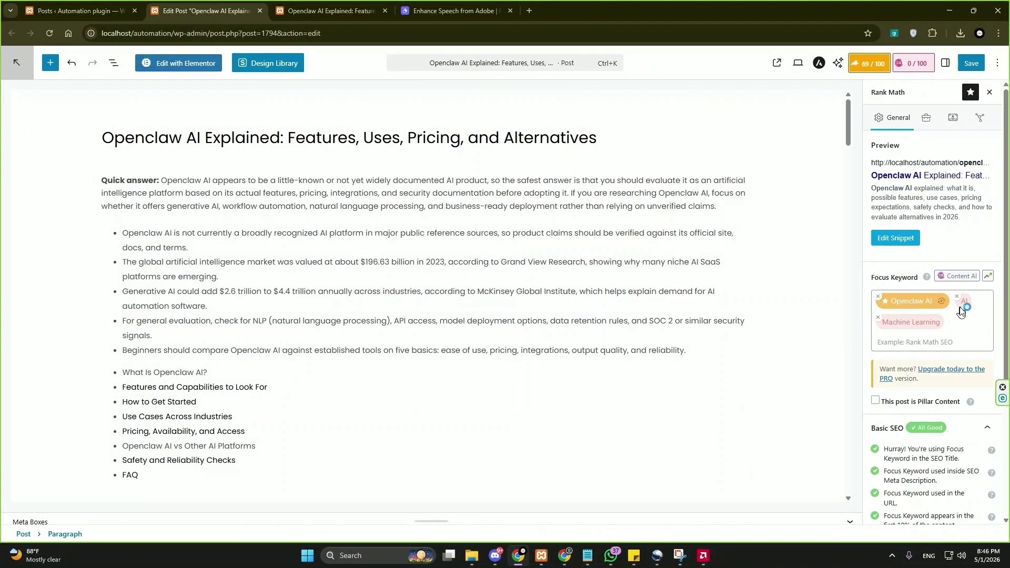
left_click(895, 239)
left_click(554, 288)
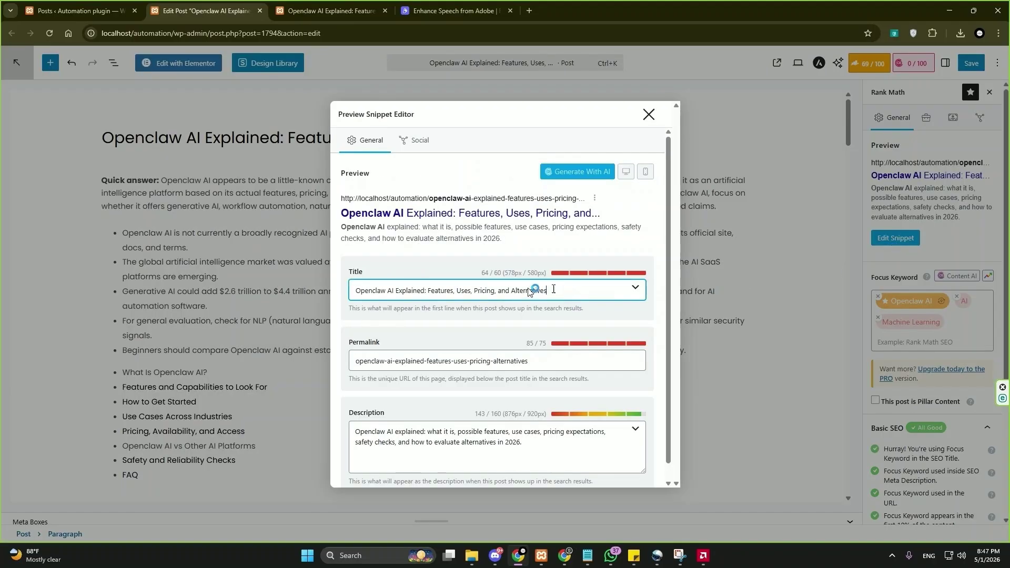
left_click_drag(548, 290, 358, 291)
left_click_drag(540, 362, 363, 362)
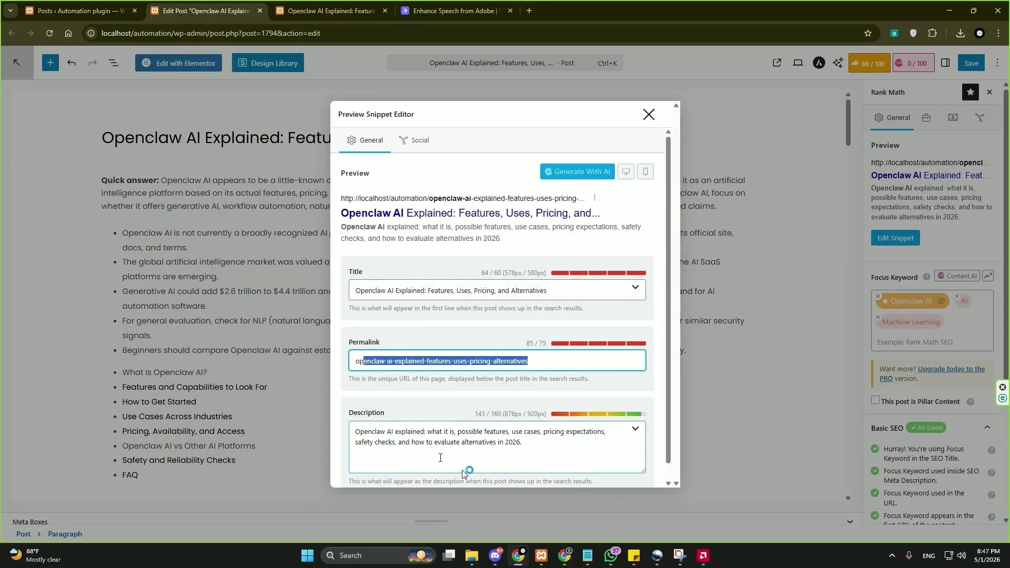
left_click_drag(537, 450, 358, 433)
left_click(651, 117)
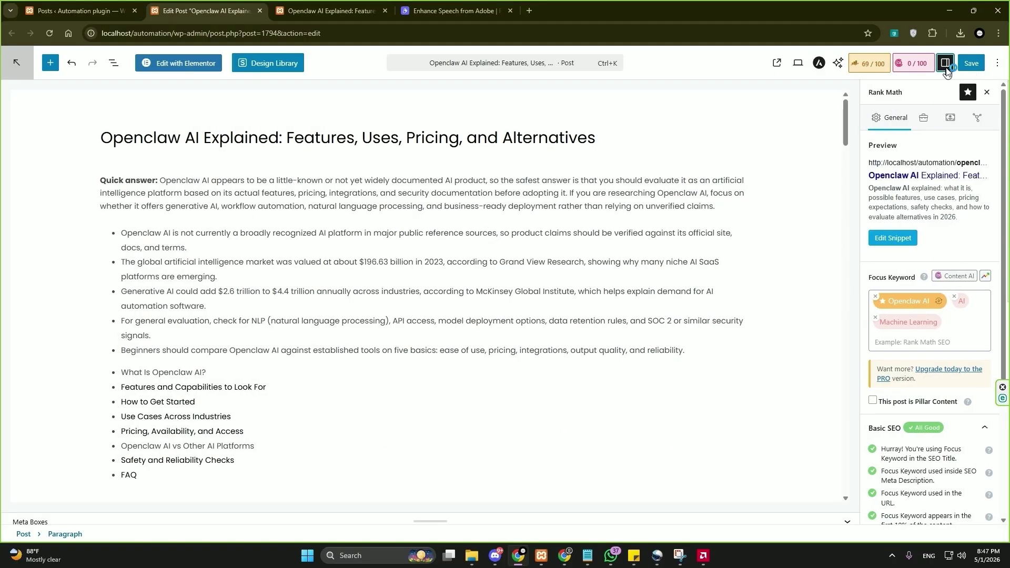
Inspect the Openclaw AI post's settings, from the featured image, status and slug down to its categories and tags.
left_click(946, 64)
left_click(878, 95)
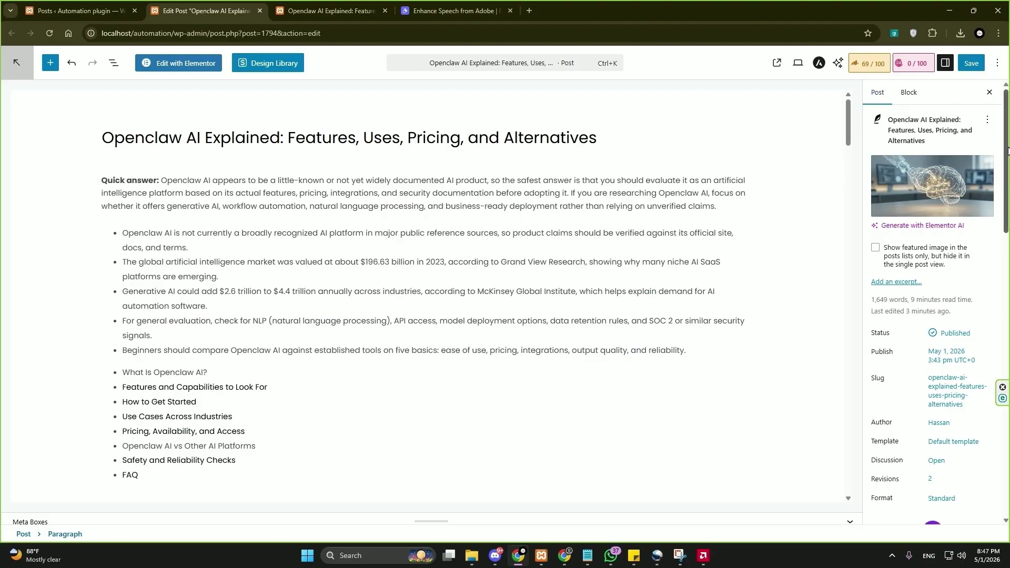
left_click_drag(1008, 152, 1007, 281)
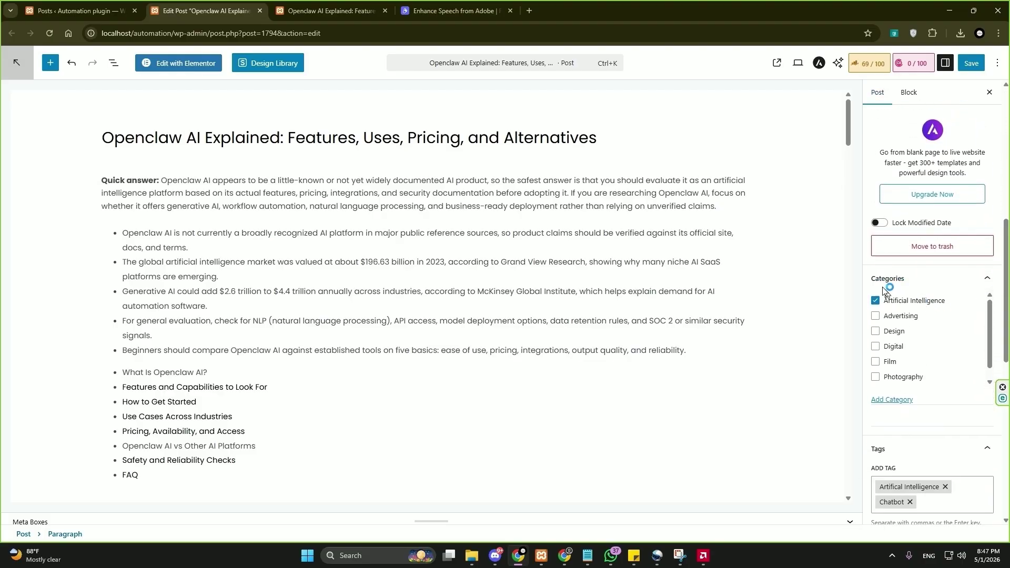
scroll(995, 348, "down", 3)
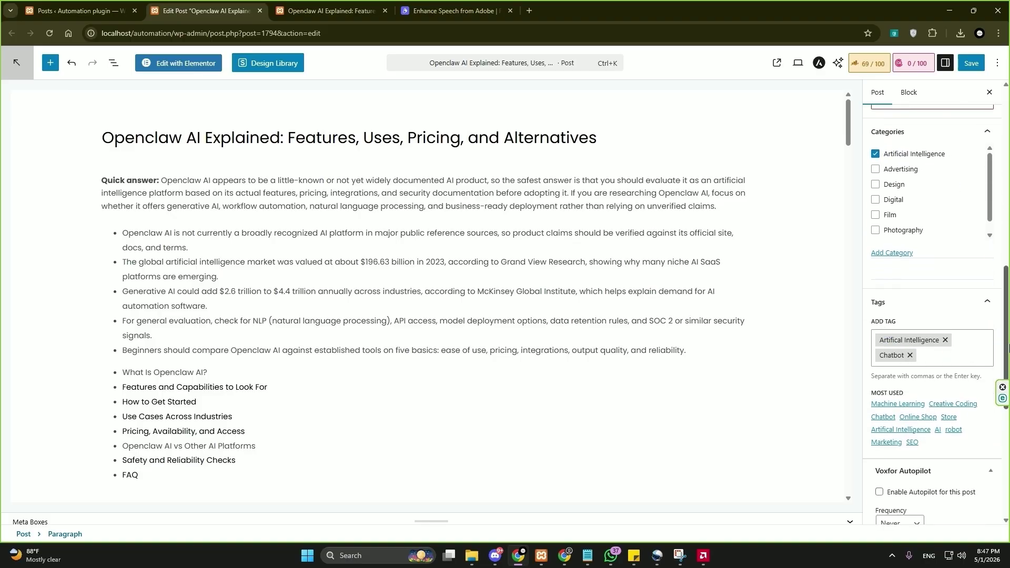
Review the published Openclaw AI article in its live view, testing the Features and Capabilities to Look For contents link and checking the author bio.
left_click(331, 11)
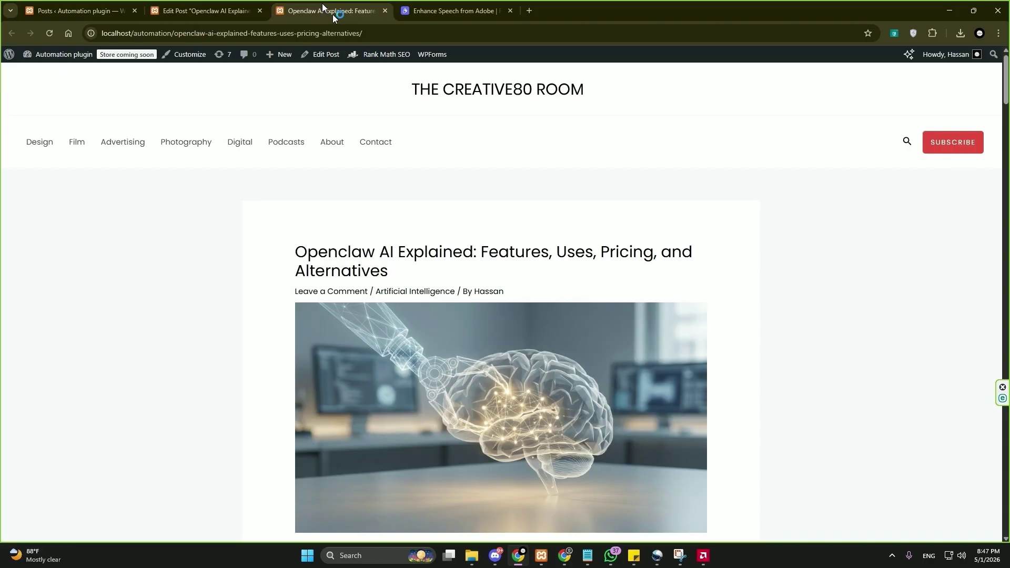
scroll(1006, 157, "down", 10)
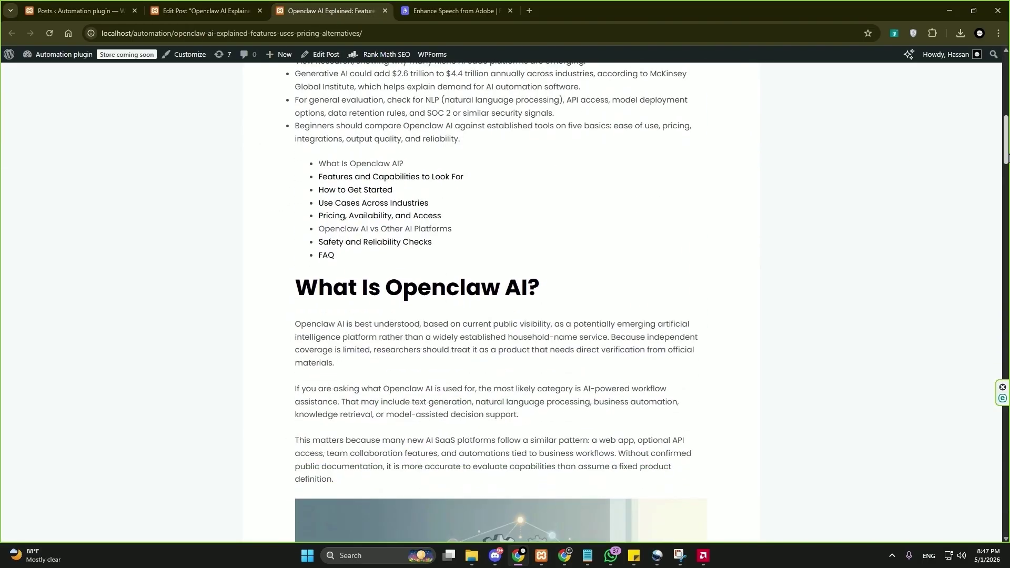
left_click(402, 177)
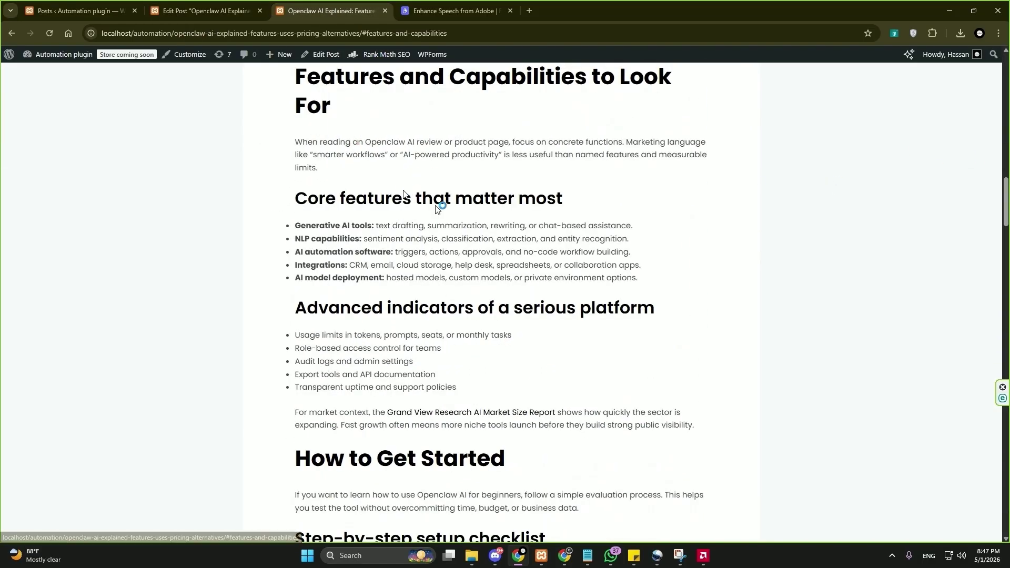
scroll(1007, 153, "up", 10)
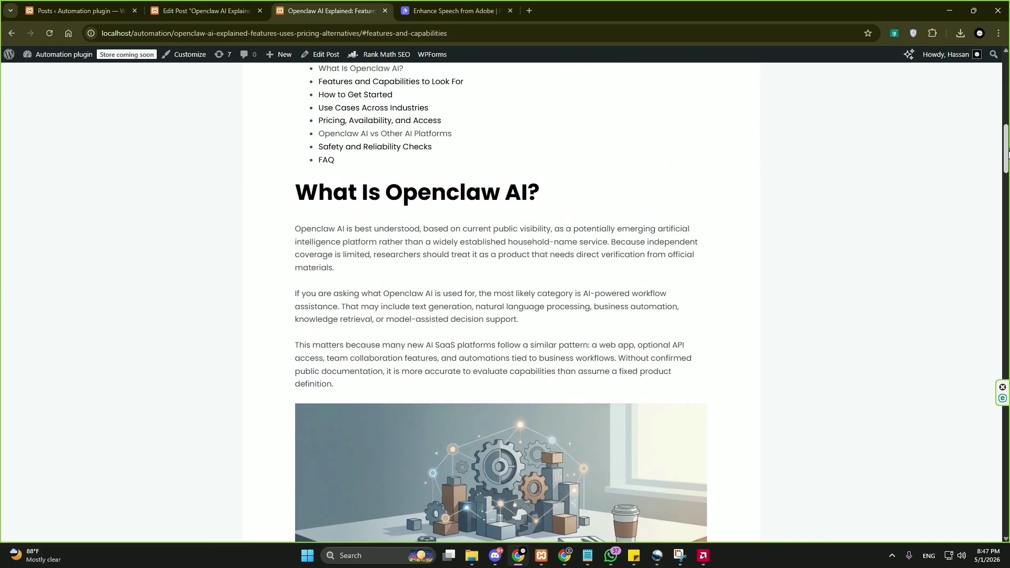
left_click_drag(1007, 153, 1006, 432)
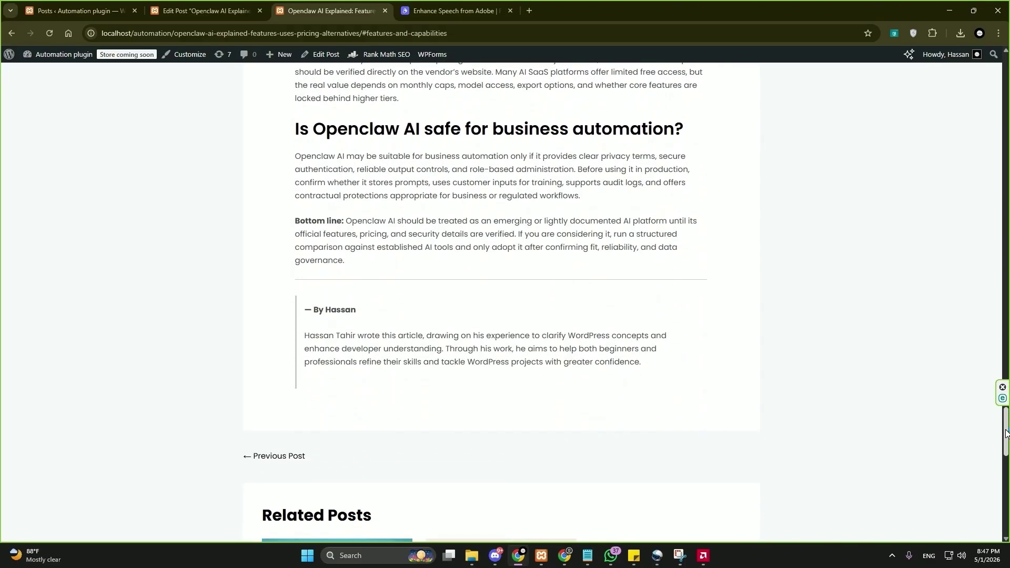
left_click(111, 2)
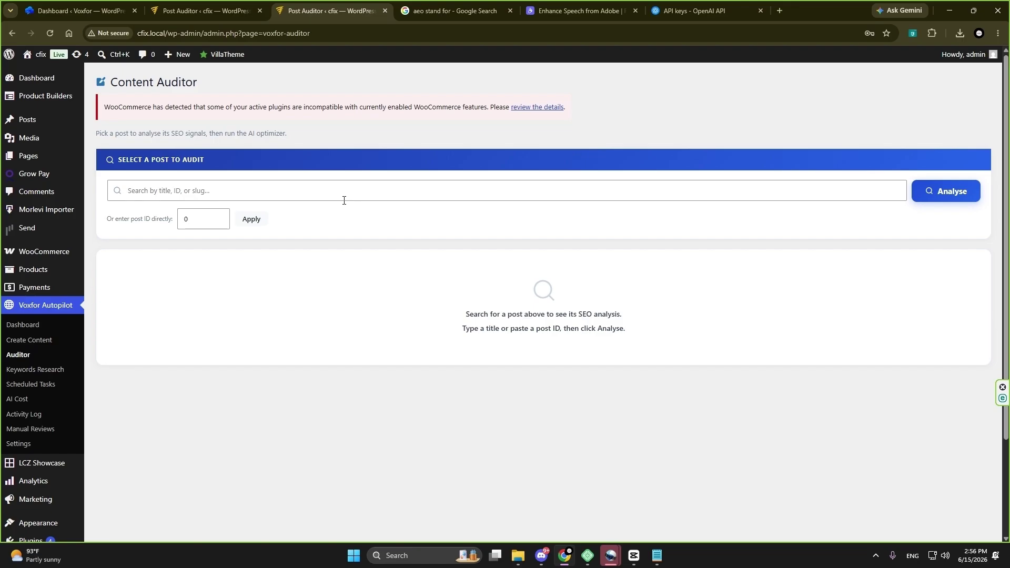
Search the Content Auditor for "hello", select the Hello world! post and analyse it.
left_click(344, 201)
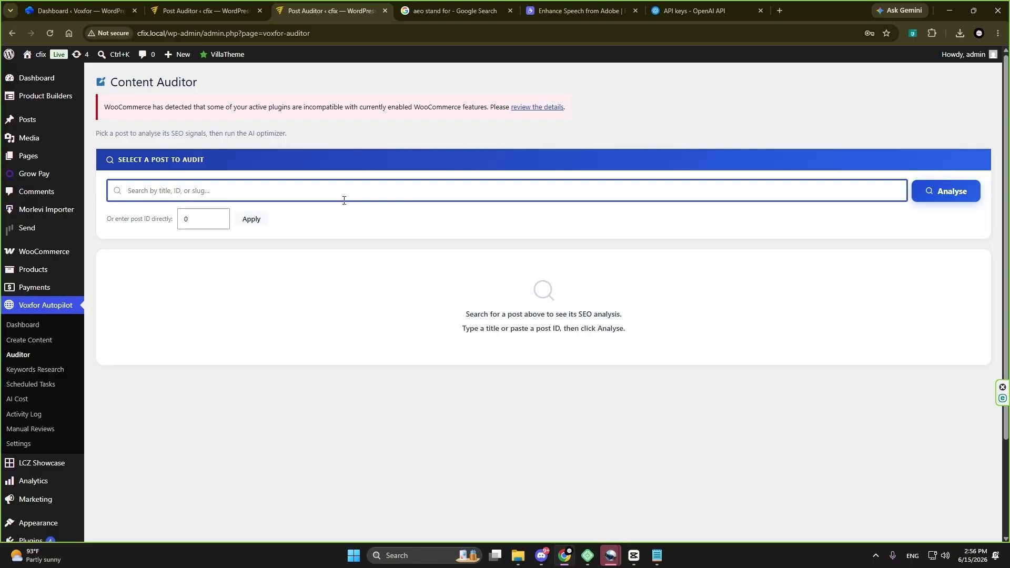
type("hello")
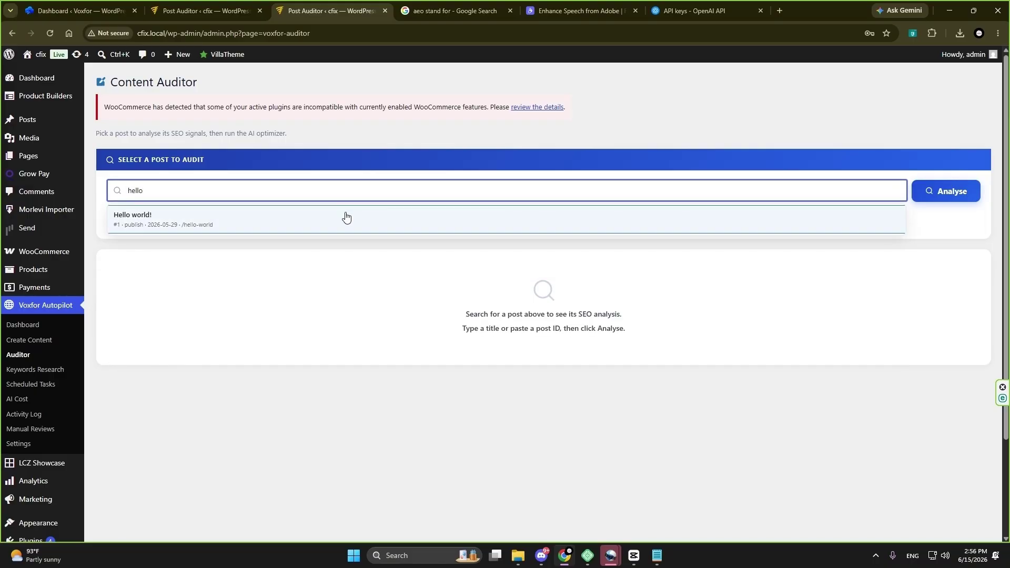
left_click(345, 219)
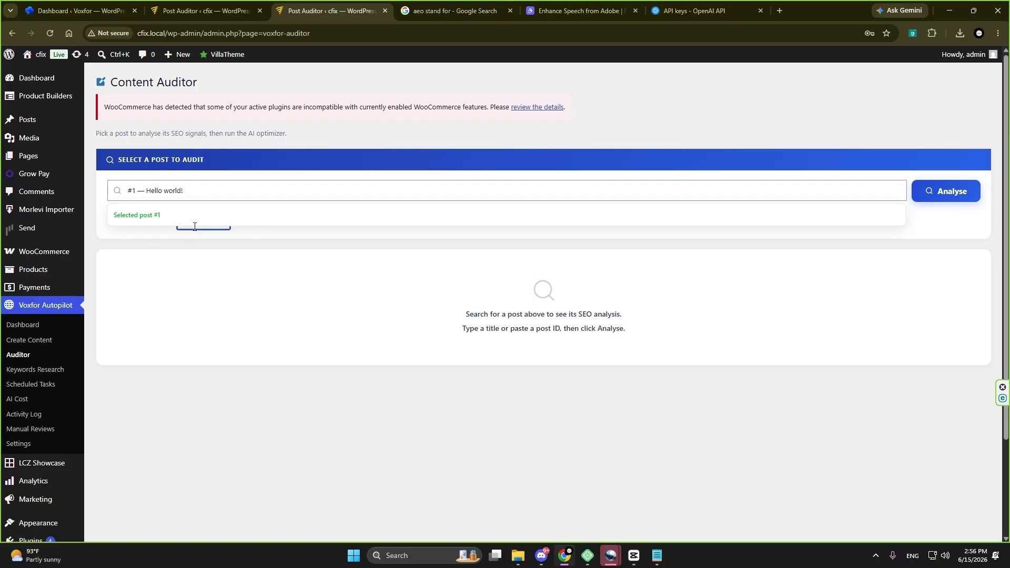
left_click(943, 189)
Examine the Hello world! post's audit results and the editing modes offered by the AI optimizer.
scroll(869, 275, "down", 2)
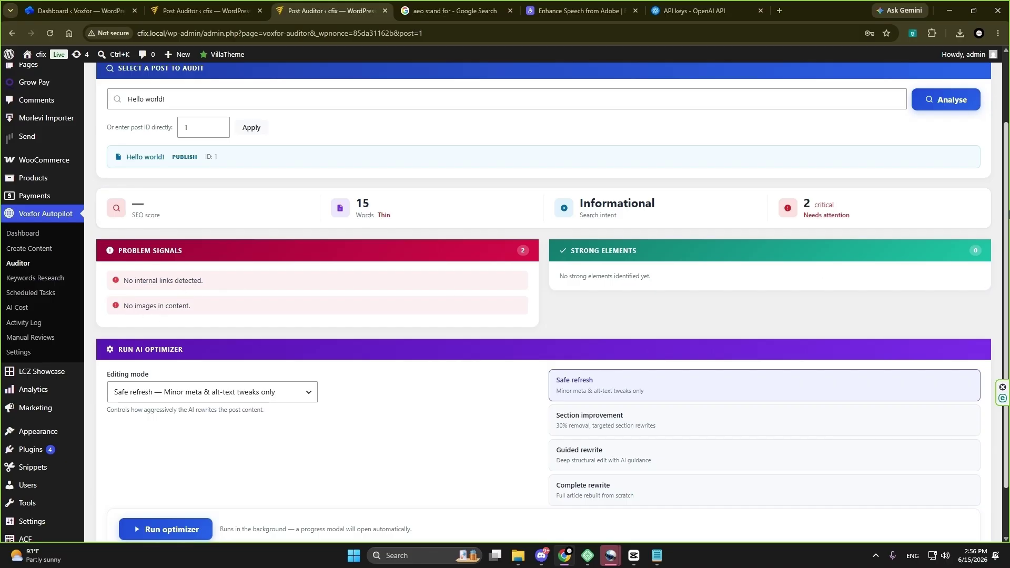
scroll(1008, 214, "down", 1)
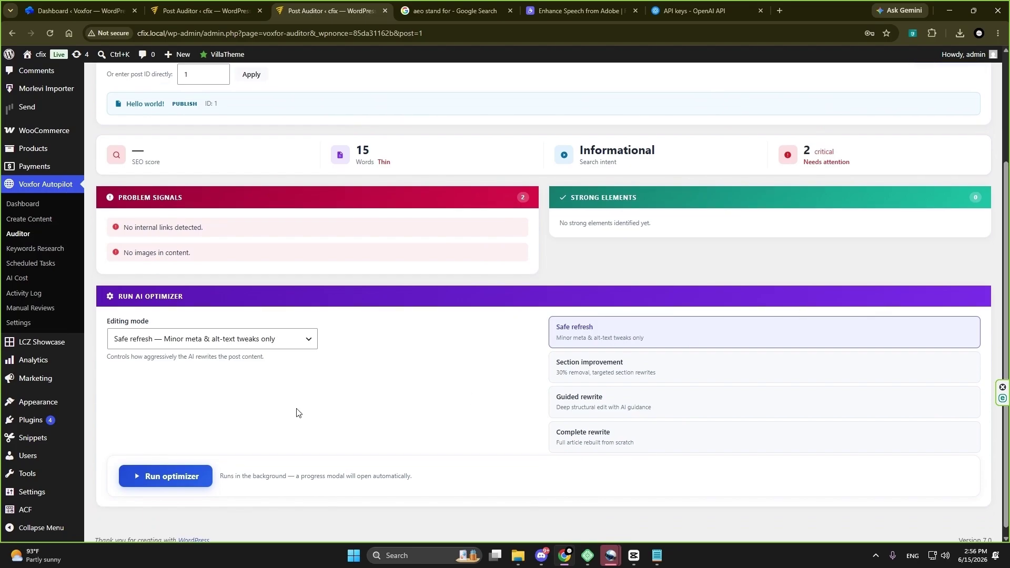
left_click(303, 341)
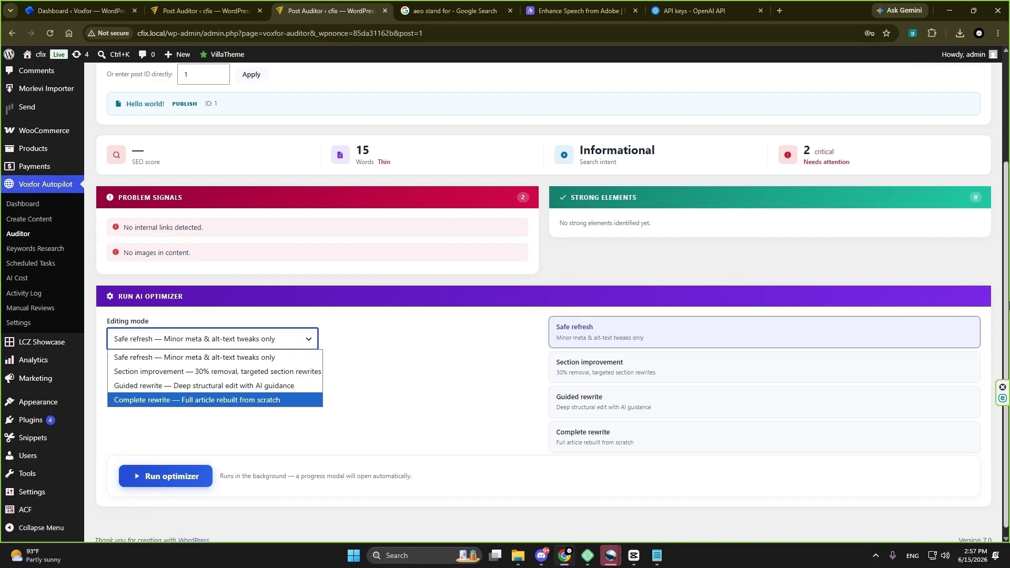
scroll(1009, 267, "up", 1)
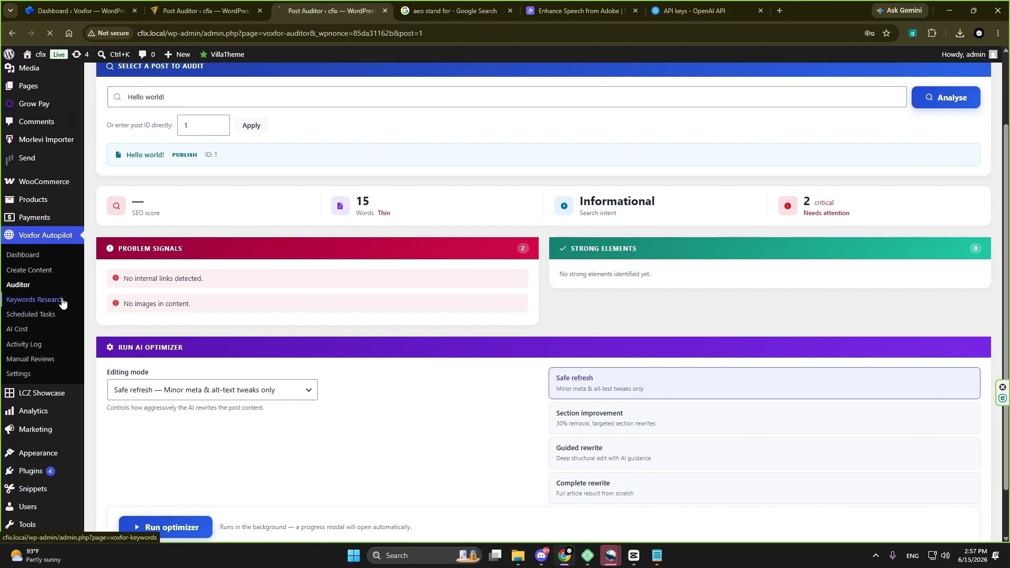
In Keywords Research, expand the seed keyword VPS with AI using a count of 6, and review the saved keywords.
left_click(48, 305)
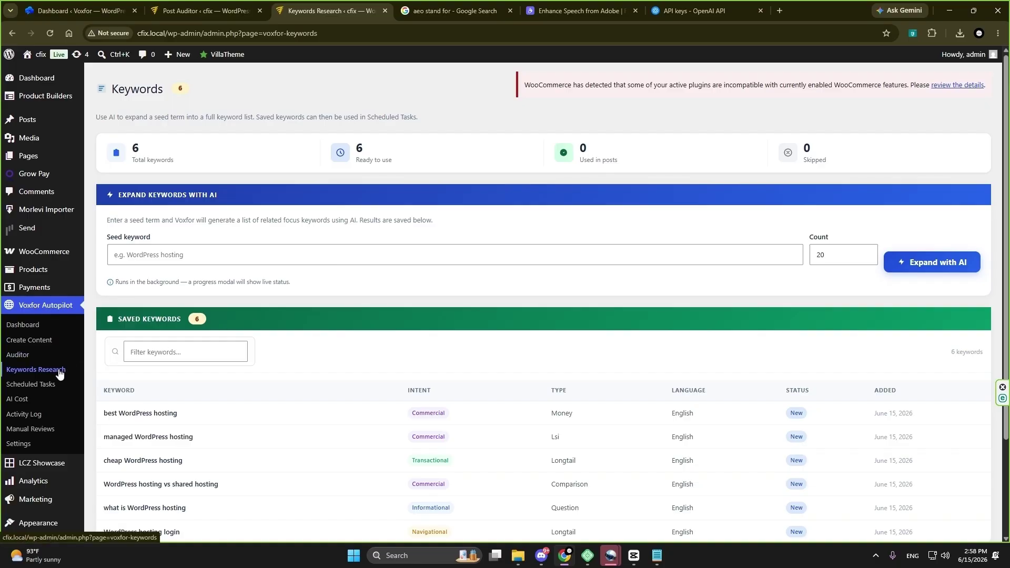
left_click(235, 252)
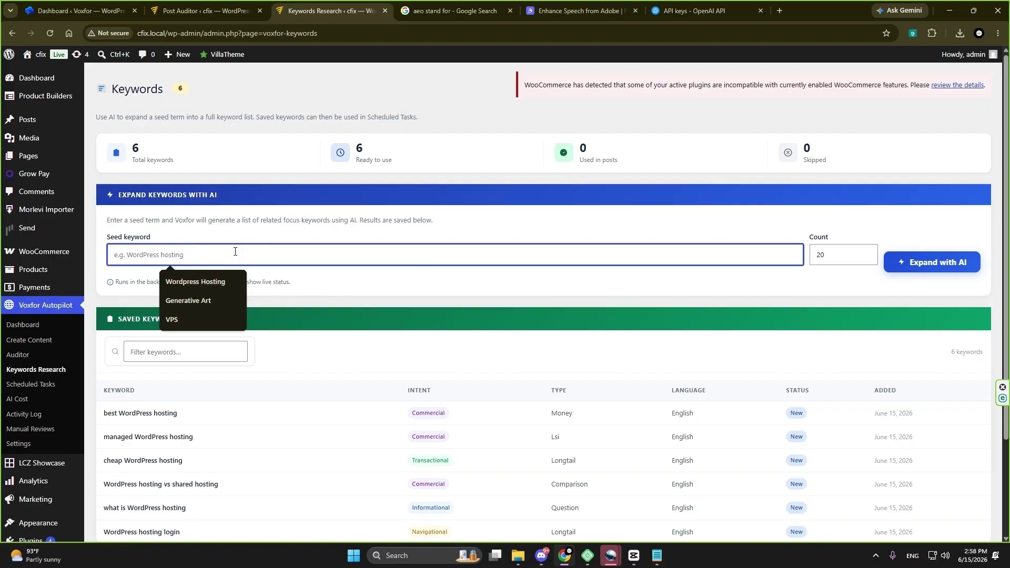
left_click(204, 313)
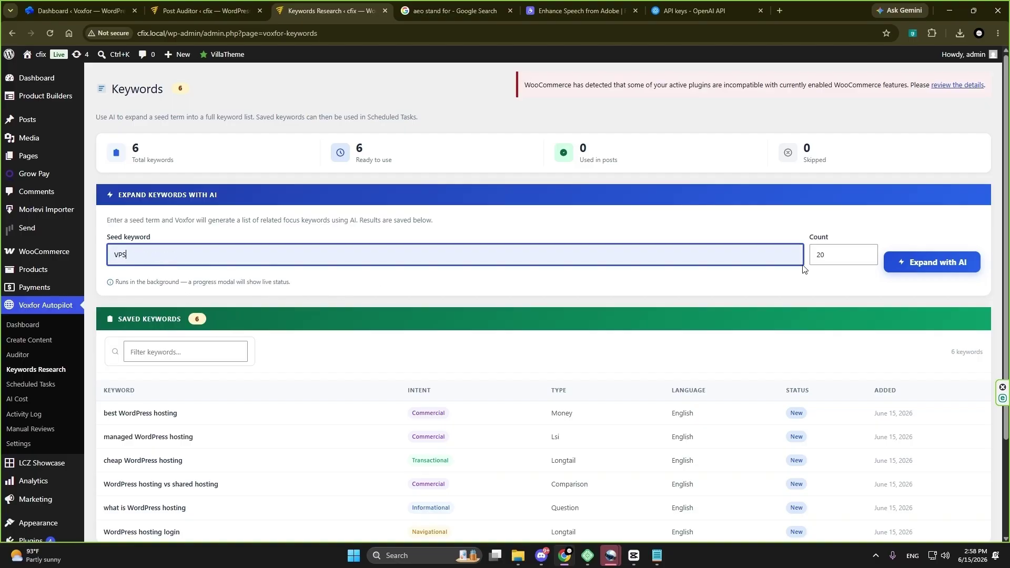
left_click_drag(857, 255, 812, 253)
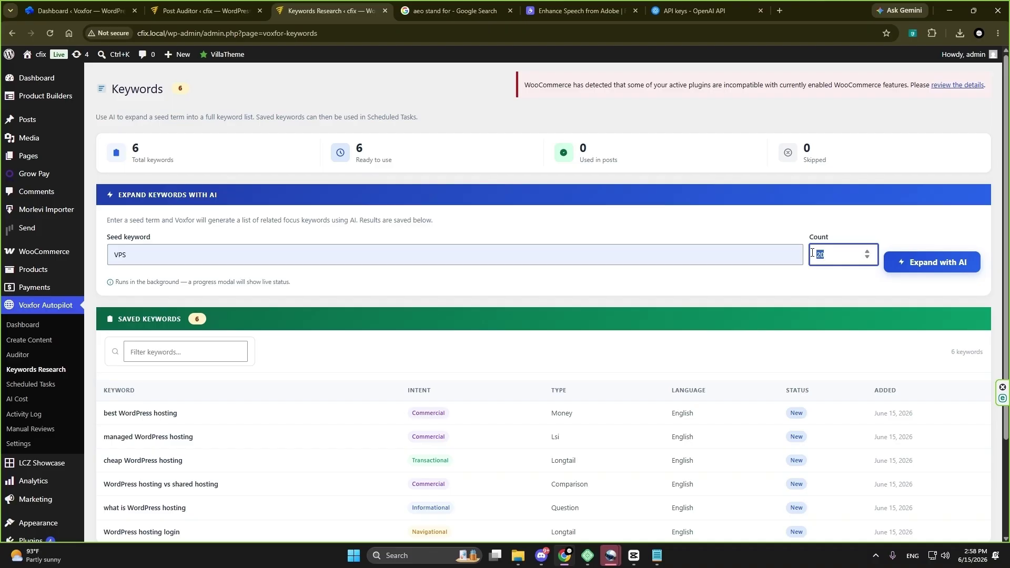
type("6")
left_click(926, 267)
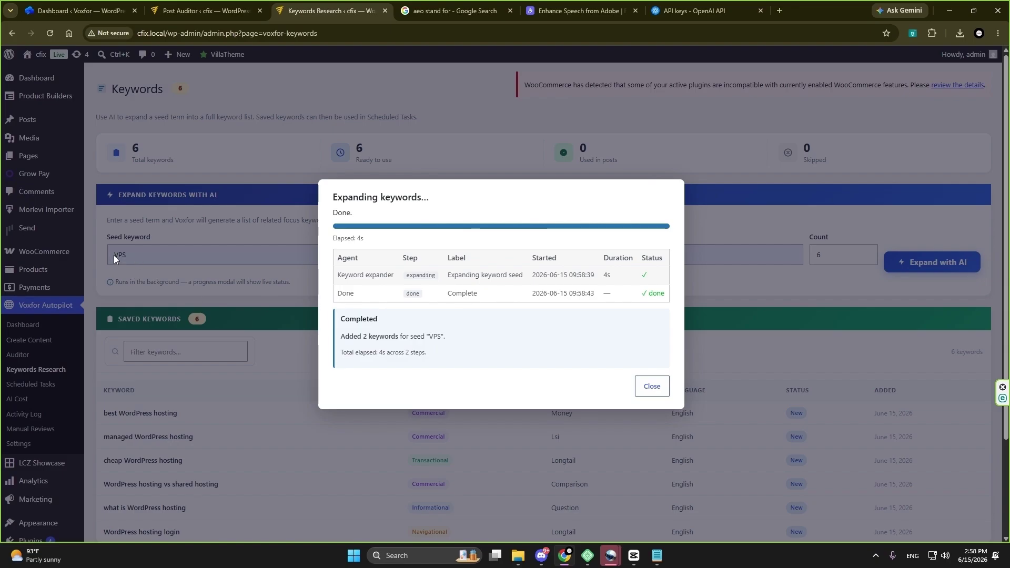
left_click(652, 386)
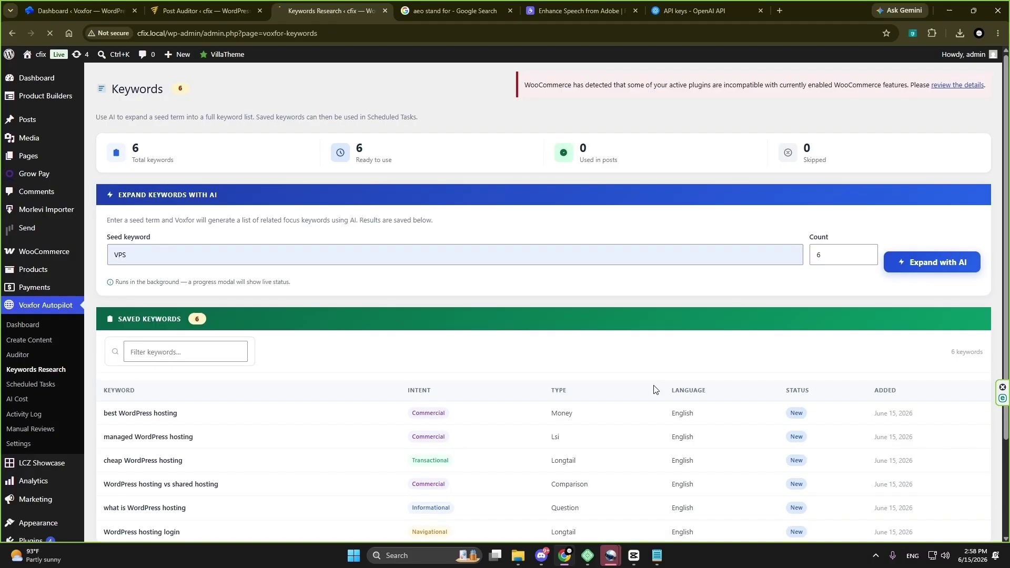
left_click_drag(1008, 188, 1008, 328)
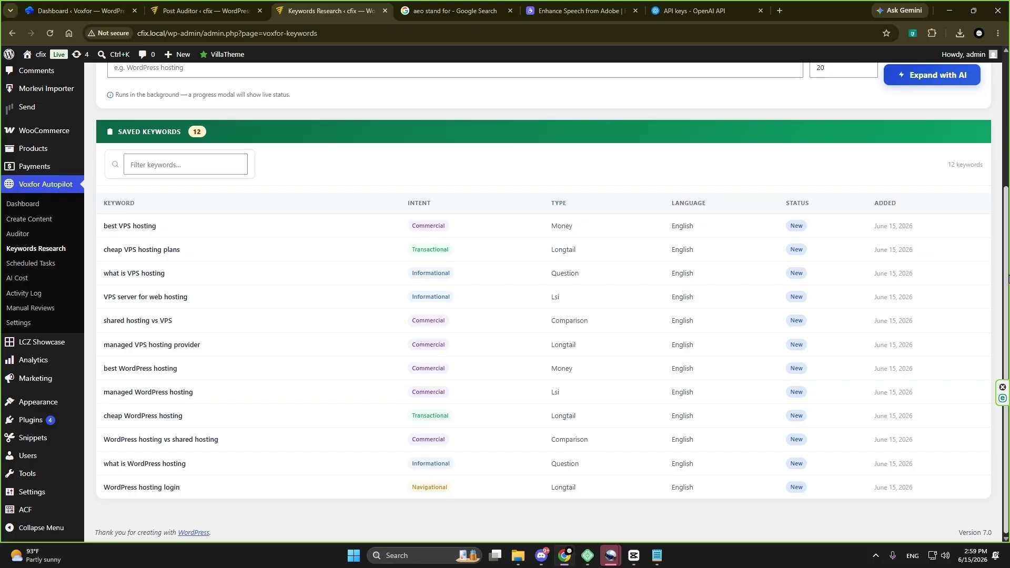
left_click_drag(1008, 278, 1008, 176)
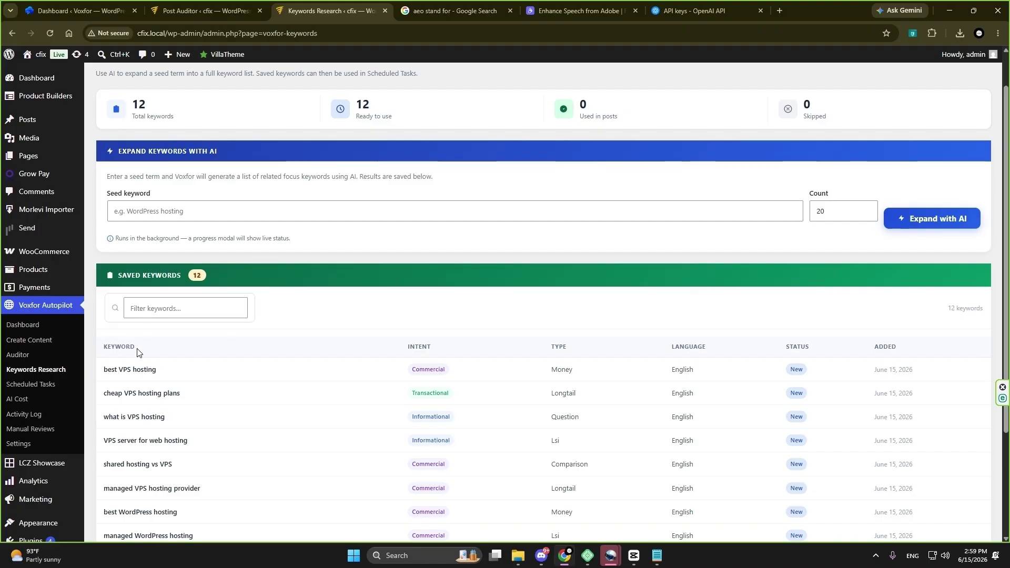
In Scheduled Tasks, look through the new keyword schedule's frequency options and set its schedule name to Wordpress.
left_click(29, 386)
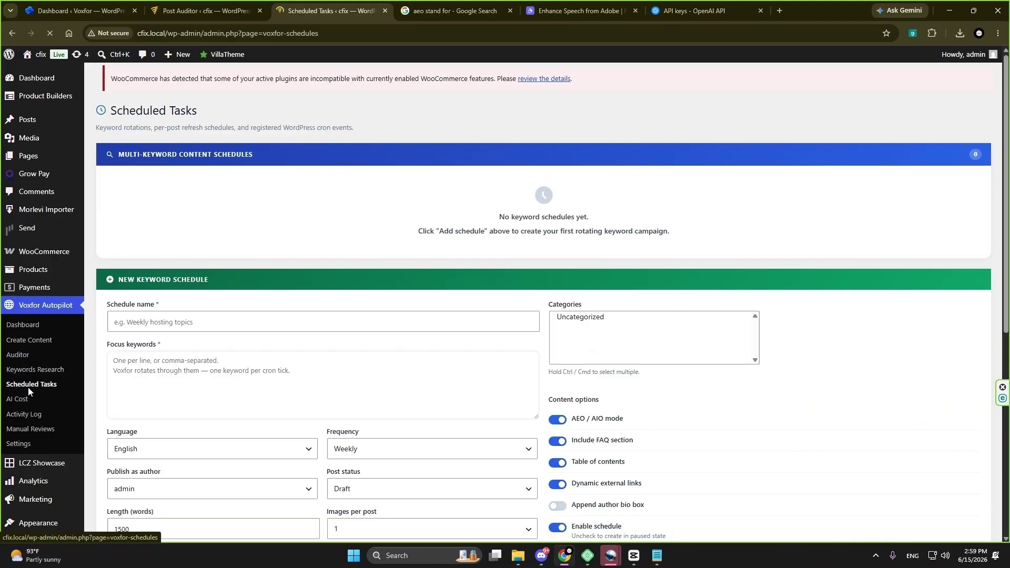
left_click_drag(1008, 209, 1009, 253)
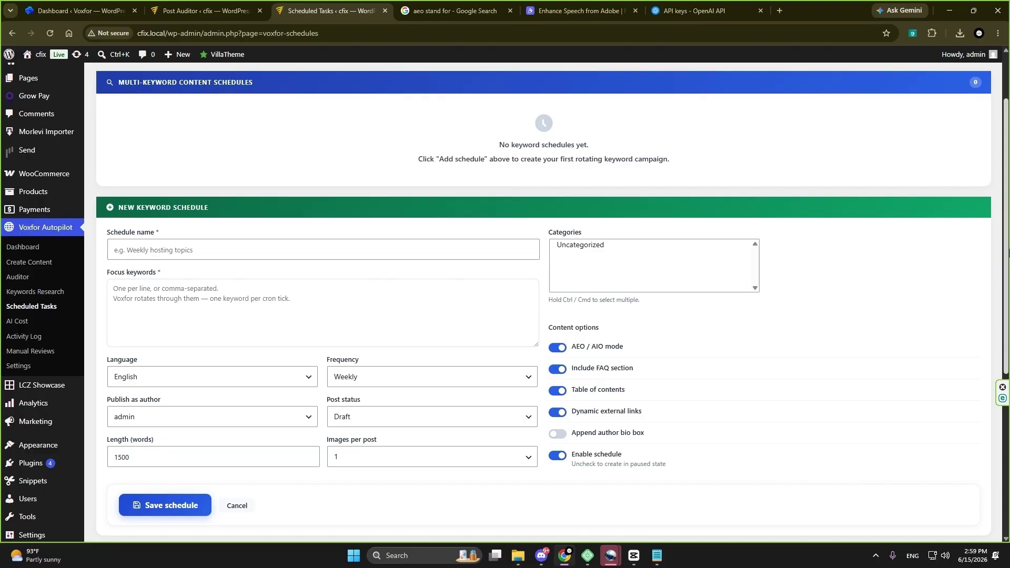
left_click(506, 378)
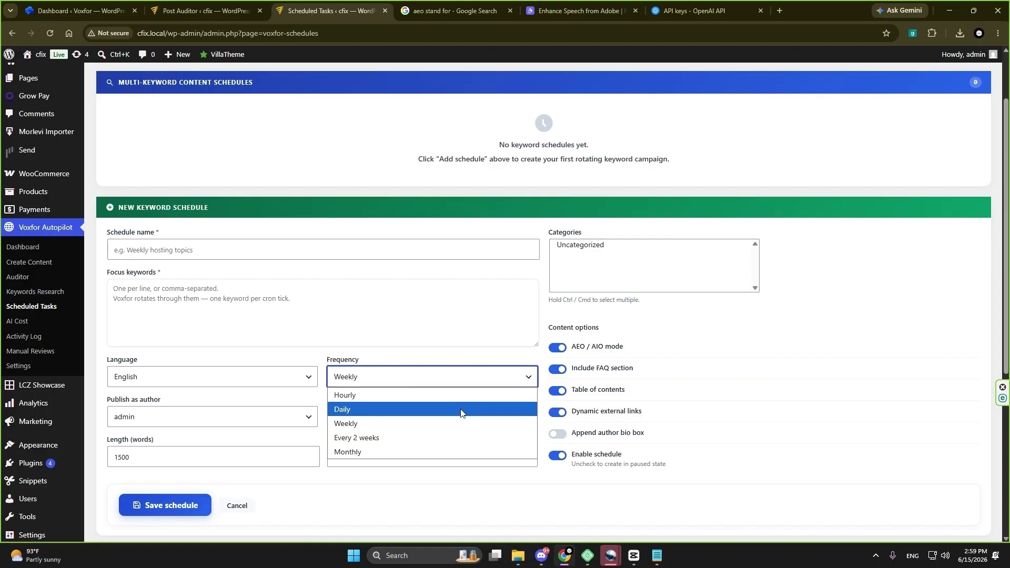
left_click(232, 251)
left_click(232, 250)
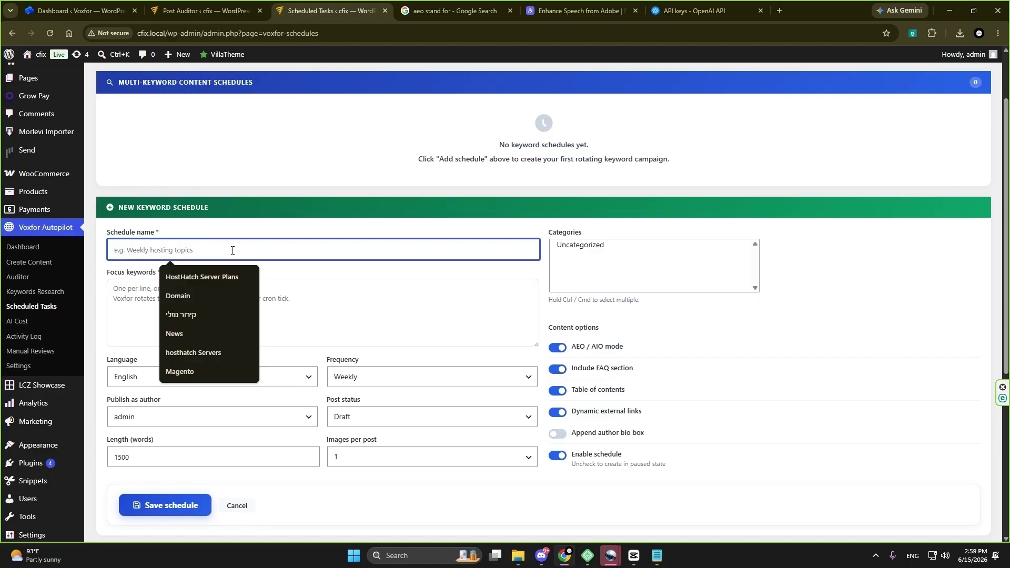
left_click(395, 383)
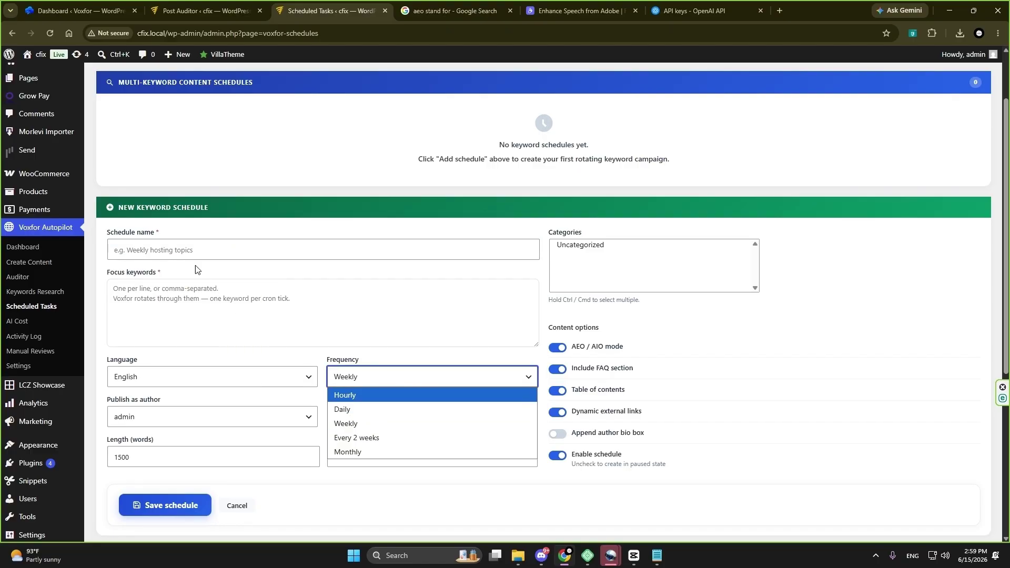
left_click(199, 251)
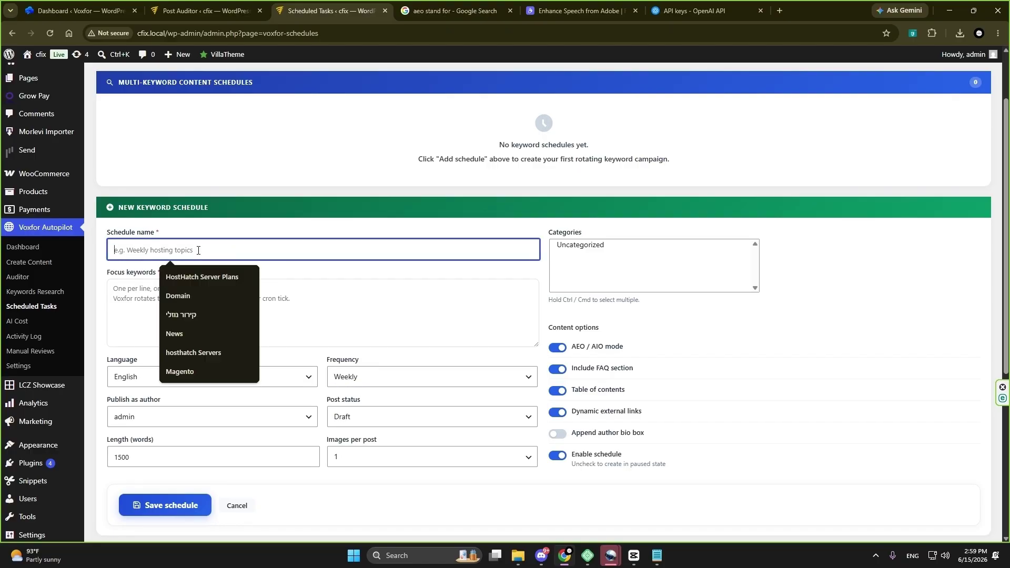
type("Wordpress")
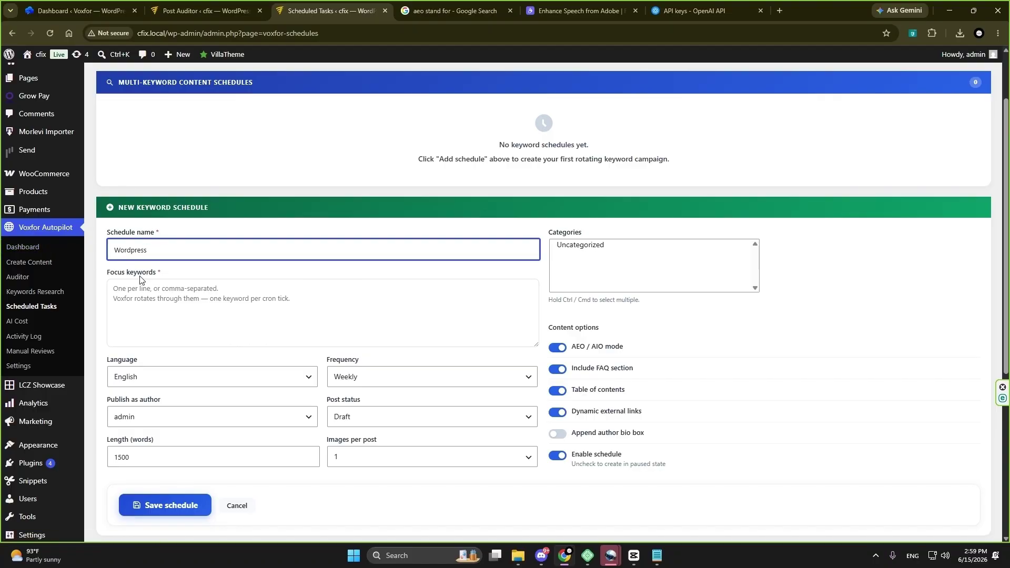
Enter the focus keywords New Wordpress update, Top 10 Wordpress popular plugin and Wordpress Security on separate lines.
left_click(200, 309)
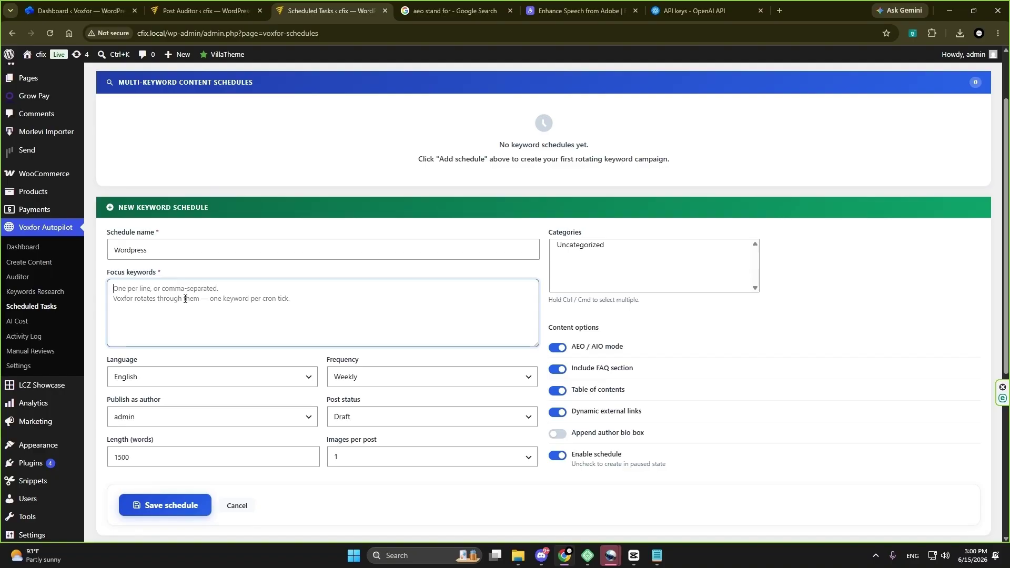
type("New ")
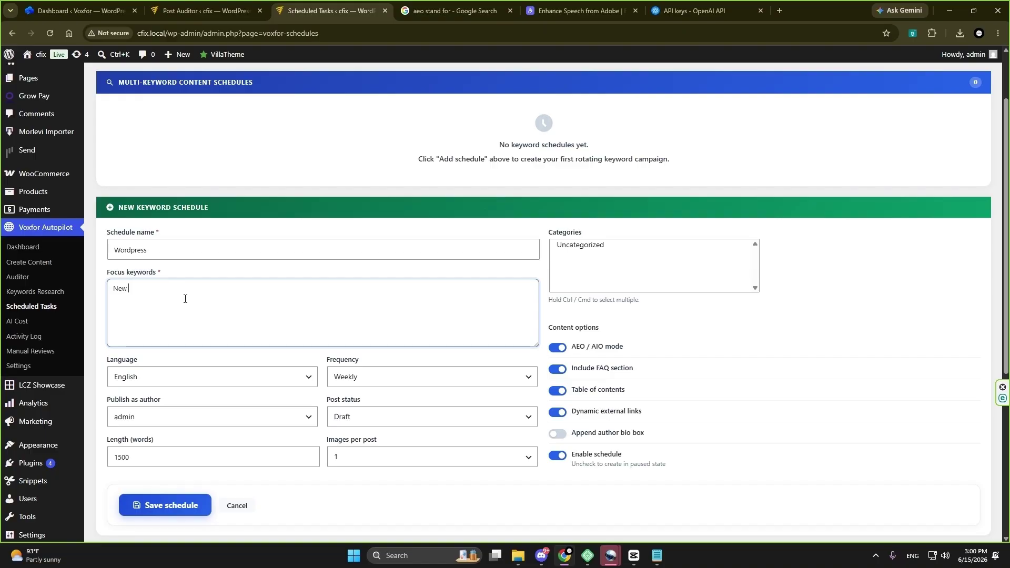
type("Wordpress update")
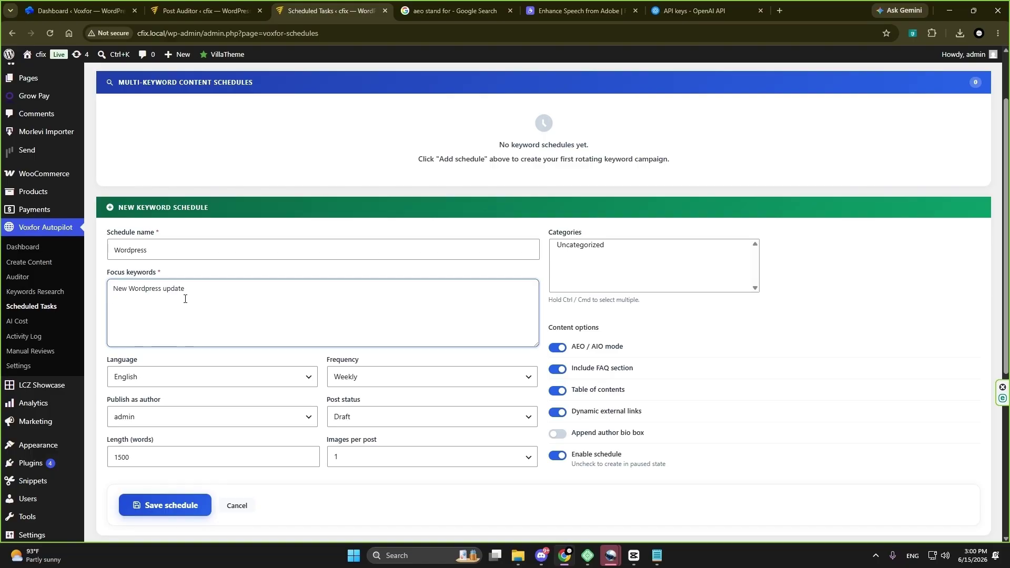
type("Top 10 Wordpress popular plugin")
key("Return")
type("Wordpress S")
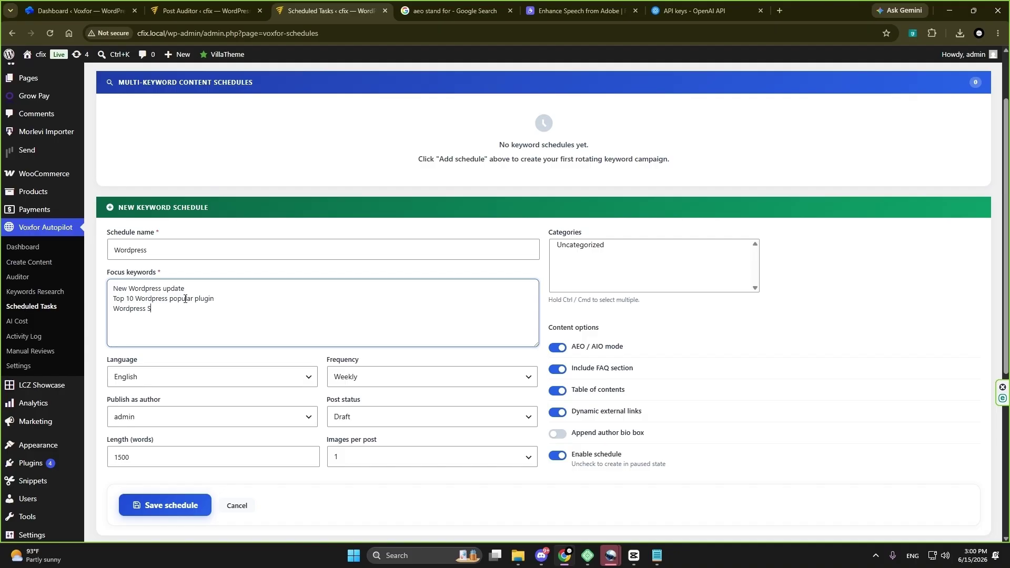
type("ecurity")
left_click_drag(185, 314, 107, 292)
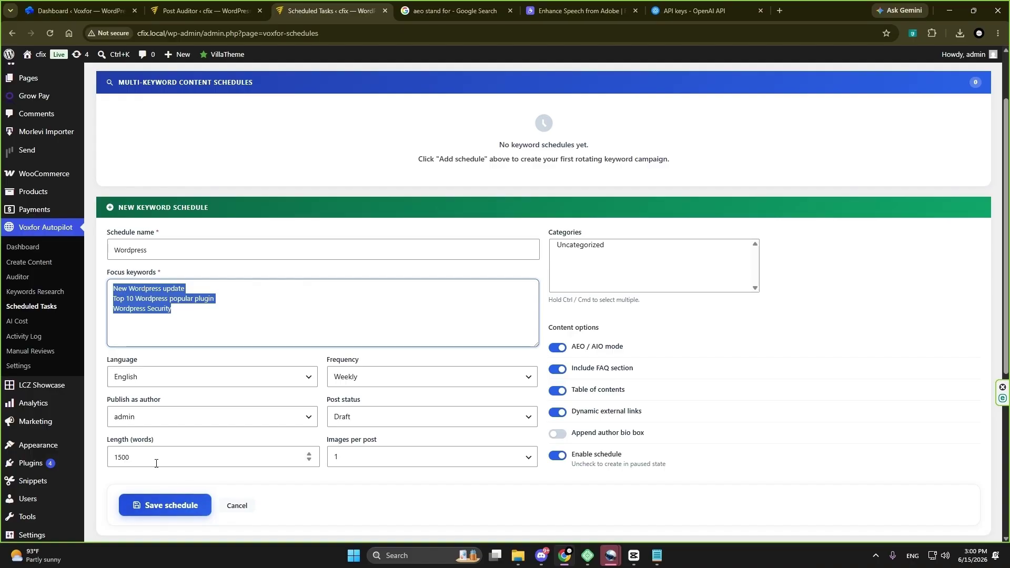
Set the keyword schedule's length to 1000 words and its images per post to 2.
left_click(133, 459)
left_click_drag(133, 459, 115, 462)
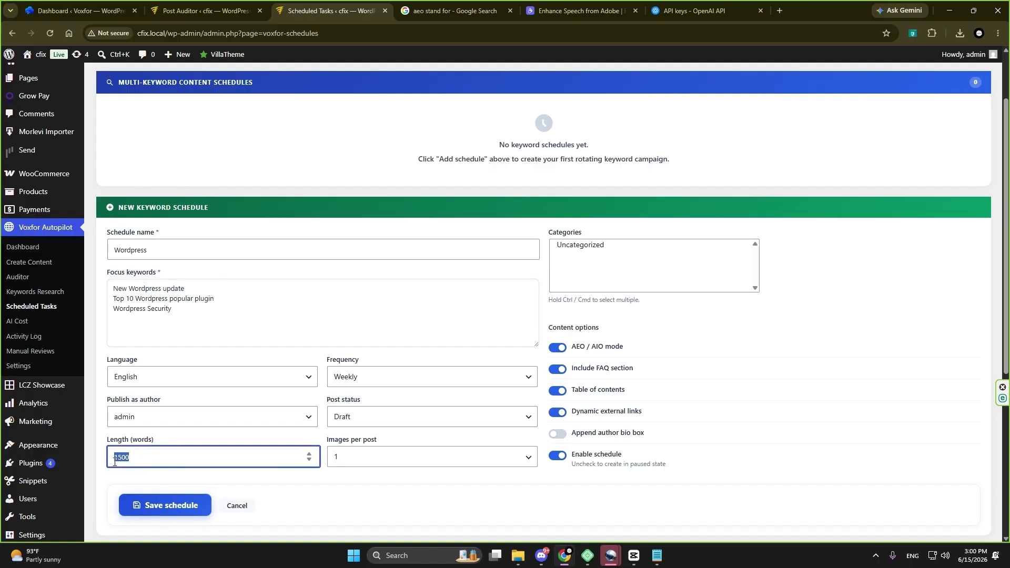
left_click(160, 460)
left_click_drag(134, 458, 113, 459)
type("1000")
left_click(405, 453)
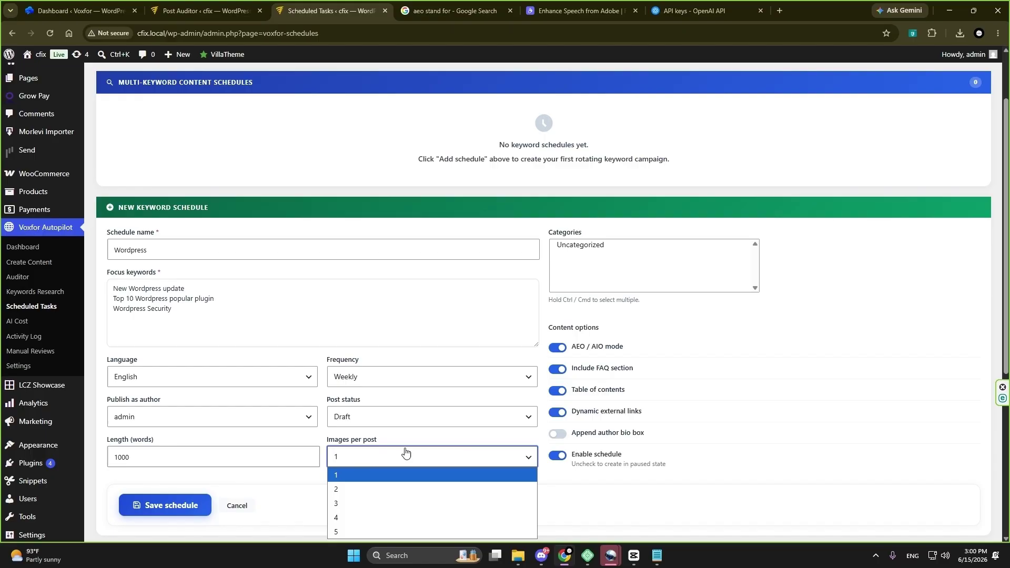
left_click(358, 490)
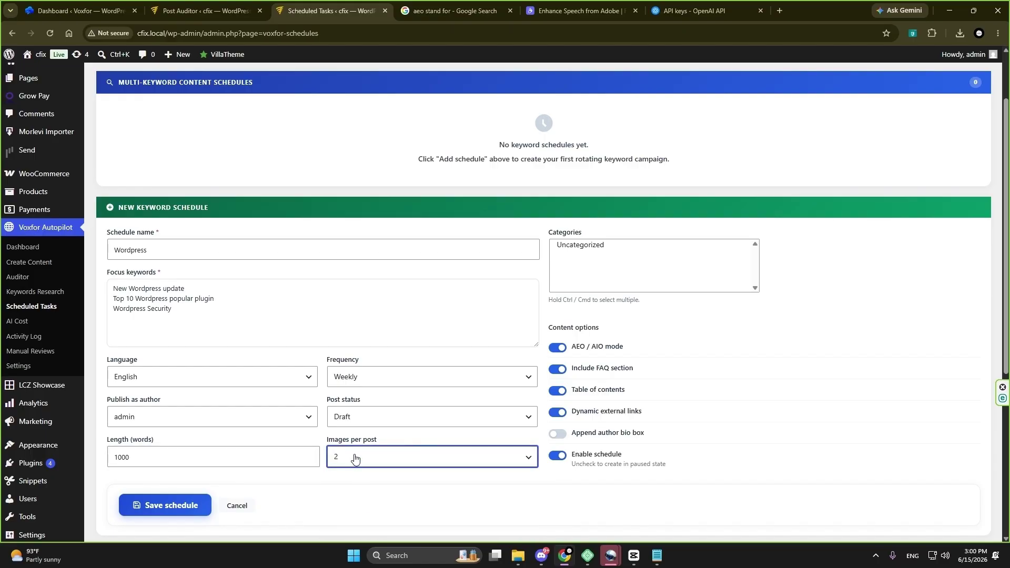
Set the schedule to an hourly frequency with post status Publish immediately under the Uncategorized category.
left_click(383, 413)
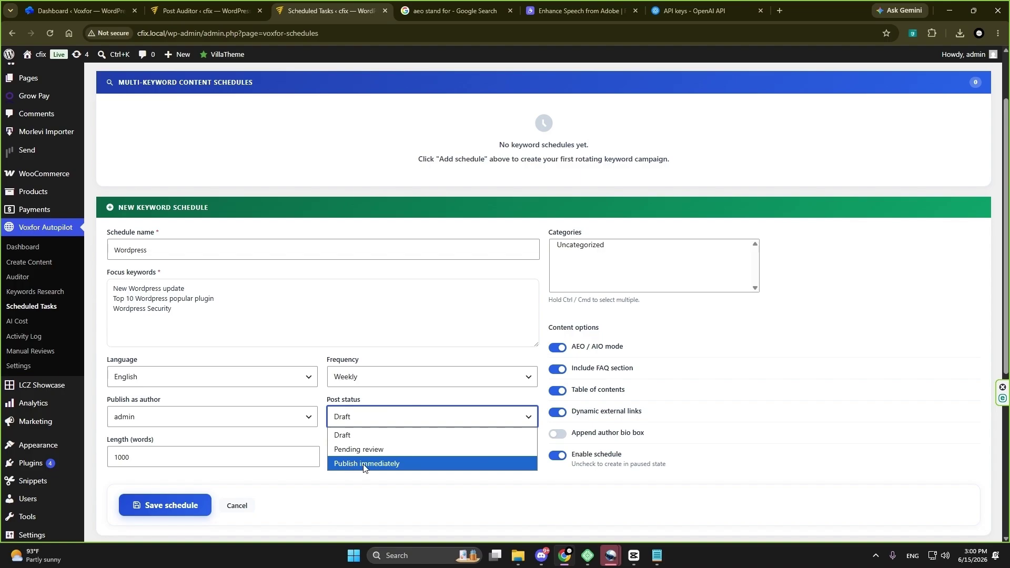
left_click(349, 465)
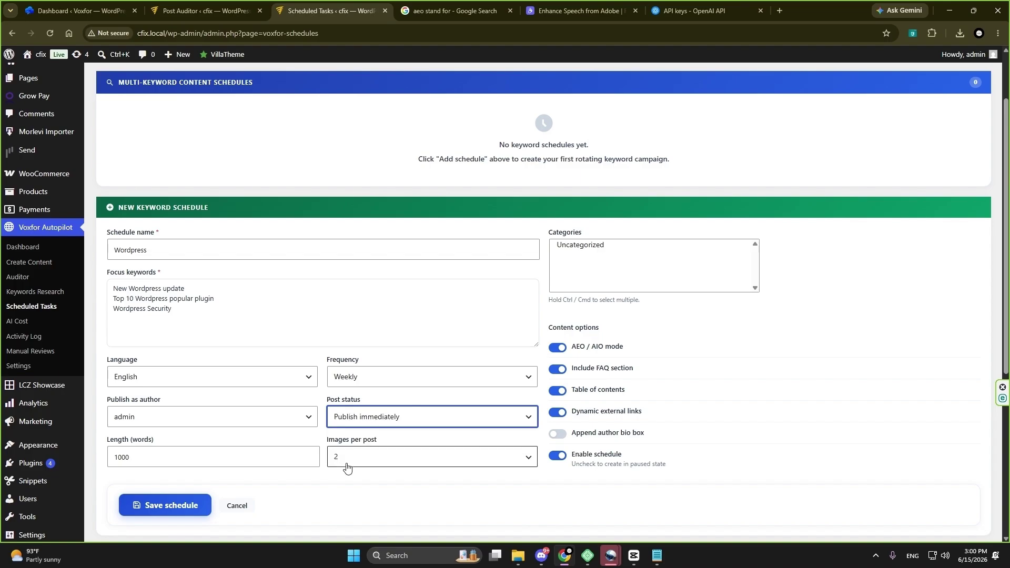
left_click(400, 377)
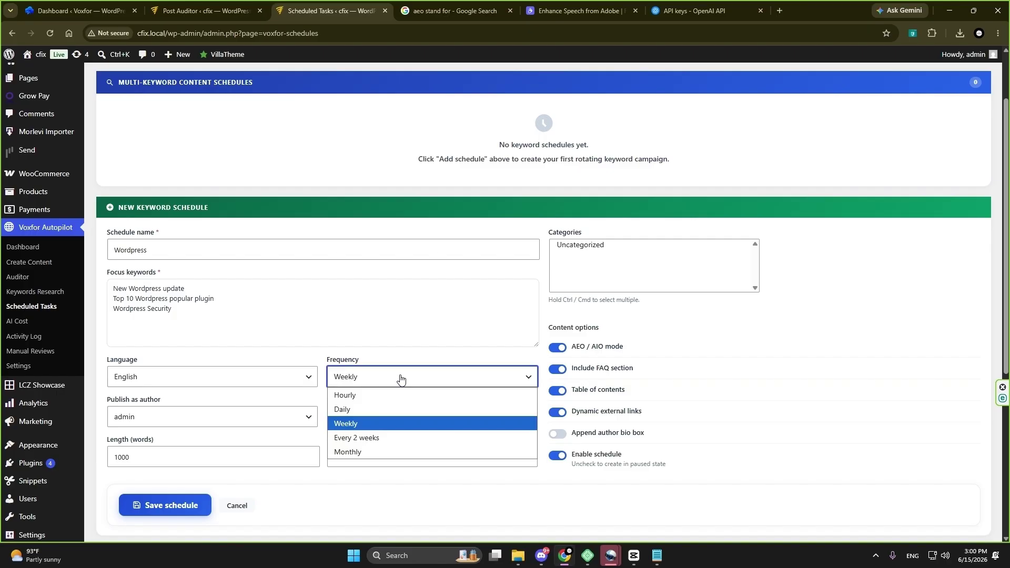
left_click(364, 396)
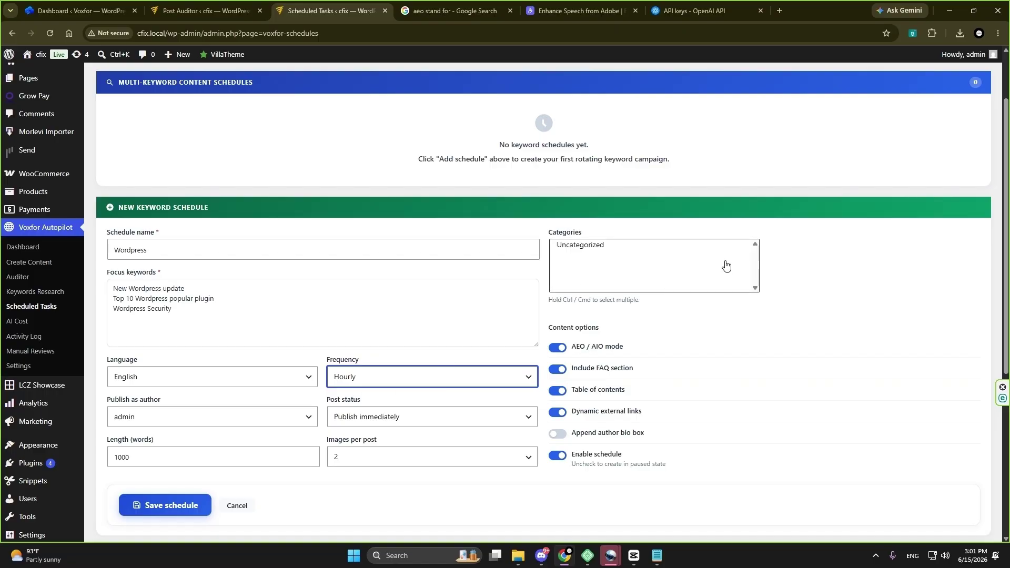
left_click(593, 247)
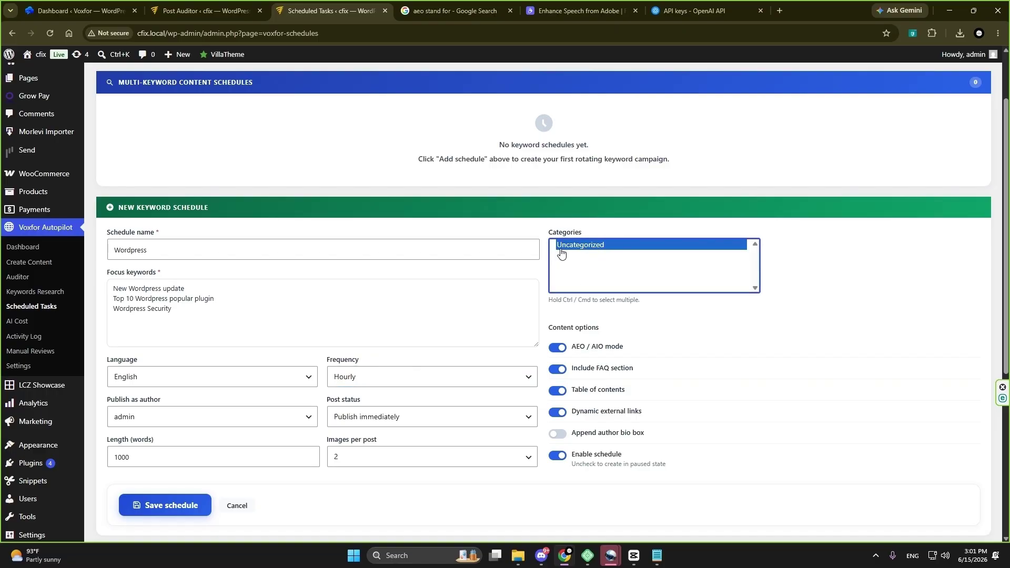
Review the new keyword schedule's settings and go through its focus keywords in rotation order.
scroll(1005, 221, "up", 2)
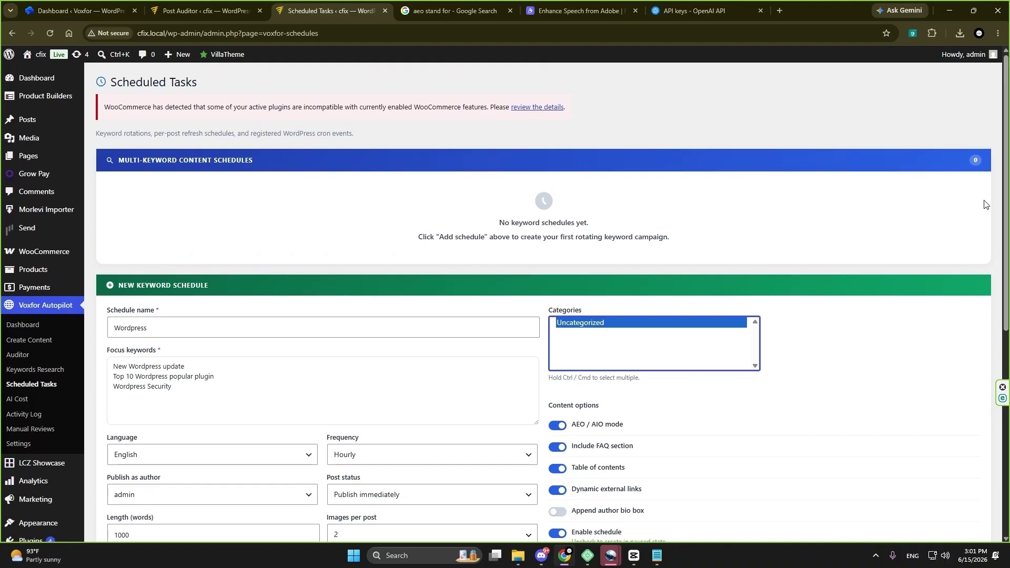
mouse_move(38, 124)
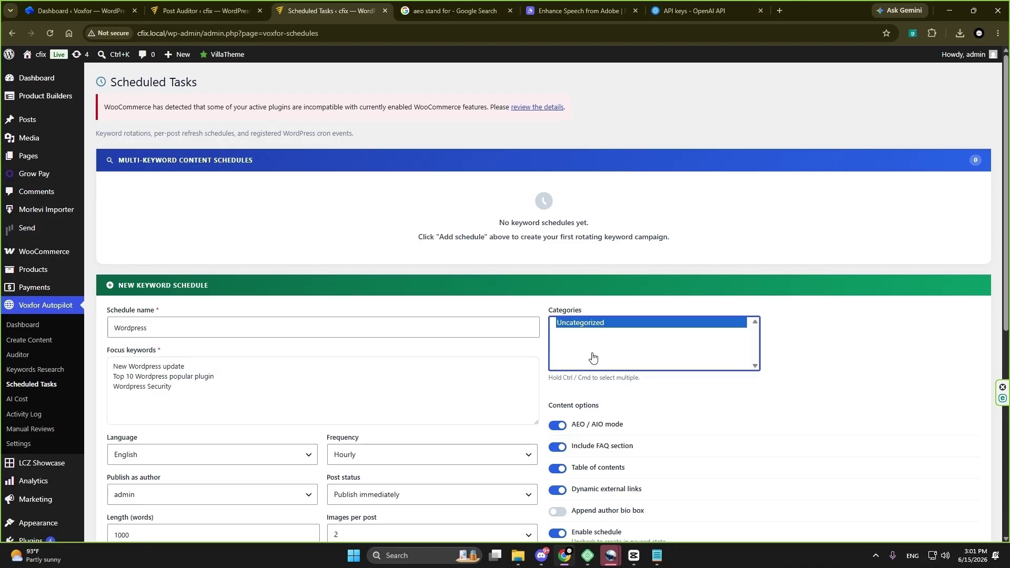
left_click_drag(1007, 255, 1007, 300)
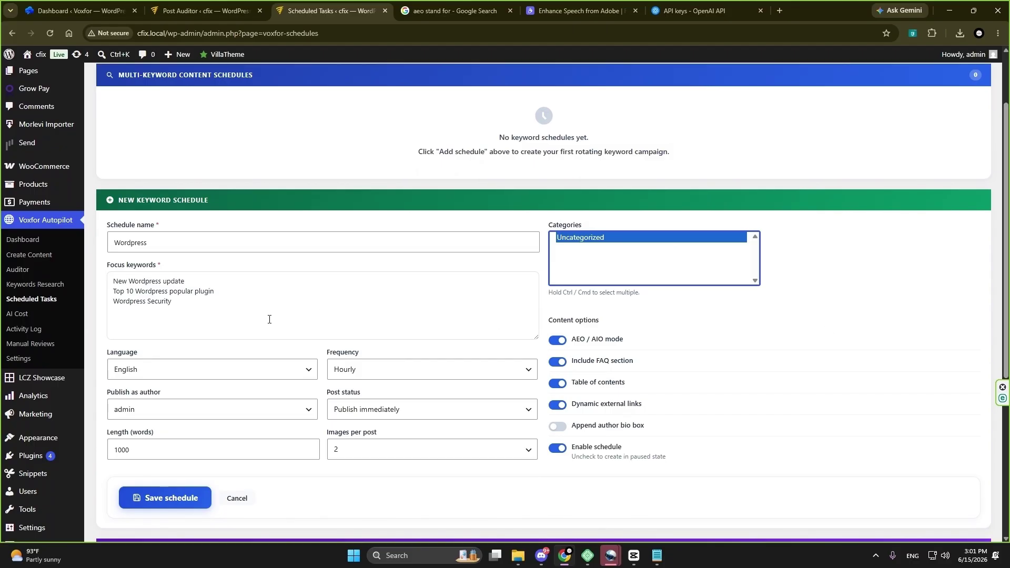
scroll(1008, 298, "down", 1)
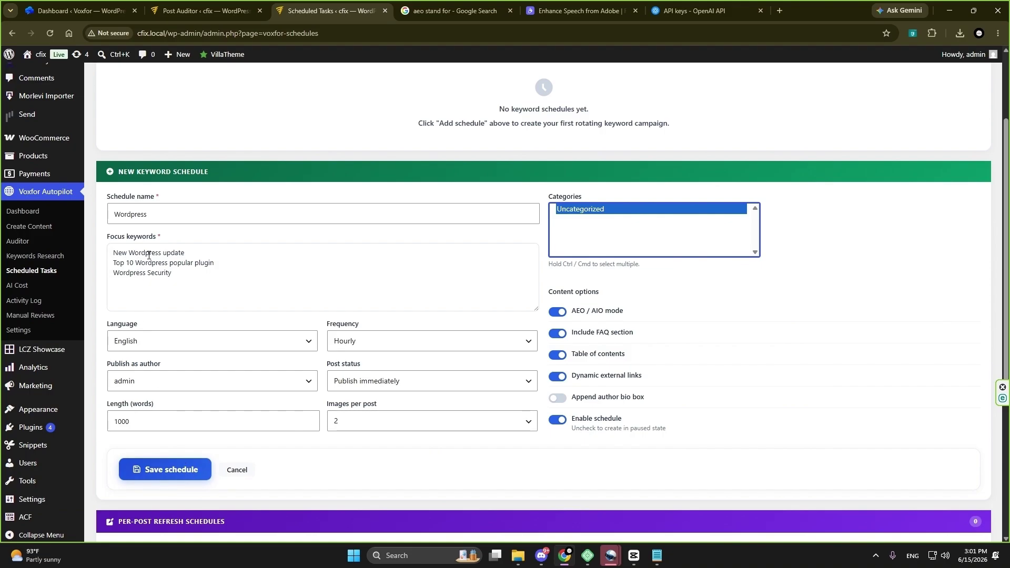
left_click_drag(189, 253, 112, 256)
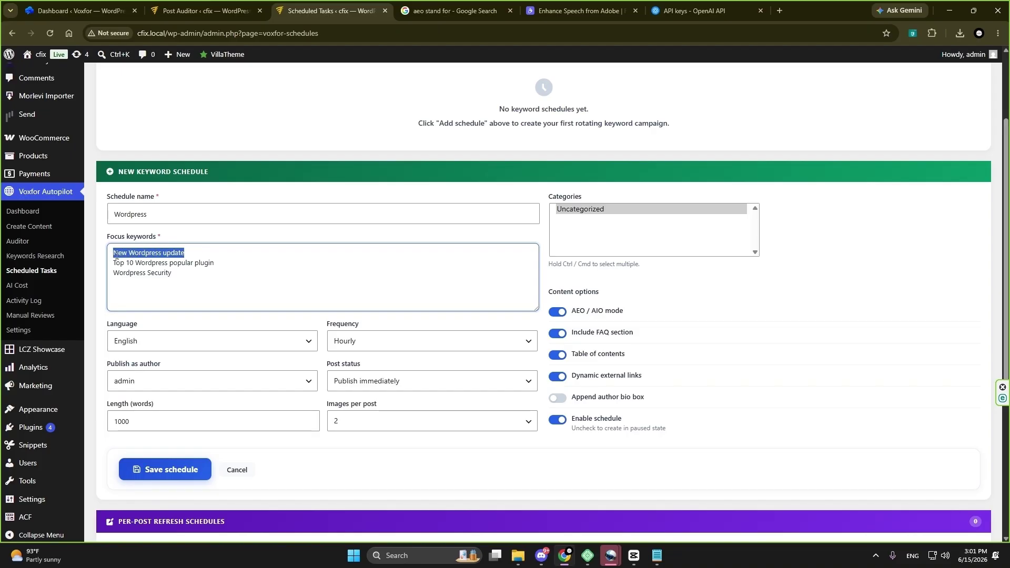
key("Right")
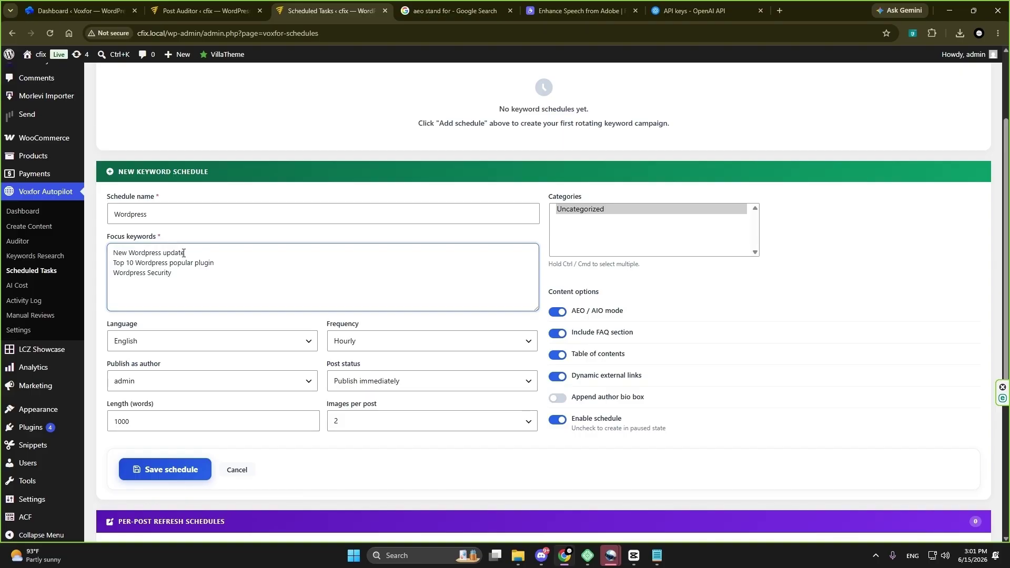
left_click_drag(183, 254, 112, 256)
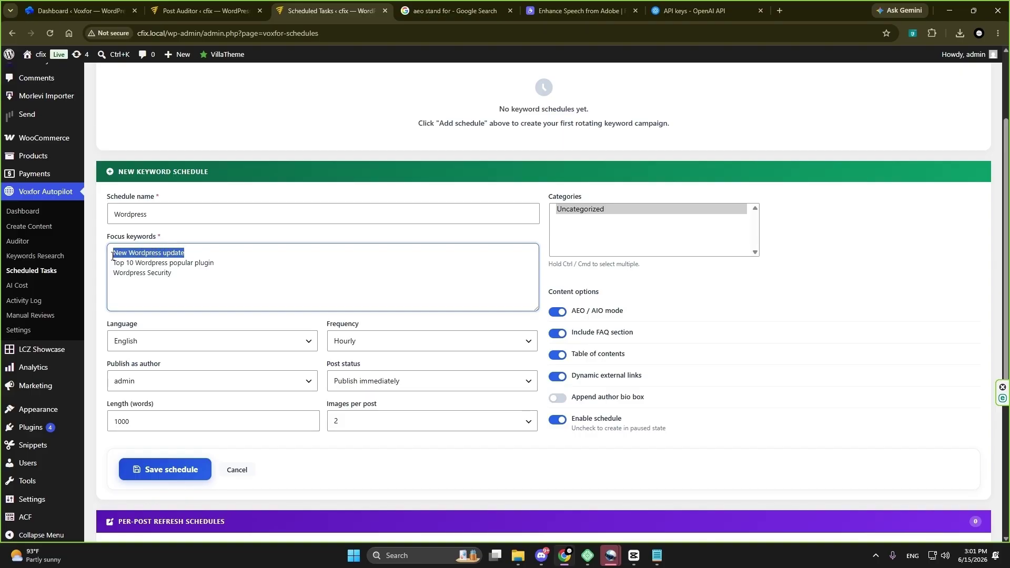
left_click_drag(220, 262, 106, 269)
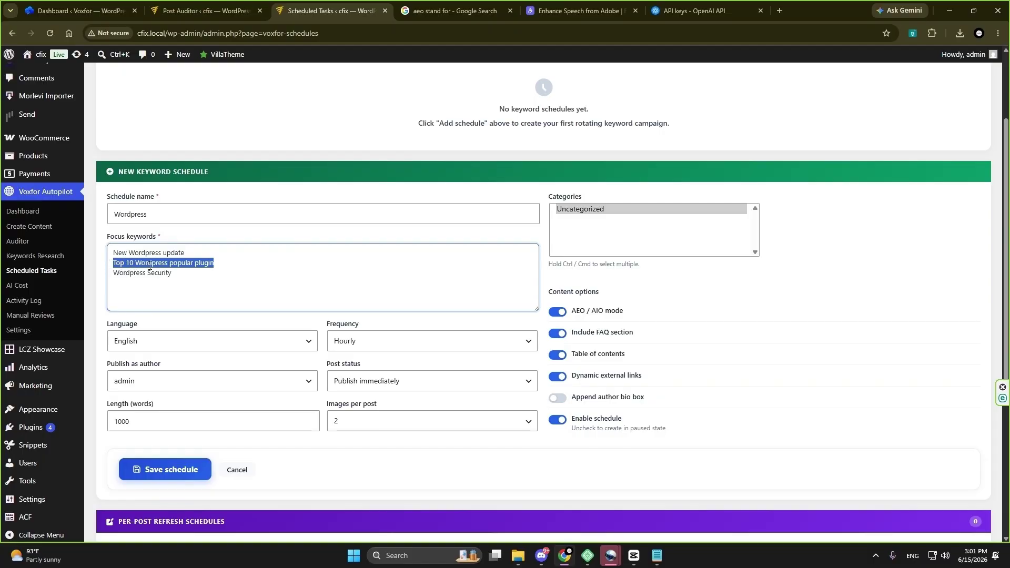
left_click(221, 263)
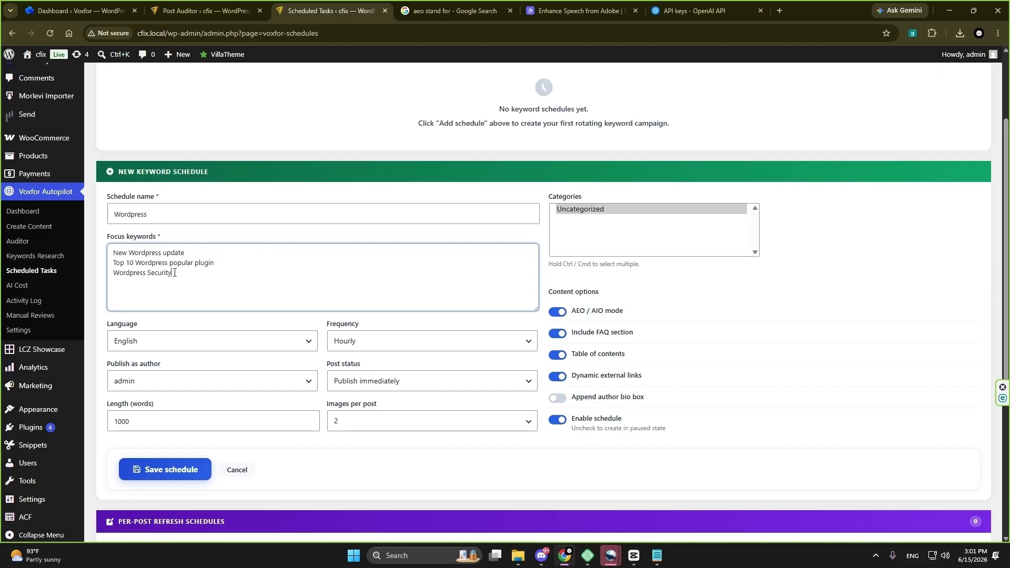
left_click_drag(174, 272, 112, 280)
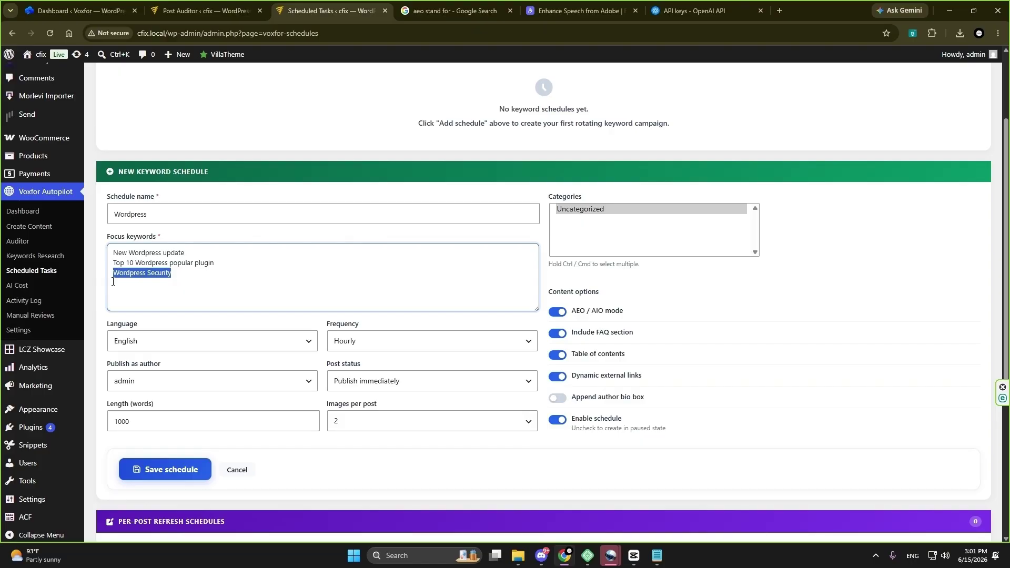
left_click(133, 276)
left_click_drag(176, 273, 104, 277)
left_click(175, 278)
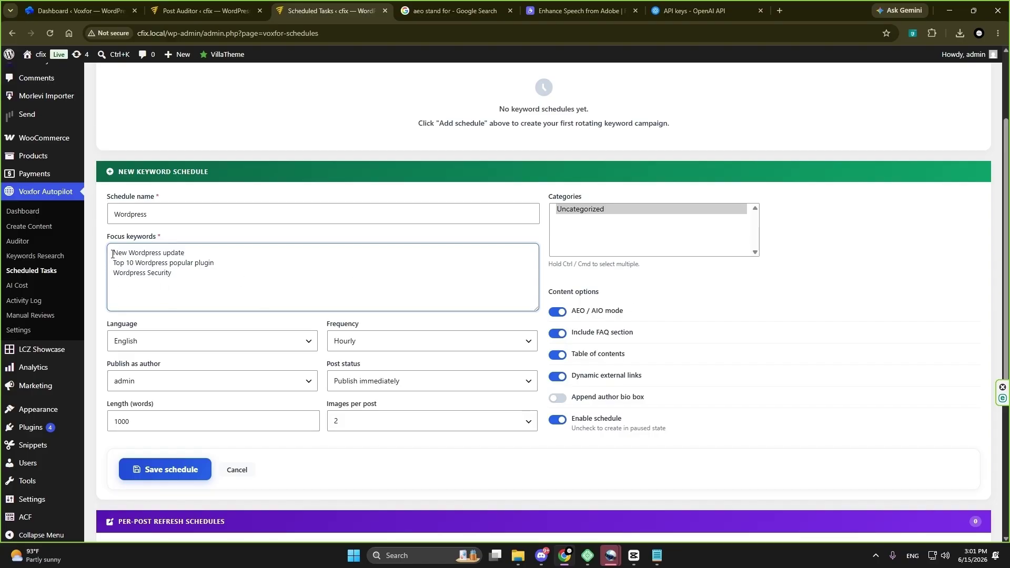
mouse_move(112, 254)
left_mouse_down()
mouse_move(188, 253)
mouse_move(114, 256)
left_mouse_up()
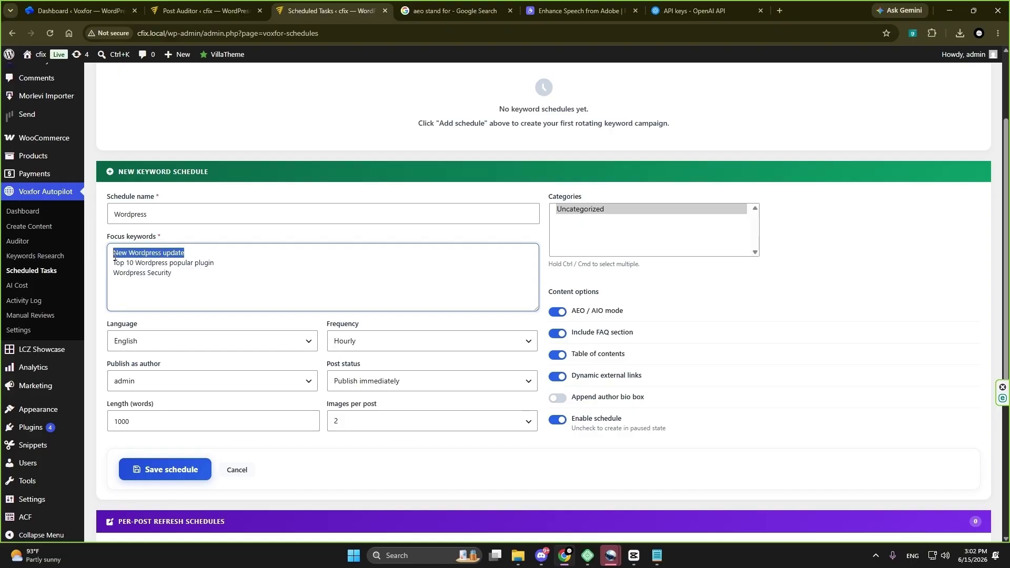
left_click_drag(215, 263, 110, 267)
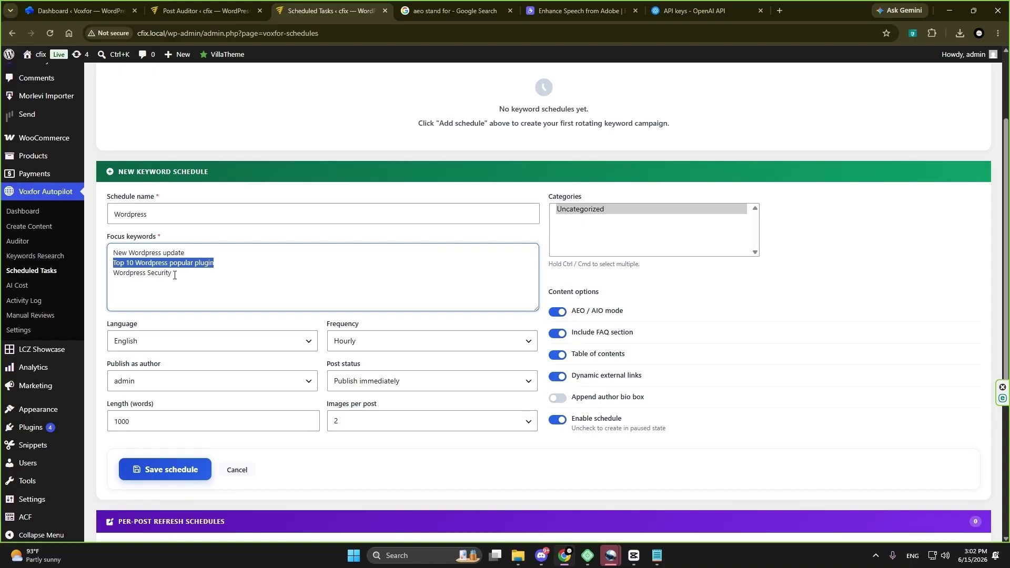
left_click_drag(172, 274, 110, 275)
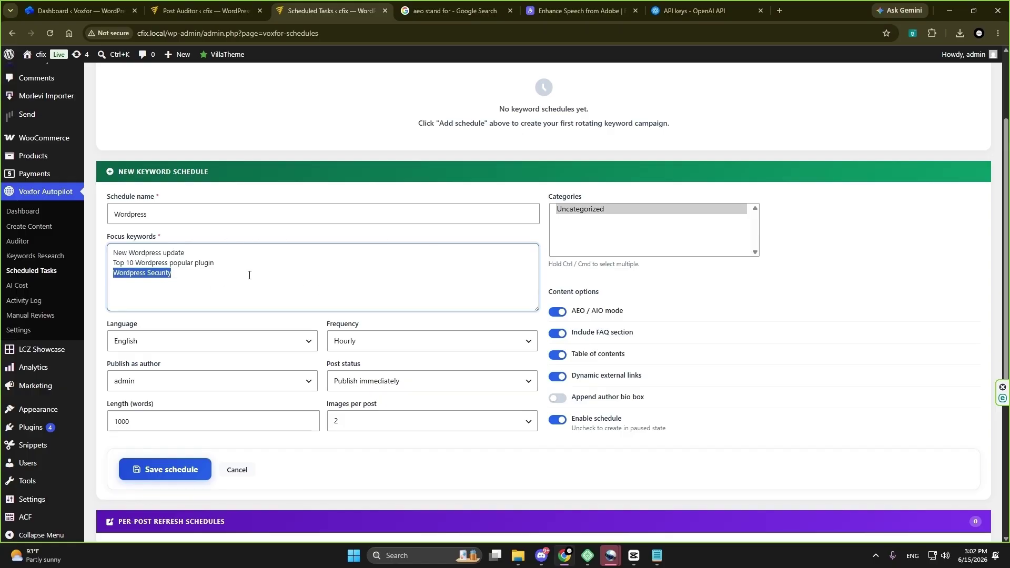
Save the keyword schedule and review its run details among the multi-keyword content schedules.
left_click(178, 474)
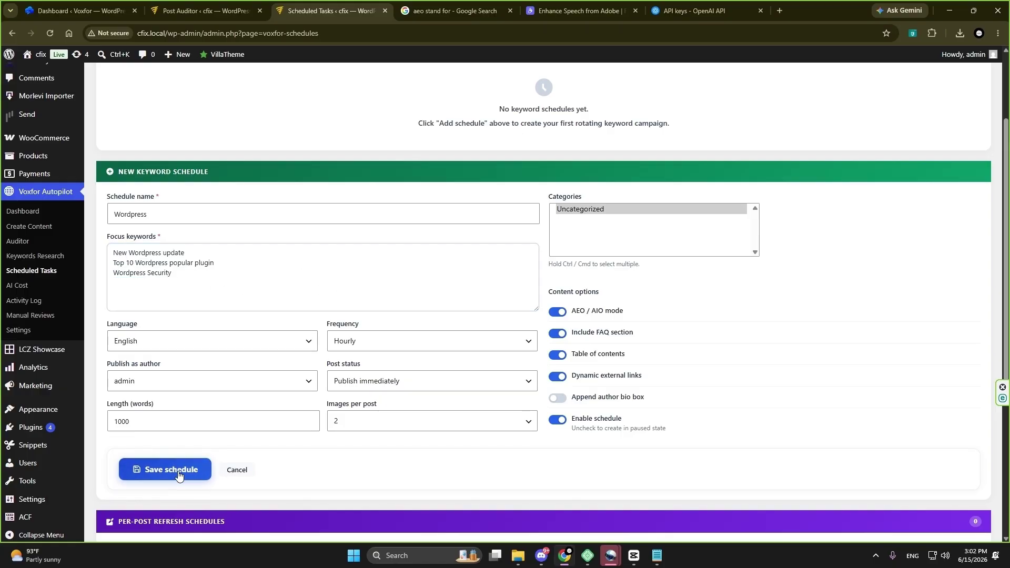
scroll(1006, 329, "down", 3)
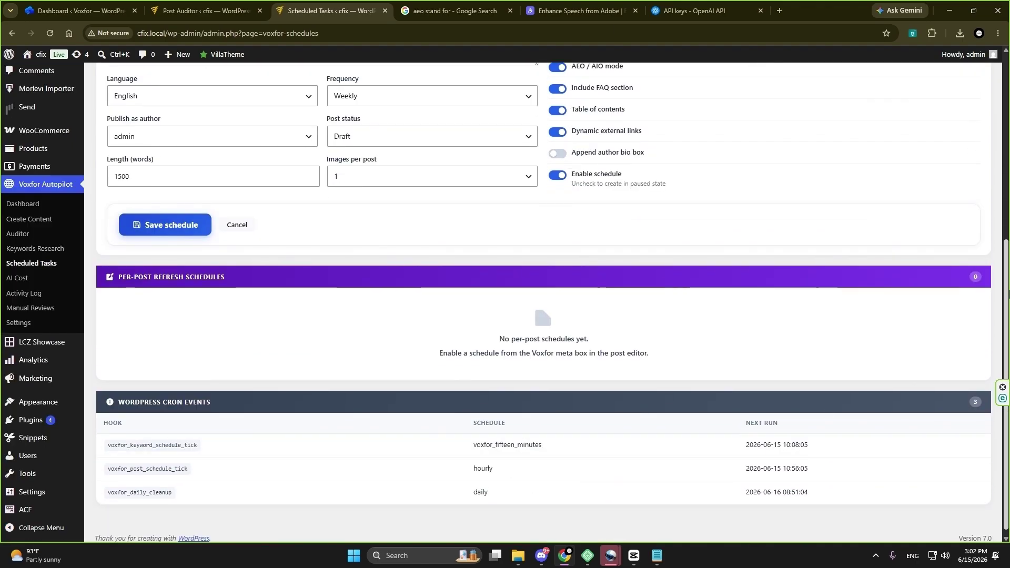
left_click_drag(1006, 292, 1006, 113)
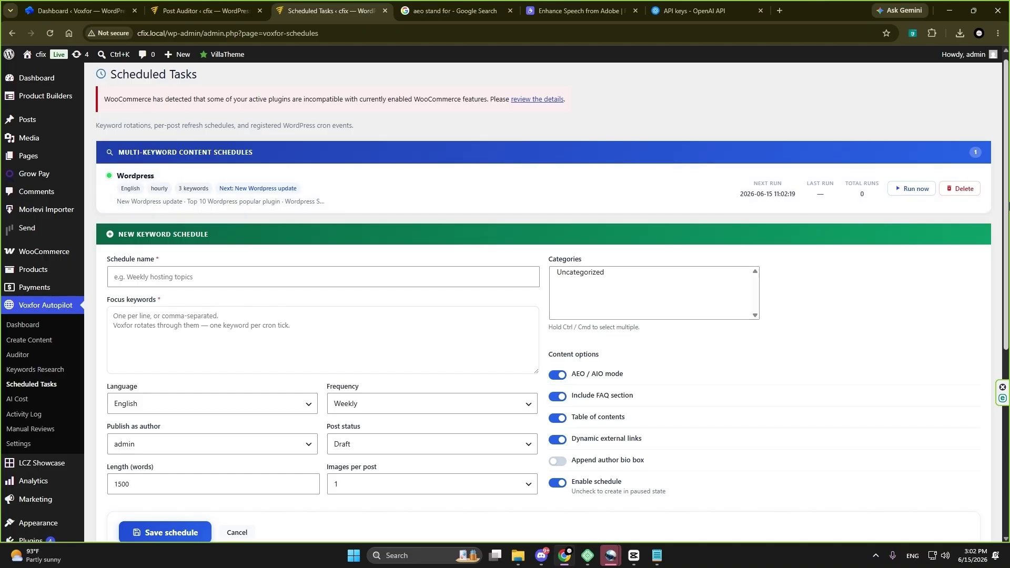
left_click_drag(1009, 206, 1009, 201)
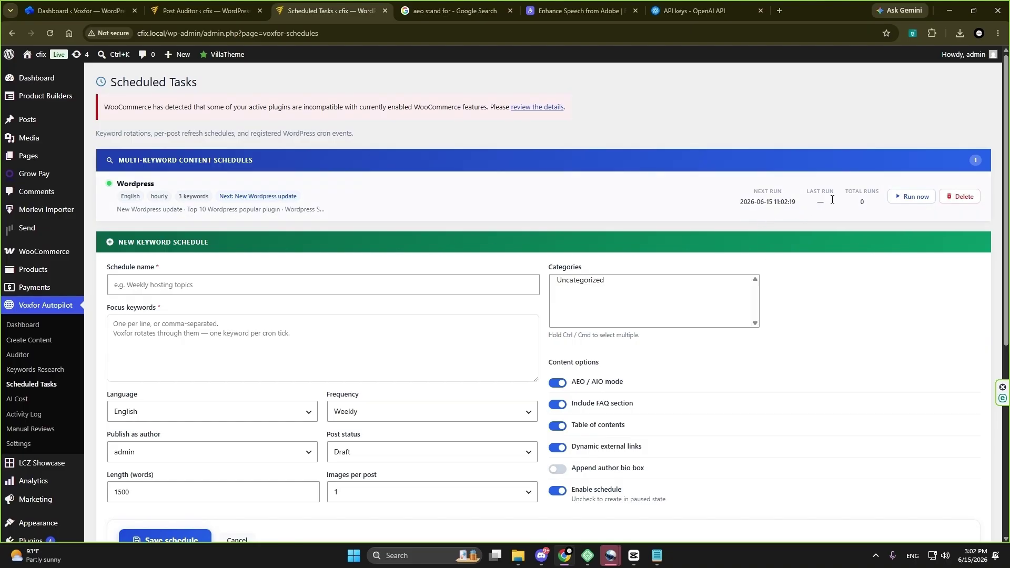
left_click_drag(845, 192, 882, 194)
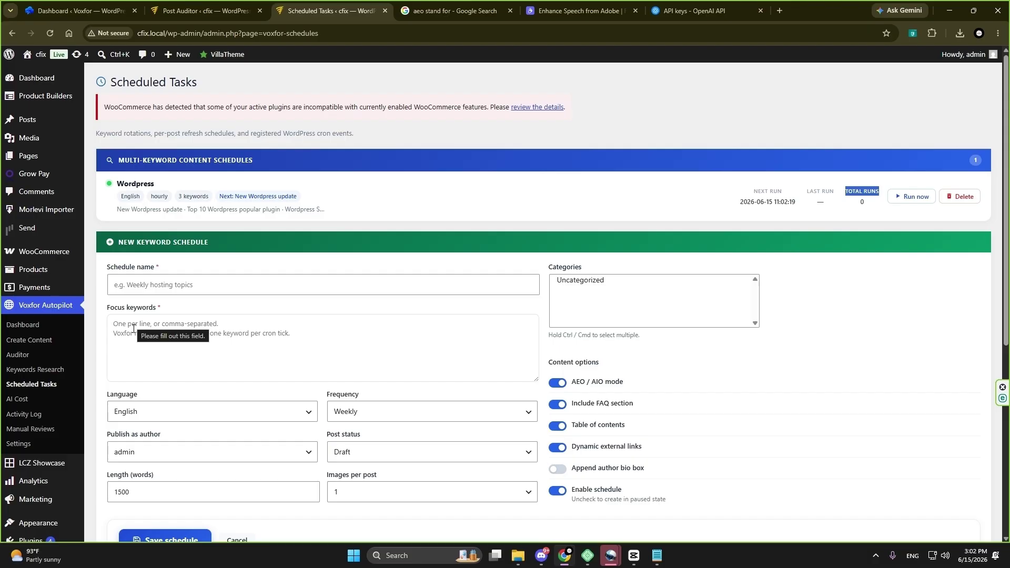
left_click(847, 192)
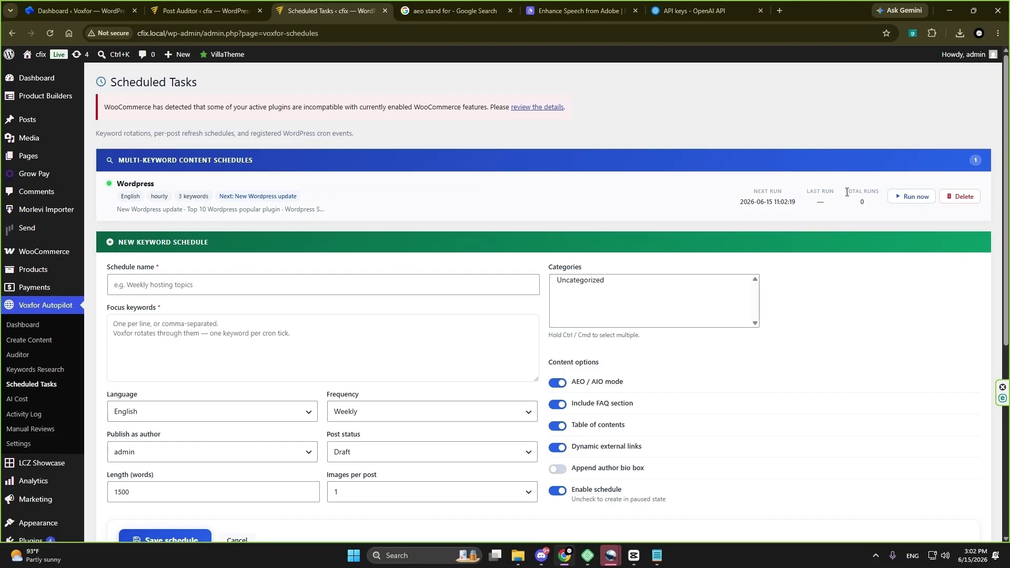
left_click_drag(847, 192, 880, 193)
left_click(349, 367)
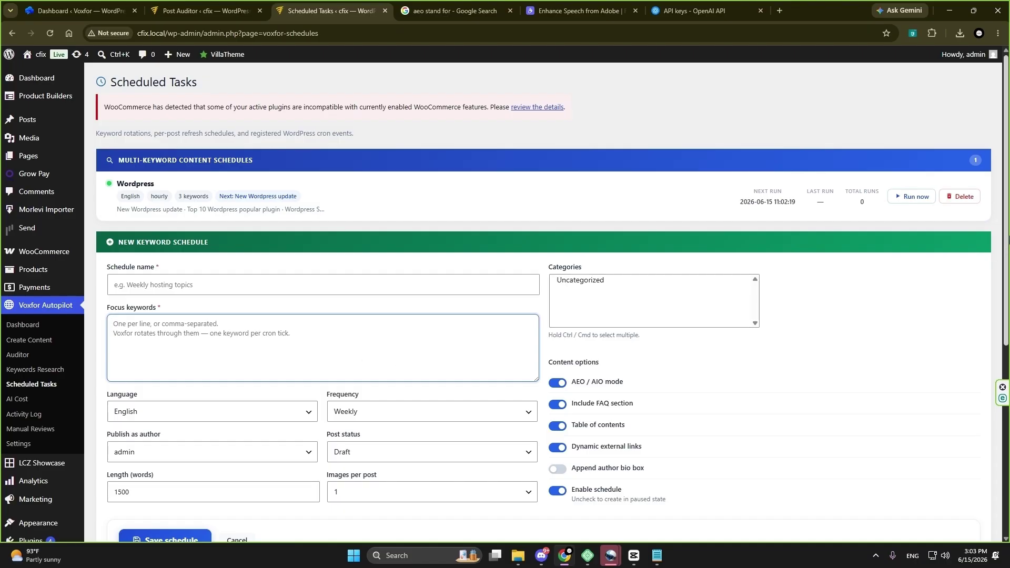
left_click_drag(1003, 250, 1003, 271)
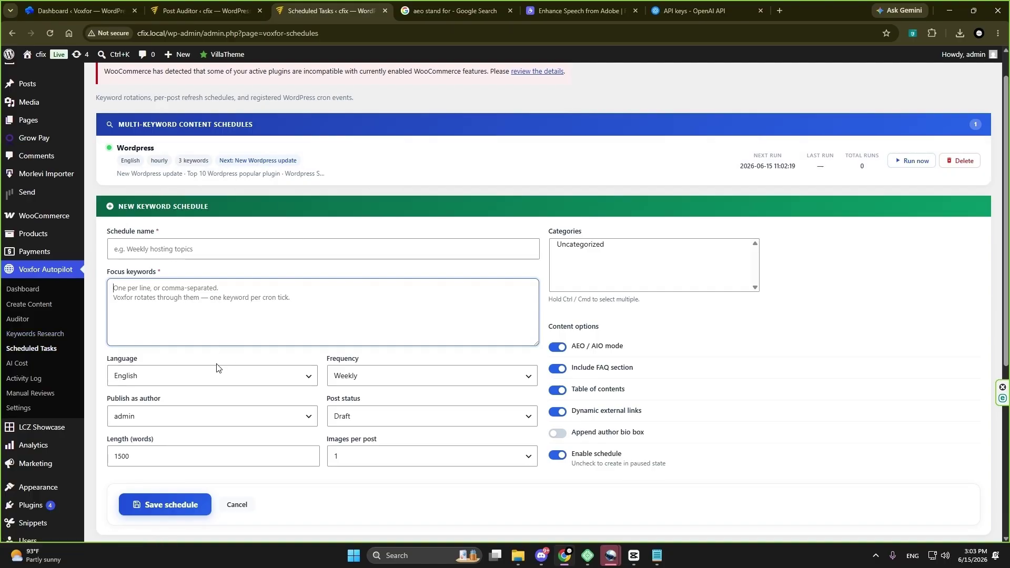
Review the automation activity log, reading the descriptions of the created and completed keyword expansion jobs and the error entries.
left_click(11, 381)
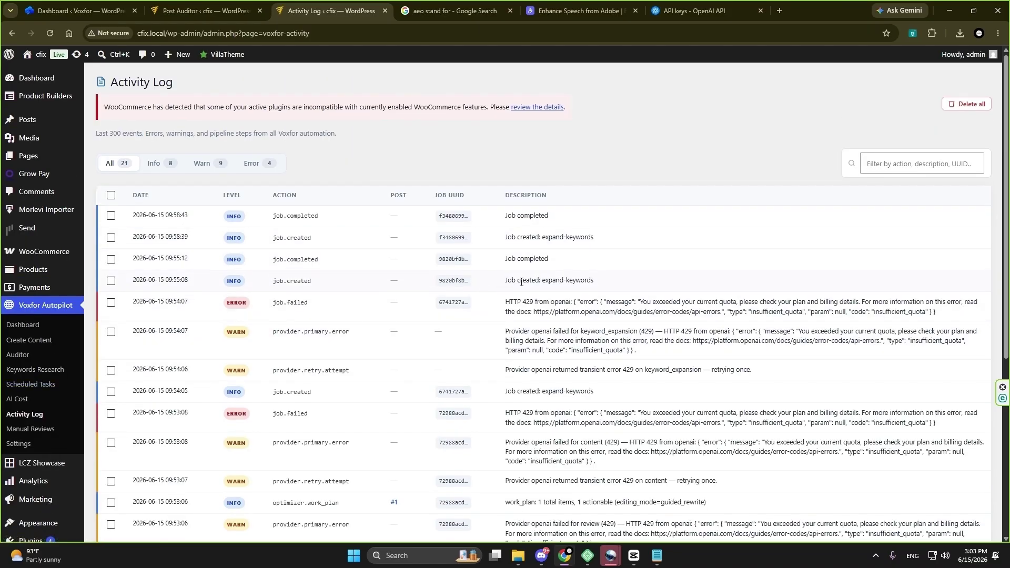
left_click_drag(600, 286, 501, 287)
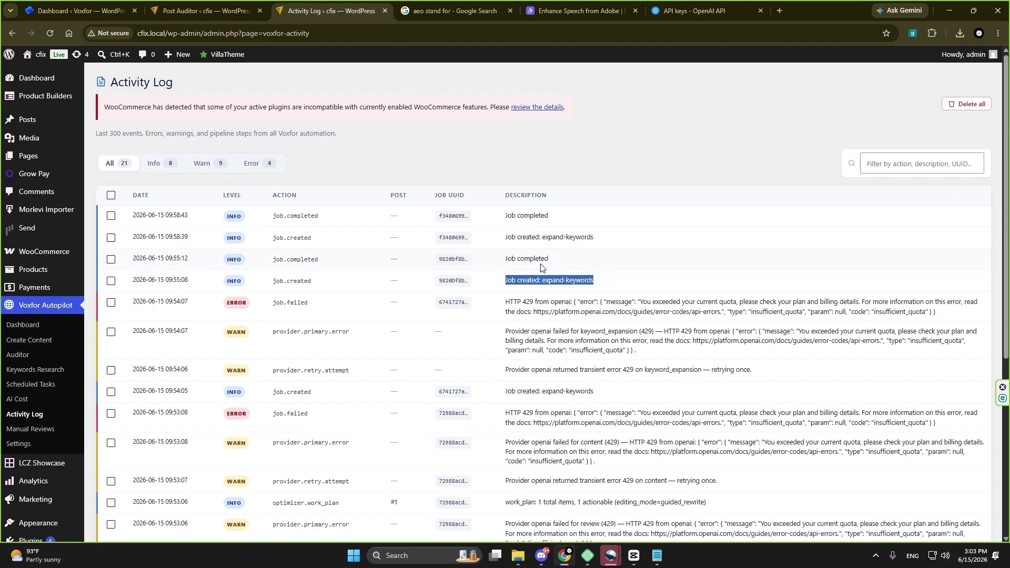
left_click_drag(557, 261, 499, 264)
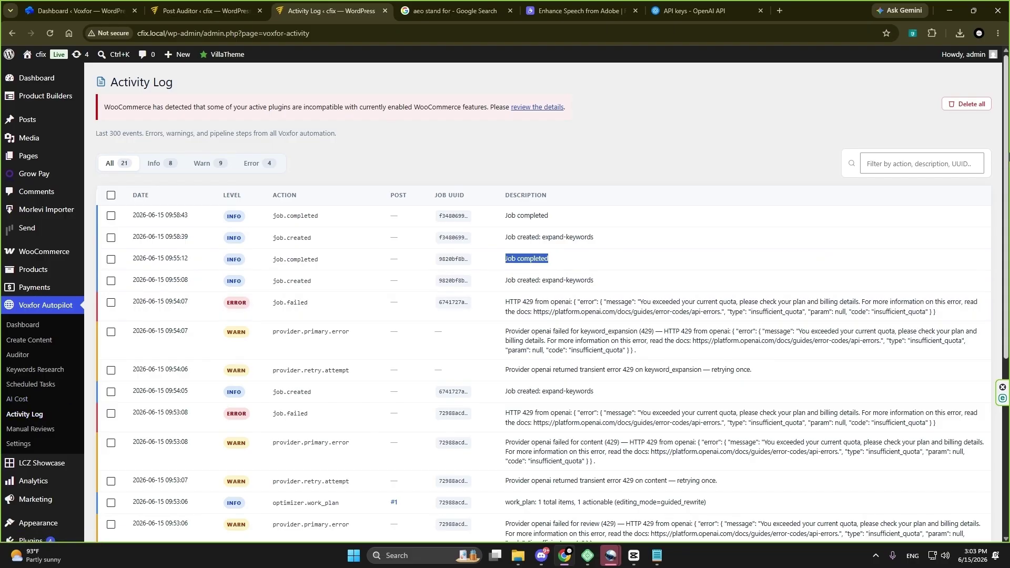
left_click_drag(1007, 152, 1009, 166)
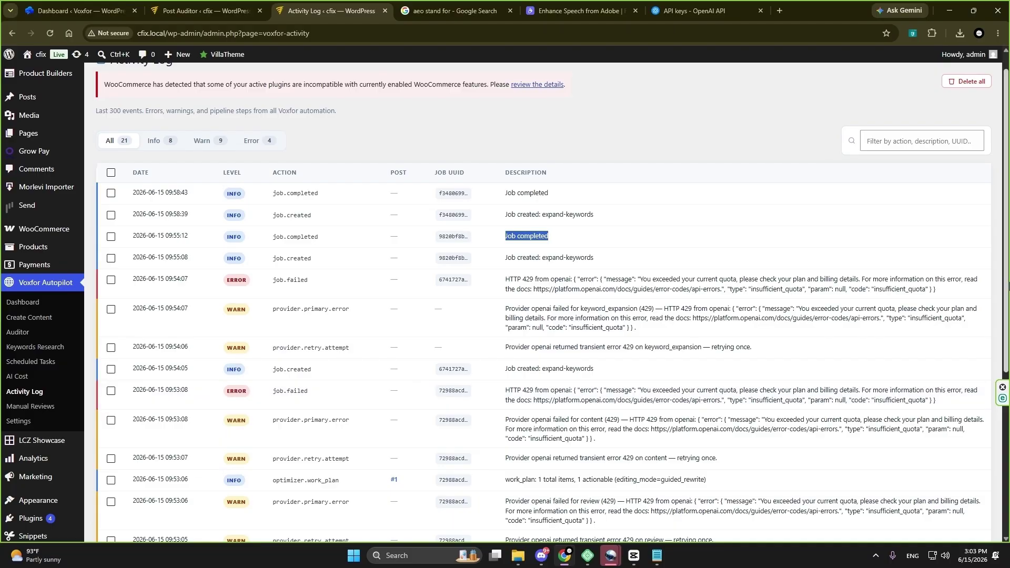
scroll(36, 367, "down", 1)
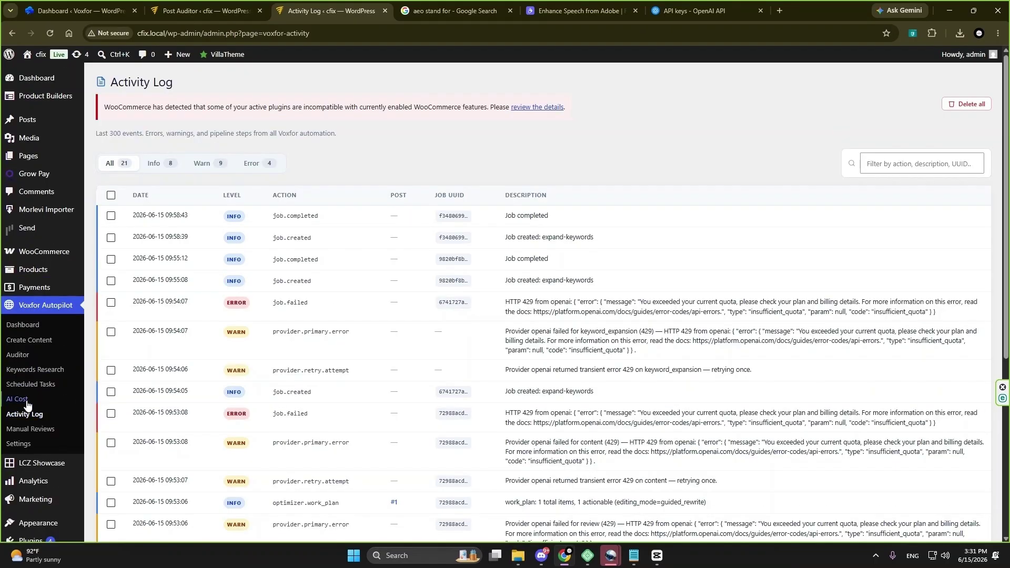
Review the AI cost dashboard's spending, budget and provider breakdowns, and check the manual reviews queue.
left_click(25, 400)
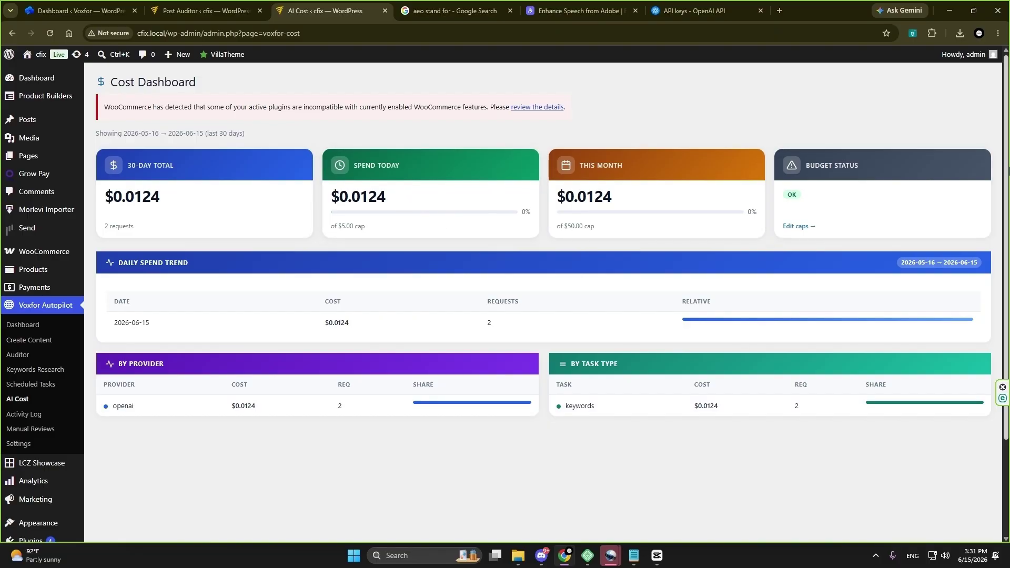
left_click_drag(1004, 184, 1007, 208)
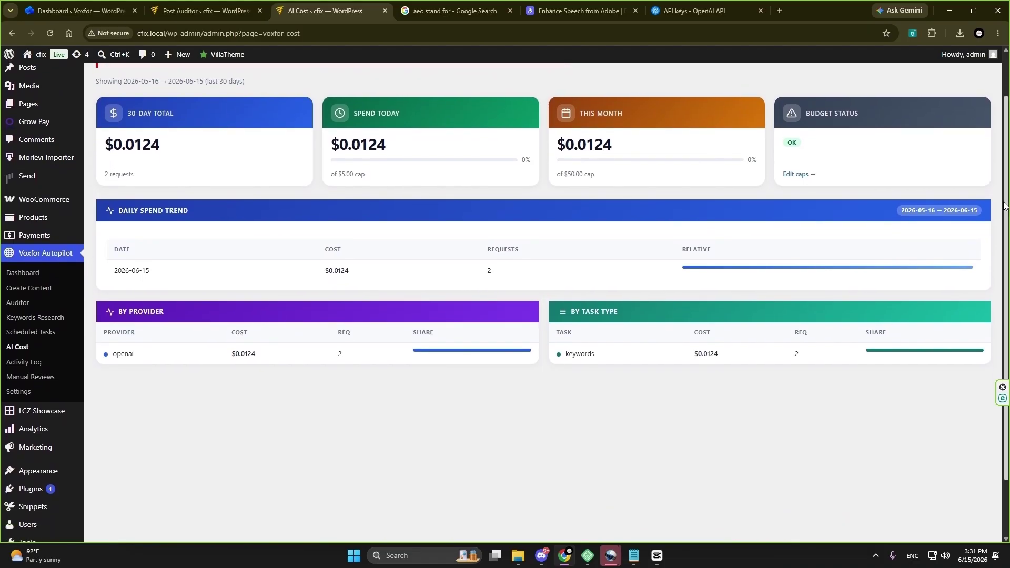
left_click(19, 392)
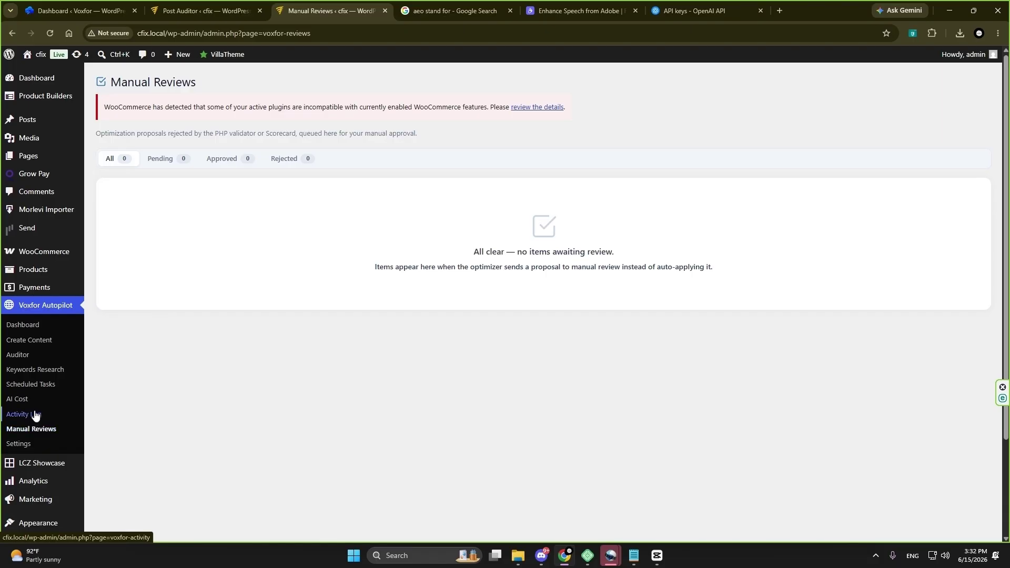
Search the content auditor for "hello", select the "Hello world!" post and analyse it.
left_click(25, 362)
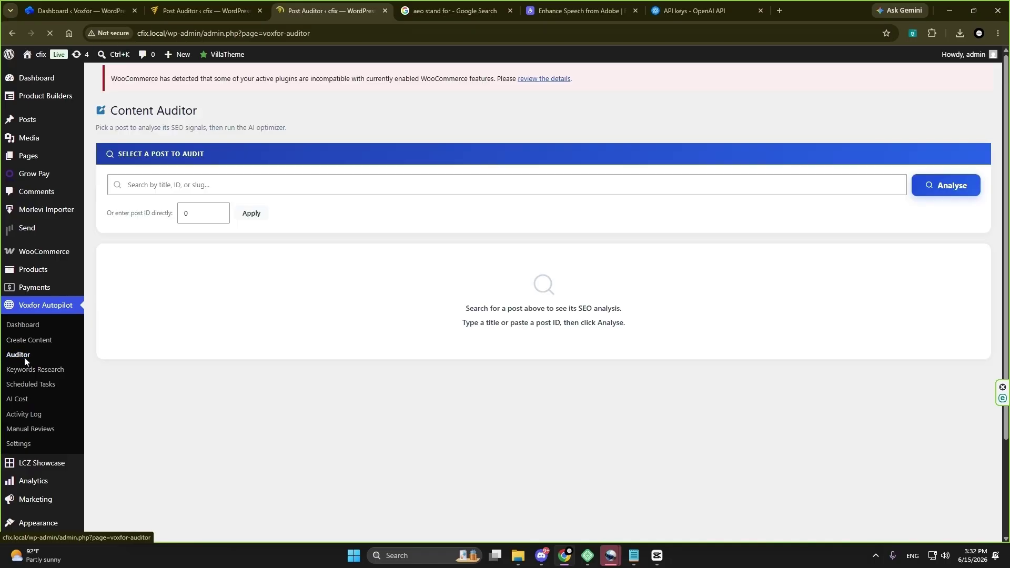
left_click(254, 191)
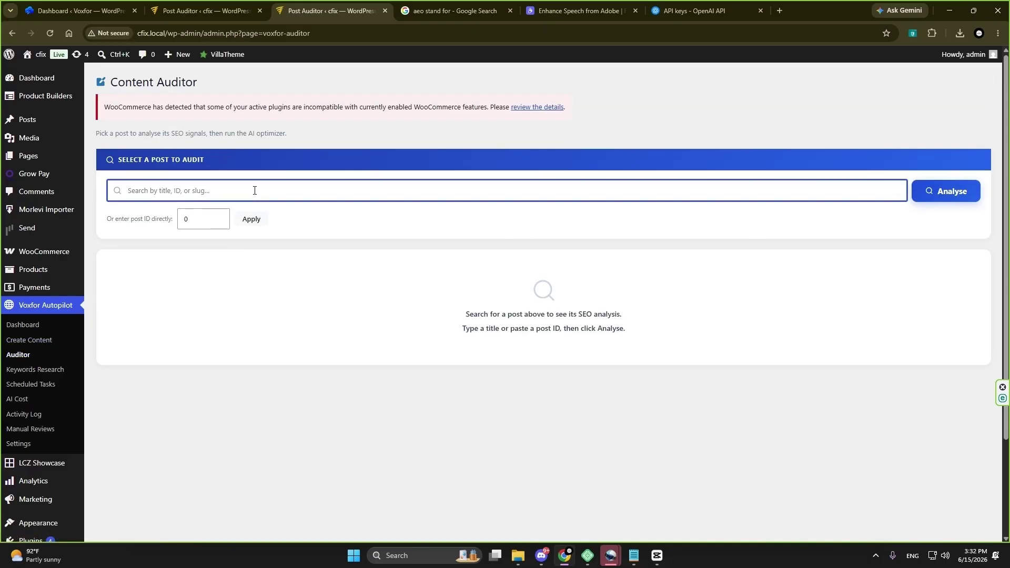
type("hell")
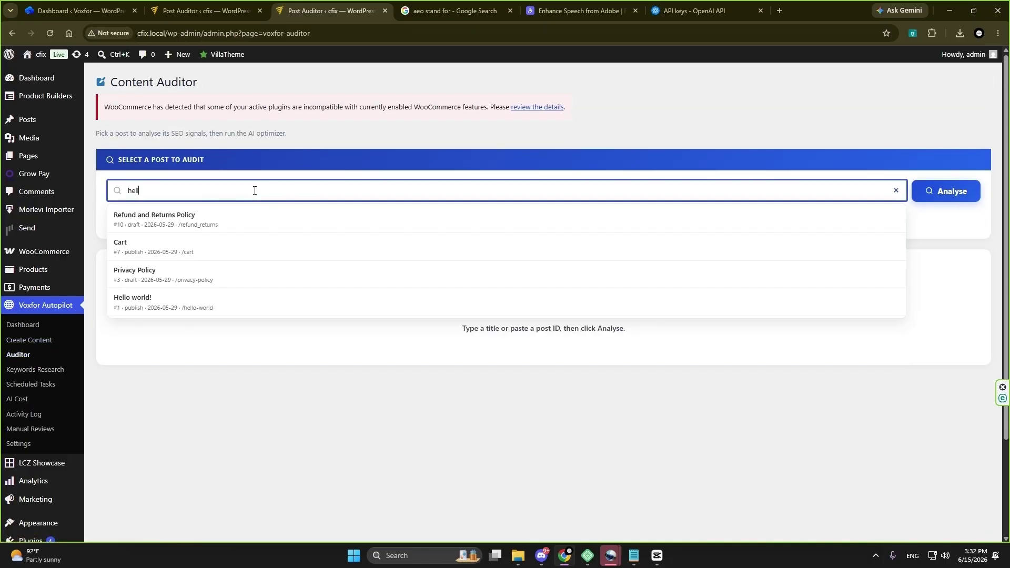
type("o")
left_click(237, 213)
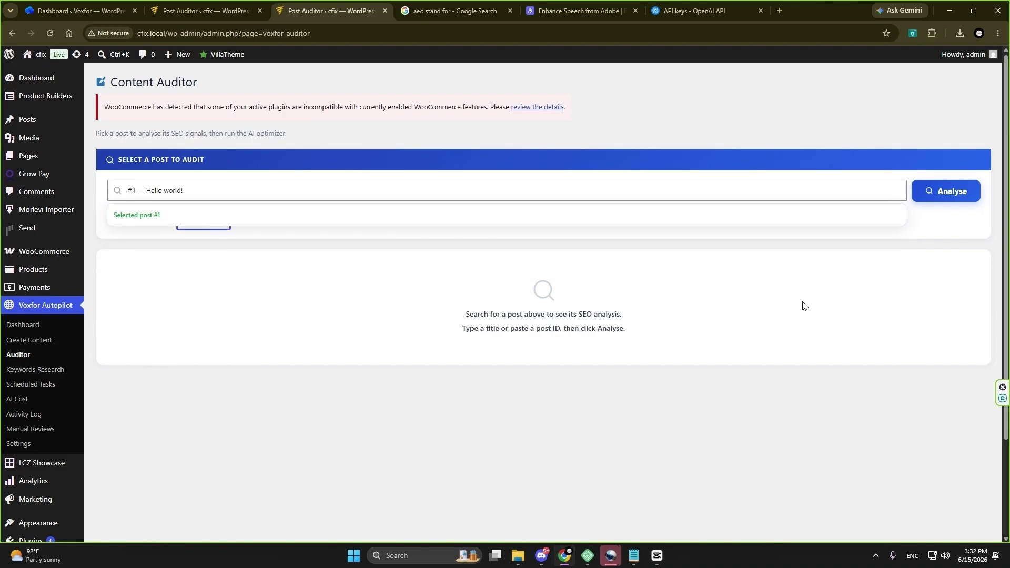
left_click(943, 192)
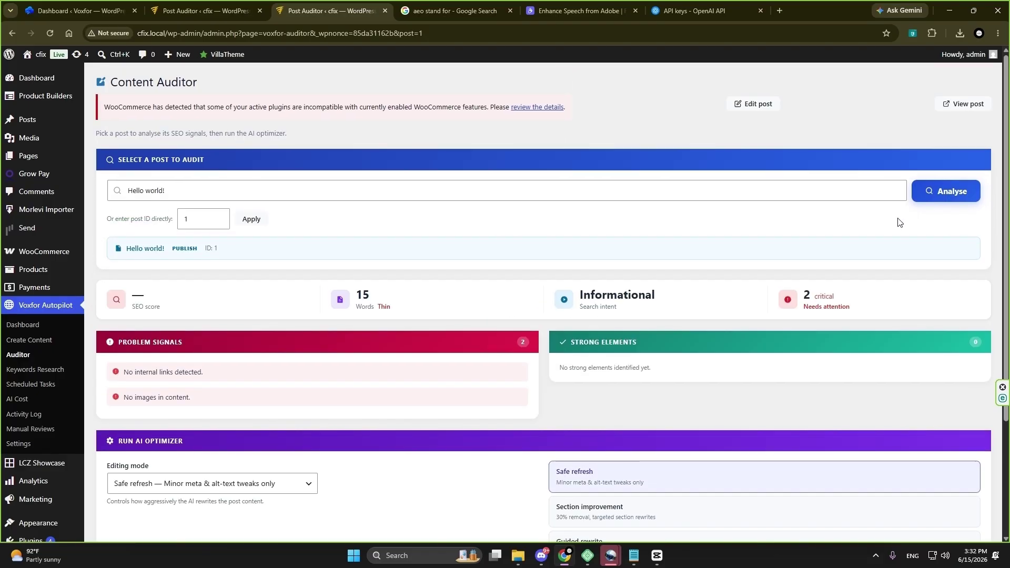
Run the AI optimizer on the "Hello world!" post using the Guided rewrite editing mode.
scroll(255, 372, "down", 3)
left_click(255, 372)
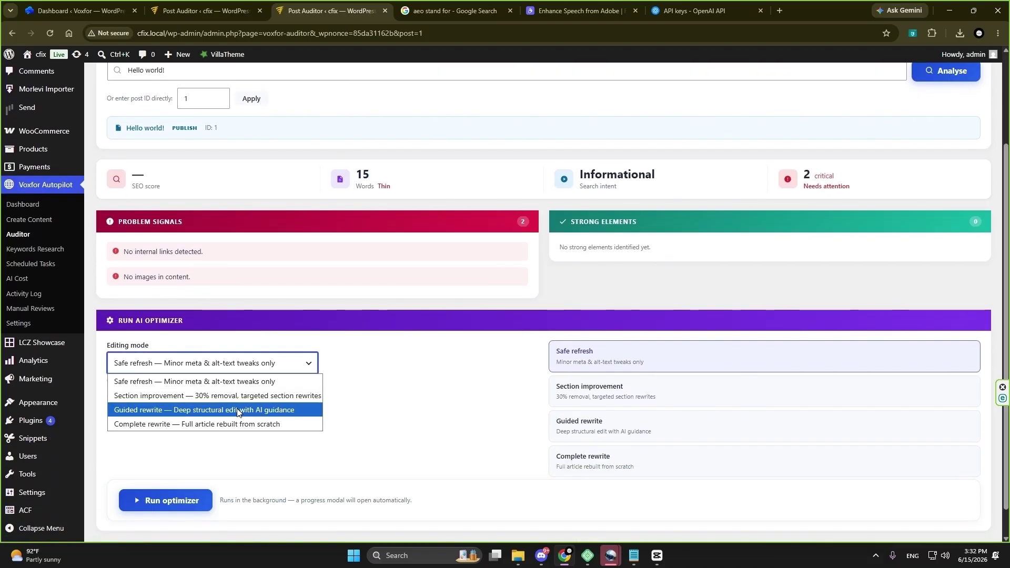
left_click(221, 408)
left_click(198, 500)
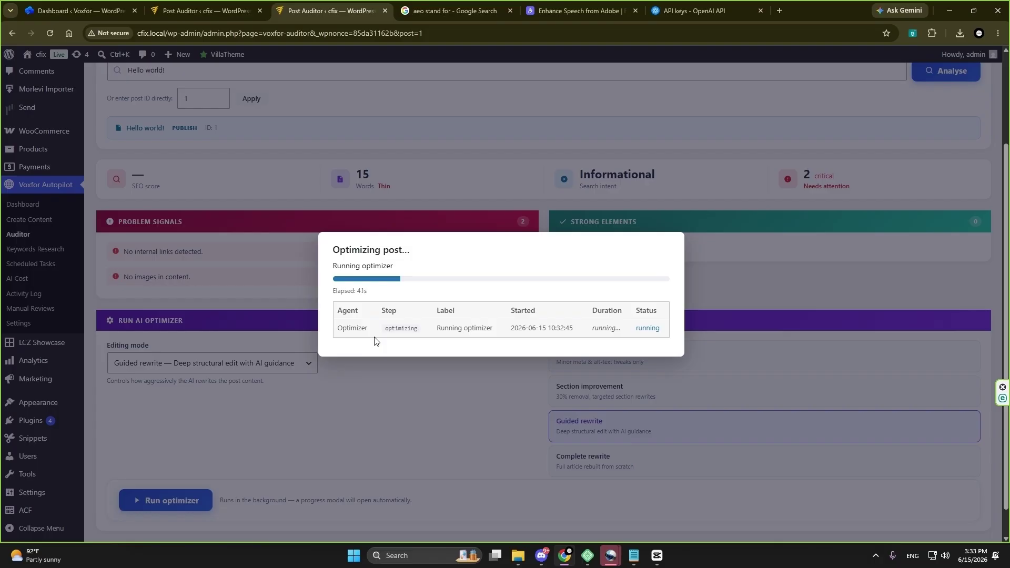
Read the AI feedback on the pending "Hello world!" proposal in the manual reviews queue.
left_click(31, 309)
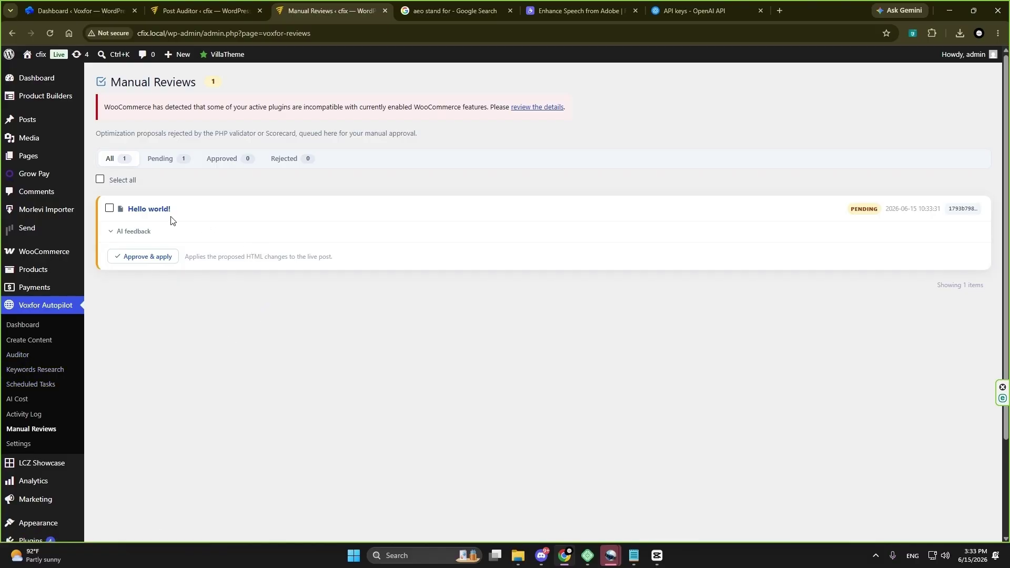
left_click(113, 233)
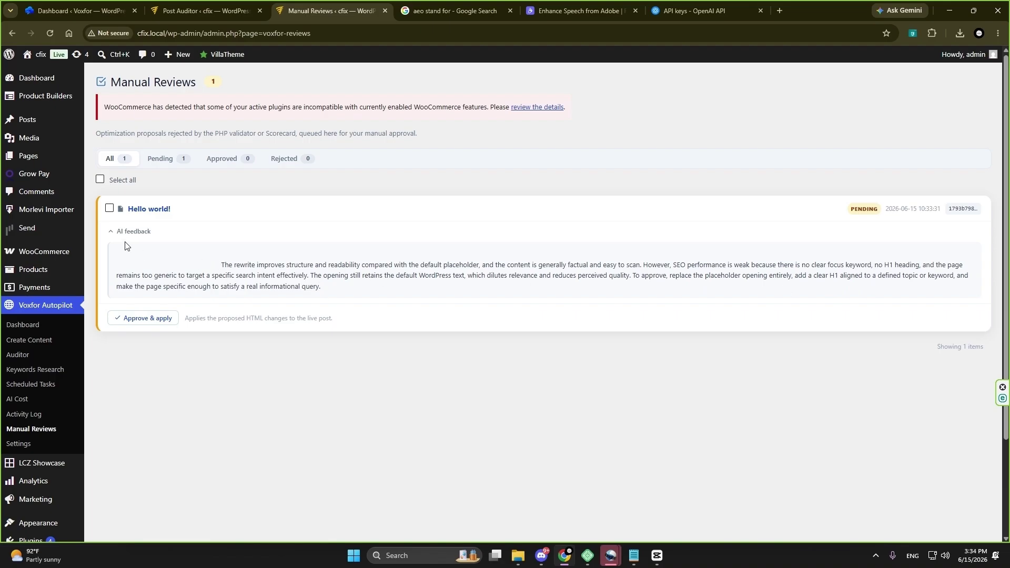
left_click_drag(221, 265, 327, 286)
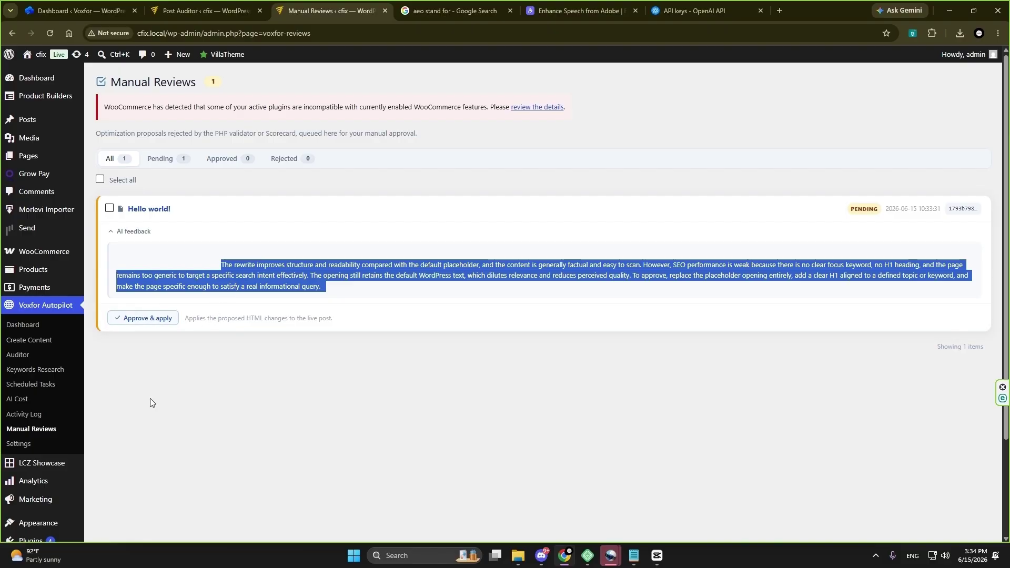
Look over the AI providers in the plugin's API key settings and open the task routing settings.
left_click(28, 444)
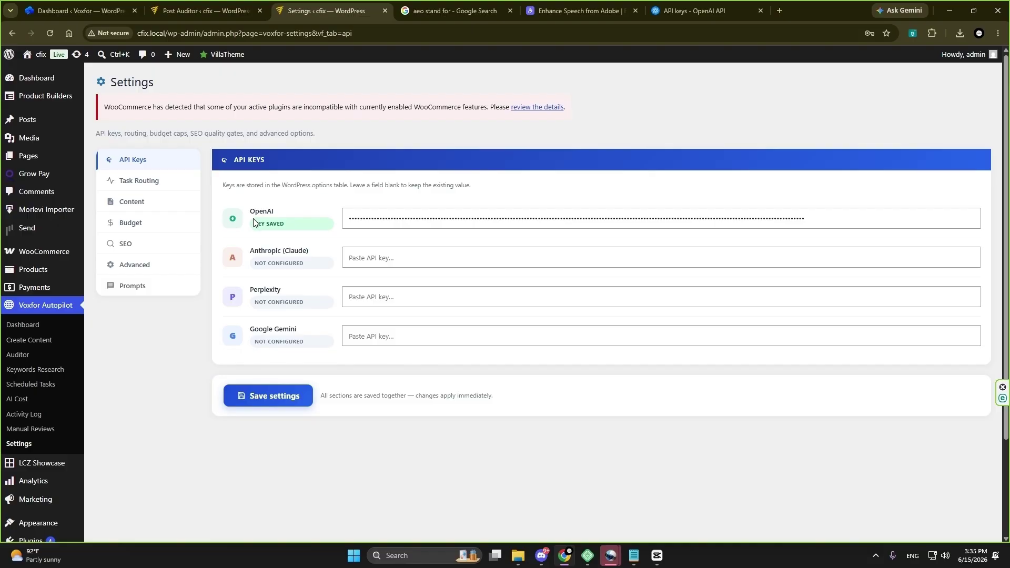
left_click_drag(255, 251, 264, 251)
left_click(162, 184)
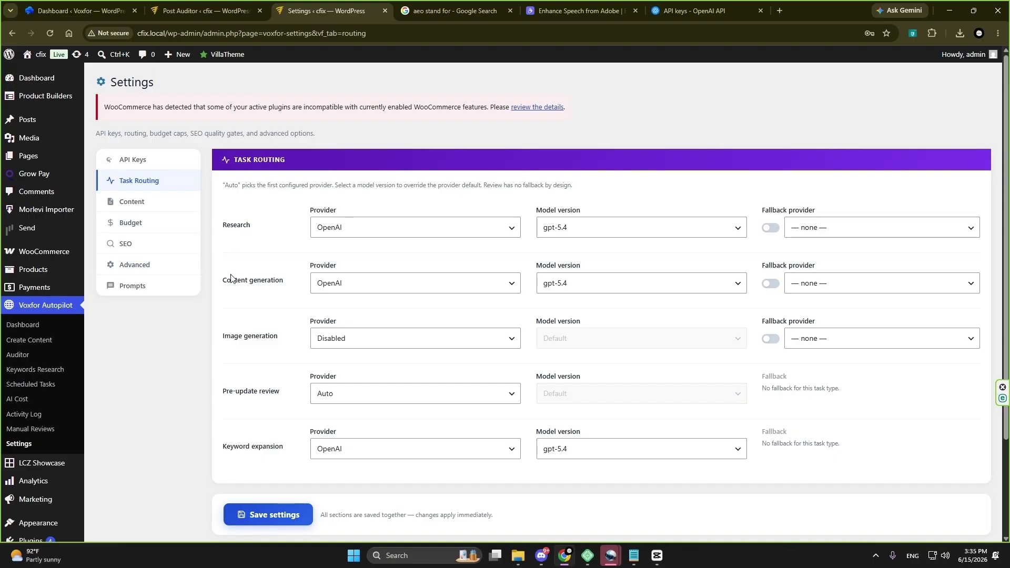
Try Google Gemini for content generation, then route that task to Perplexity with the sonar model.
left_click(387, 289)
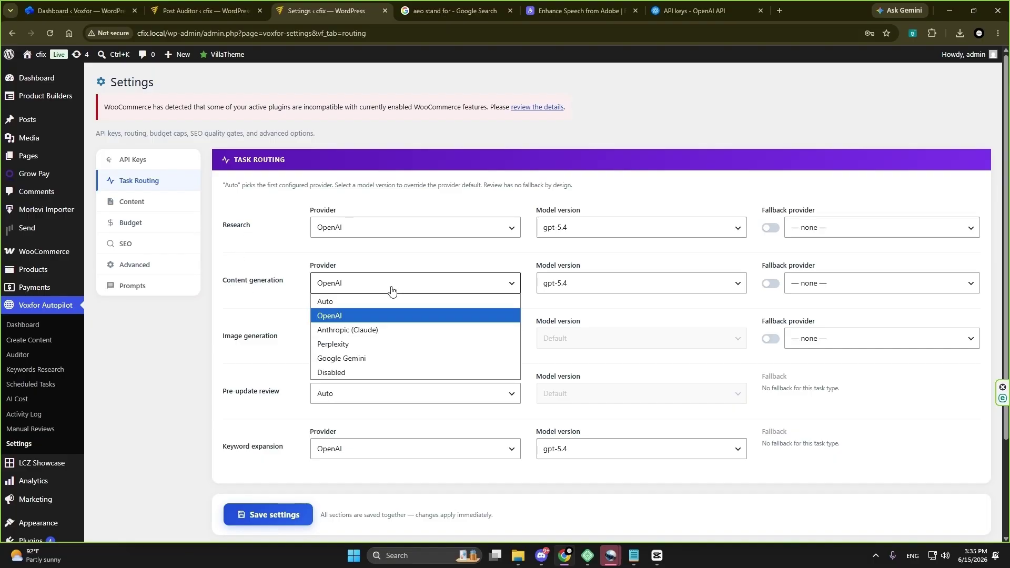
left_click(363, 358)
left_click(368, 287)
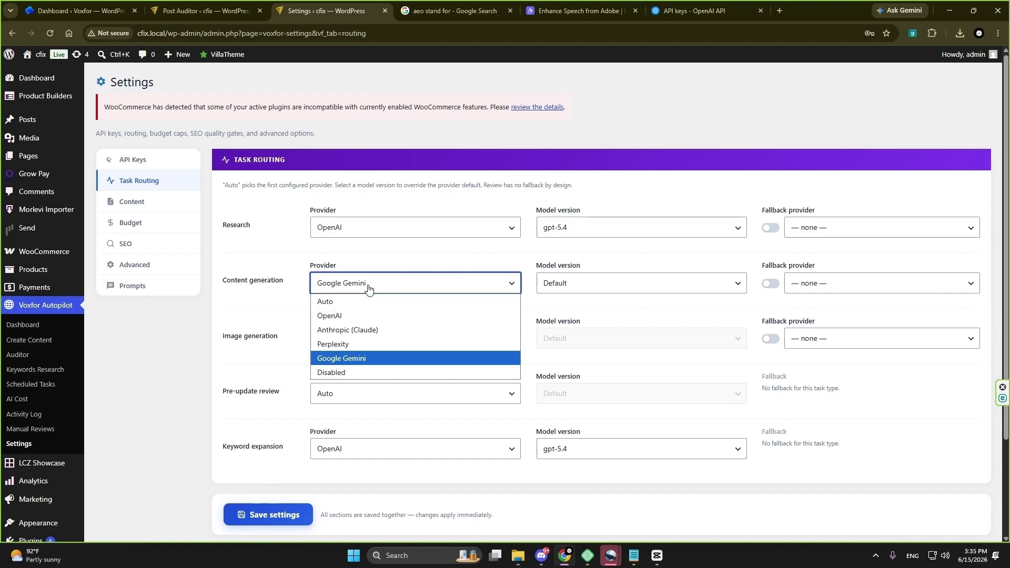
left_click(361, 345)
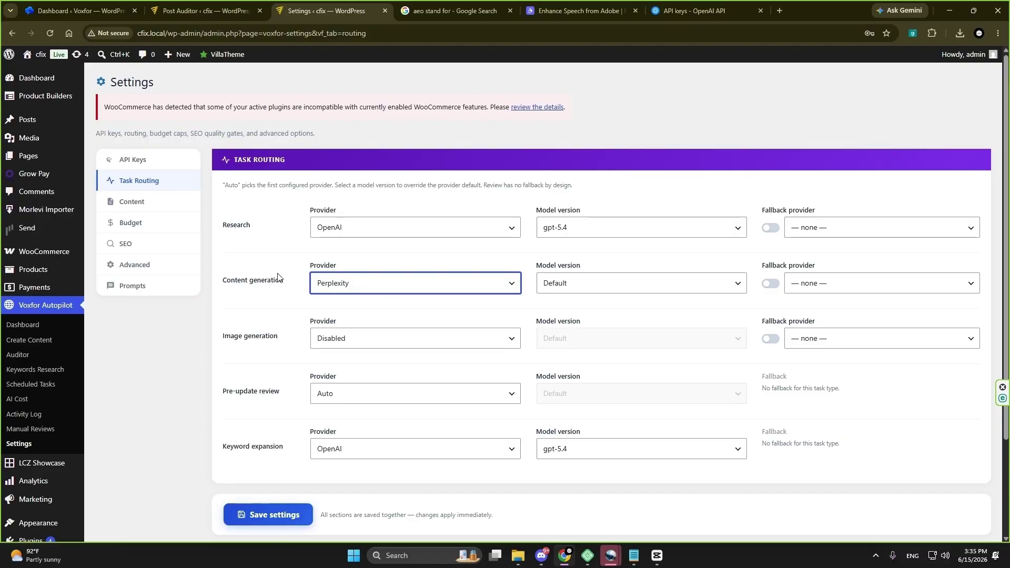
left_click(619, 287)
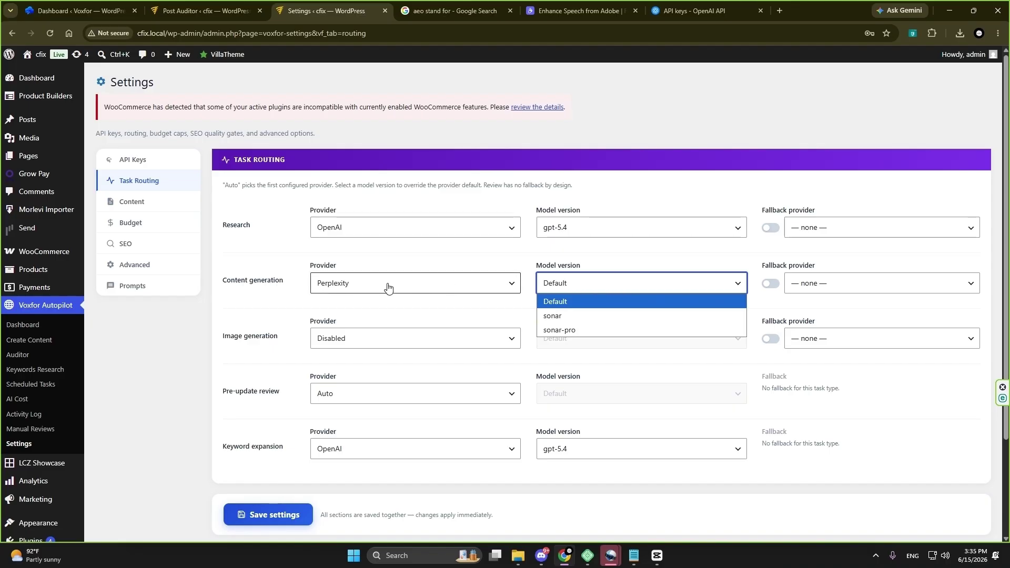
left_click(574, 315)
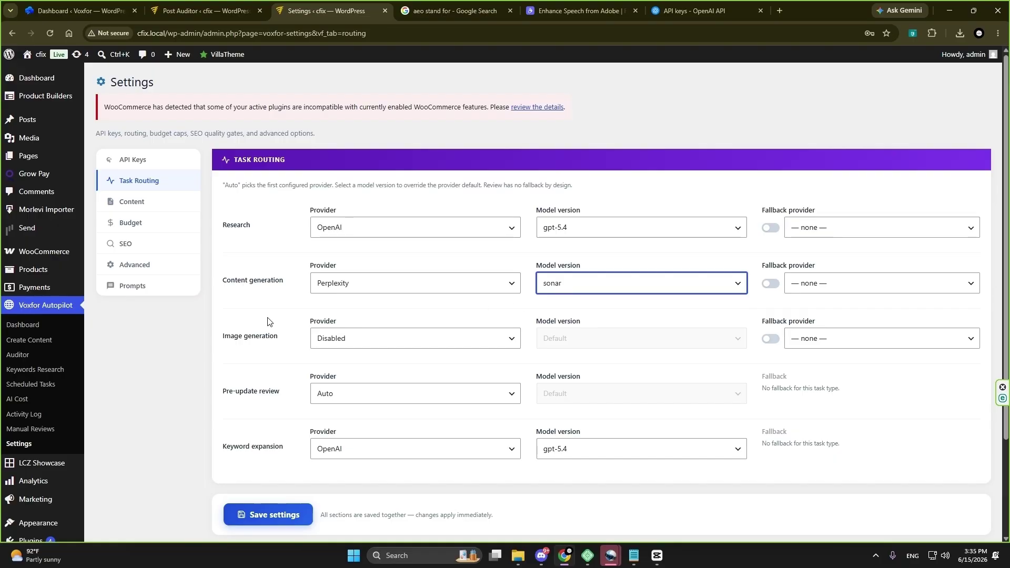
Route image generation to Google Gemini with the gemini-3-pro-image-preview model.
left_click(361, 345)
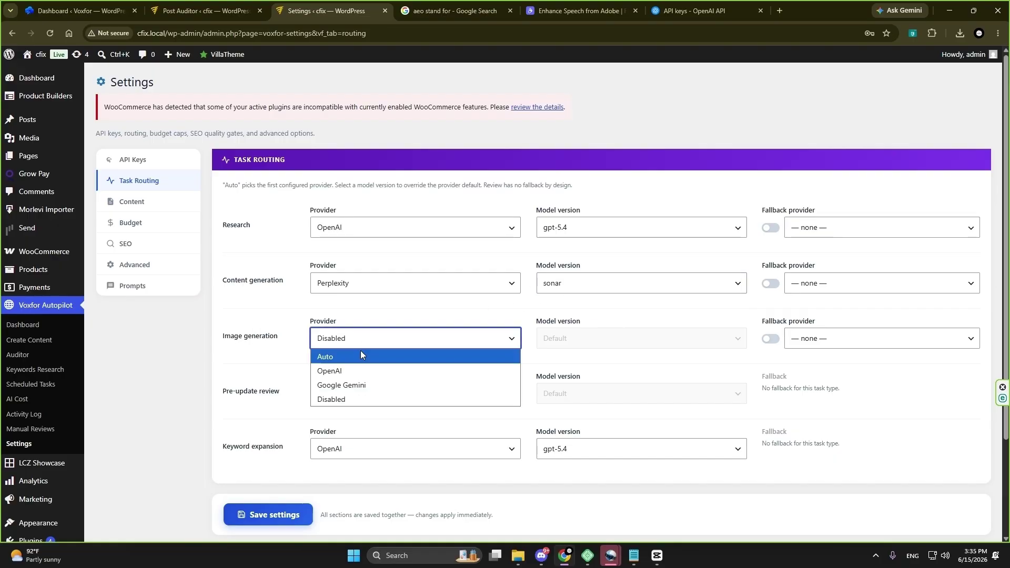
left_click(361, 382)
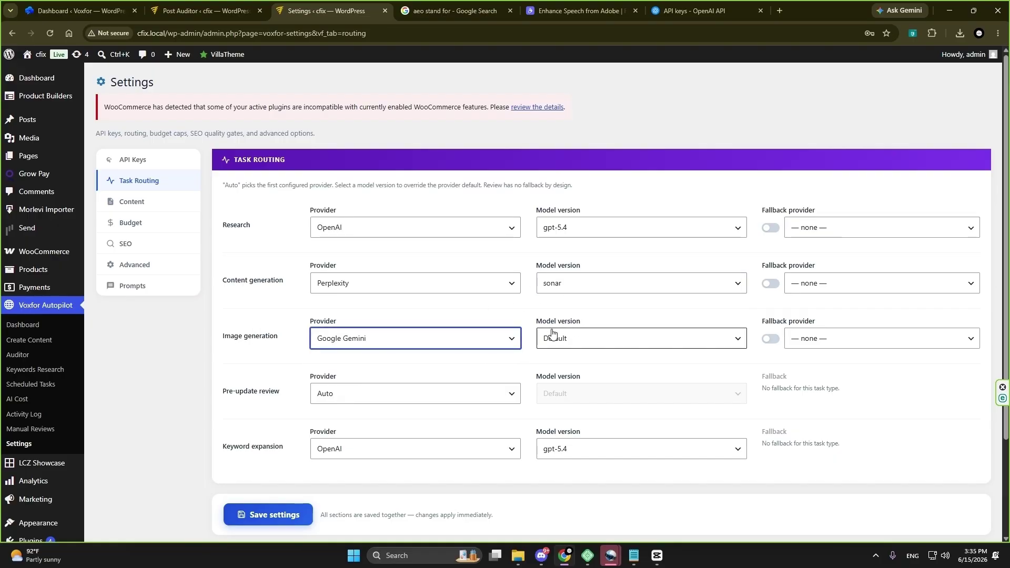
left_click(629, 344)
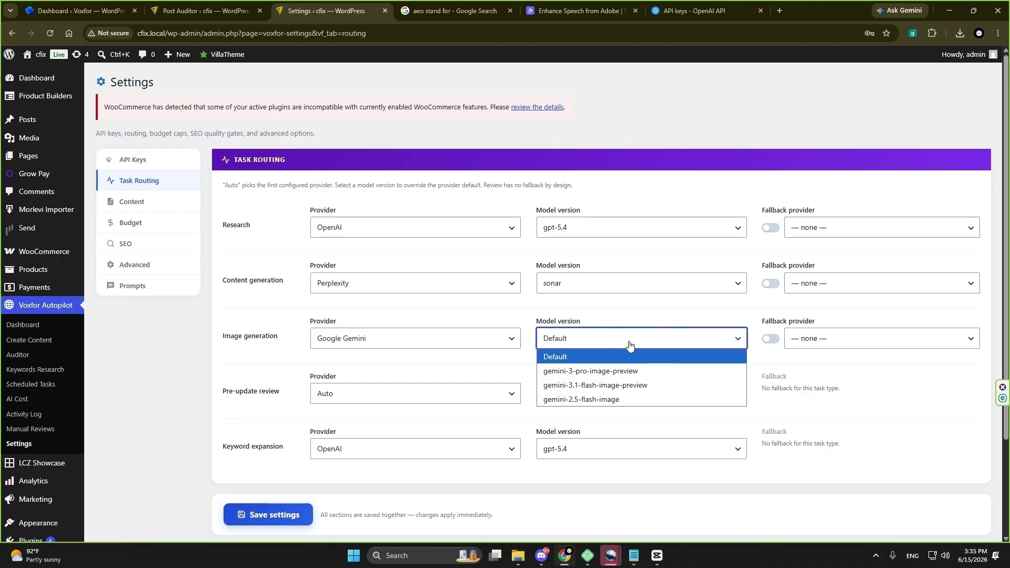
left_click(592, 371)
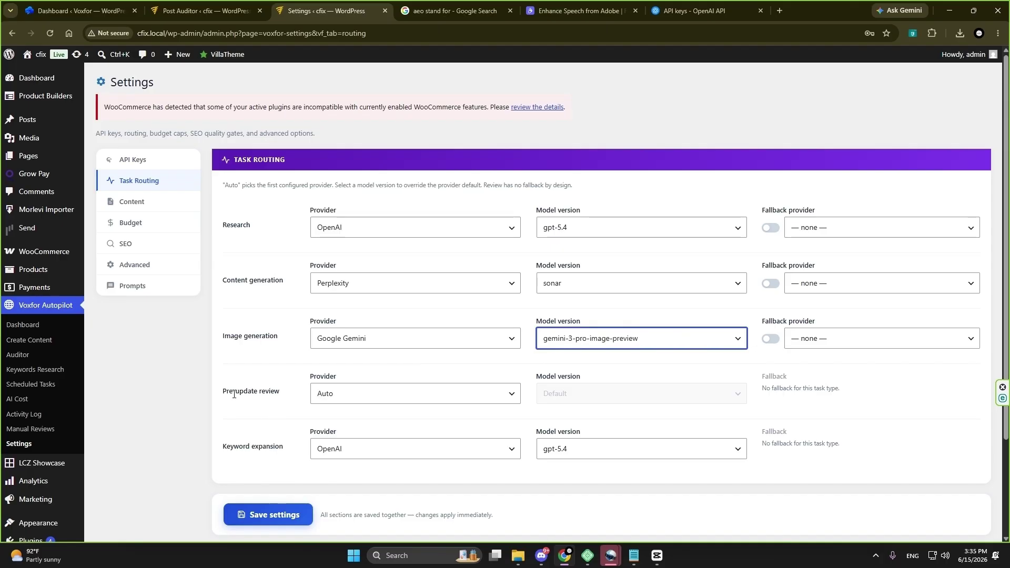
Route the pre-update review to Anthropic (Claude) with the claude-sonnet-4-6 model.
left_click(398, 395)
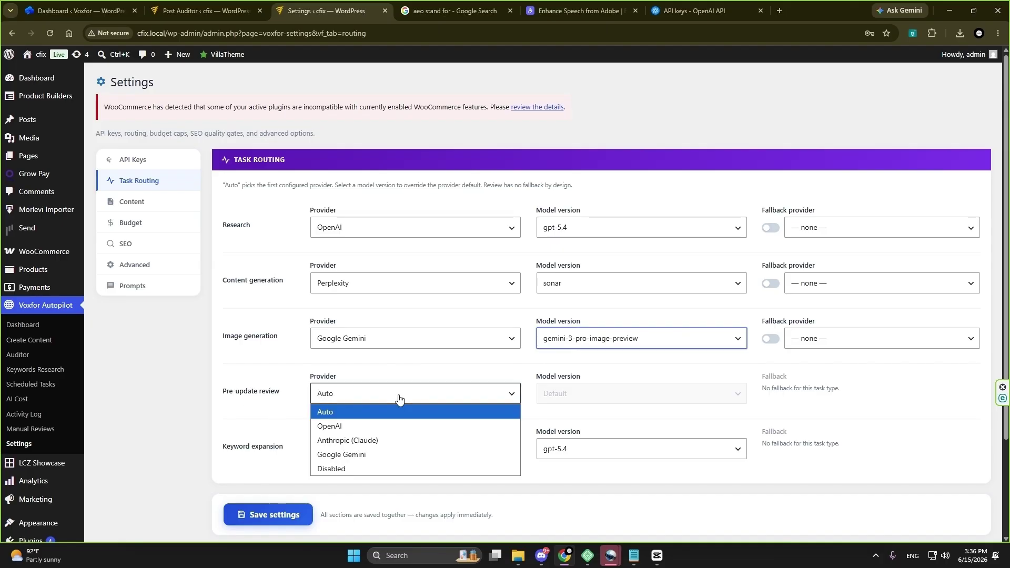
left_click(381, 441)
left_click(596, 394)
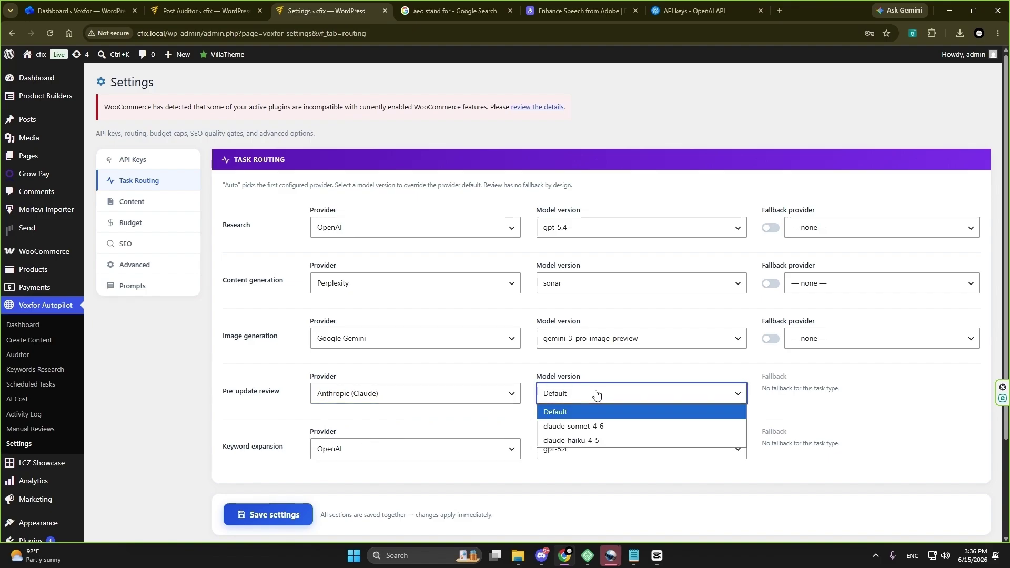
left_click(581, 422)
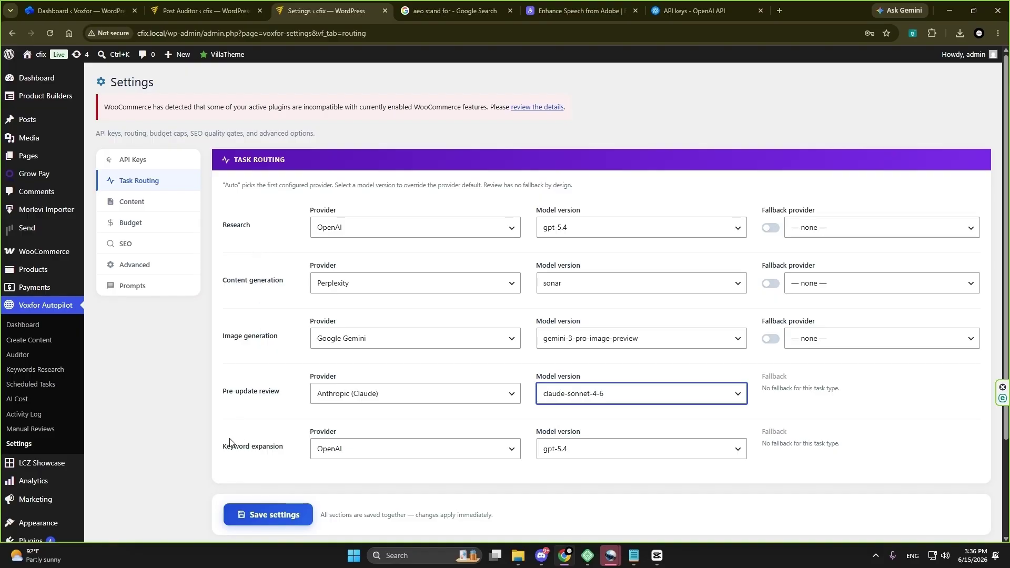
Select OpenAI as the provider for the keyword expansion task.
left_click_drag(222, 445, 308, 450)
left_click(377, 454)
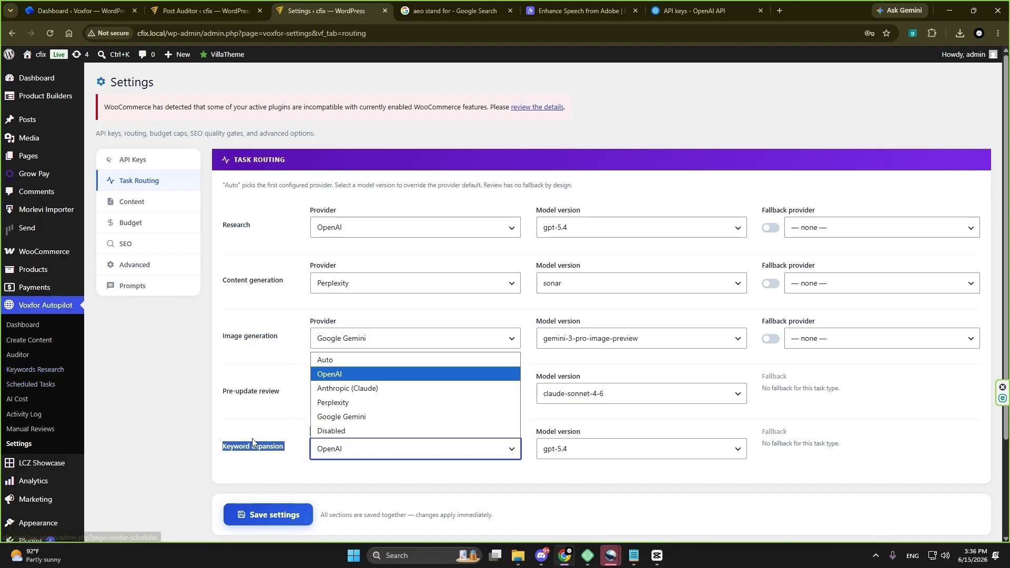
left_click(354, 375)
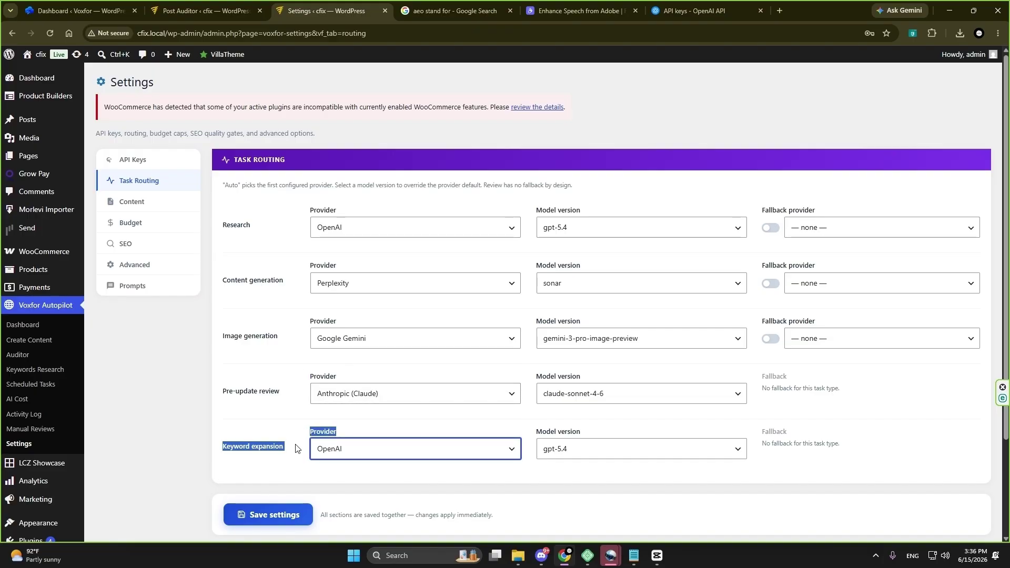
left_click(258, 456)
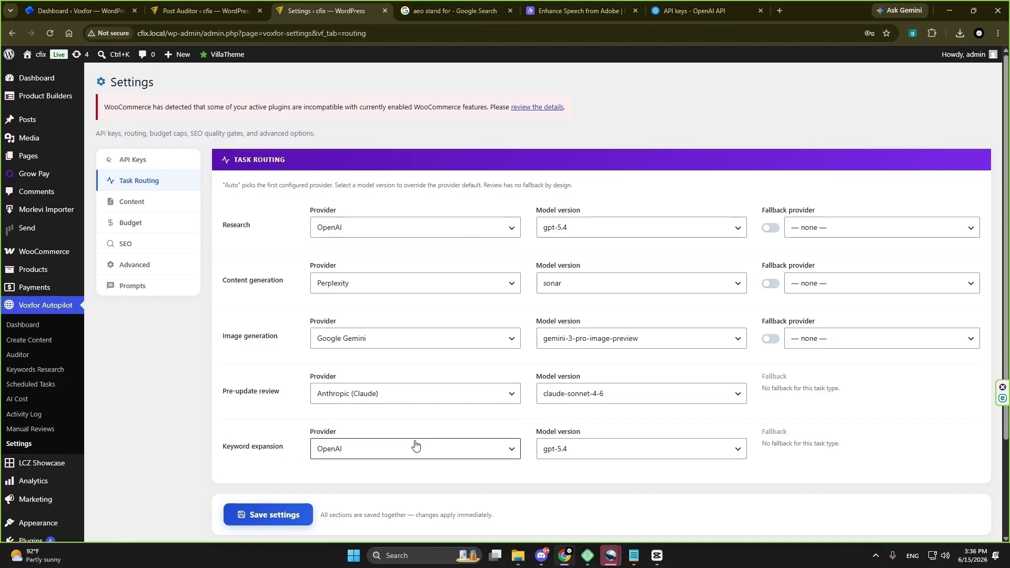
Enable the fallback for the research task and choose Anthropic (Claude) as its fallback provider.
left_click(771, 229)
left_click(805, 228)
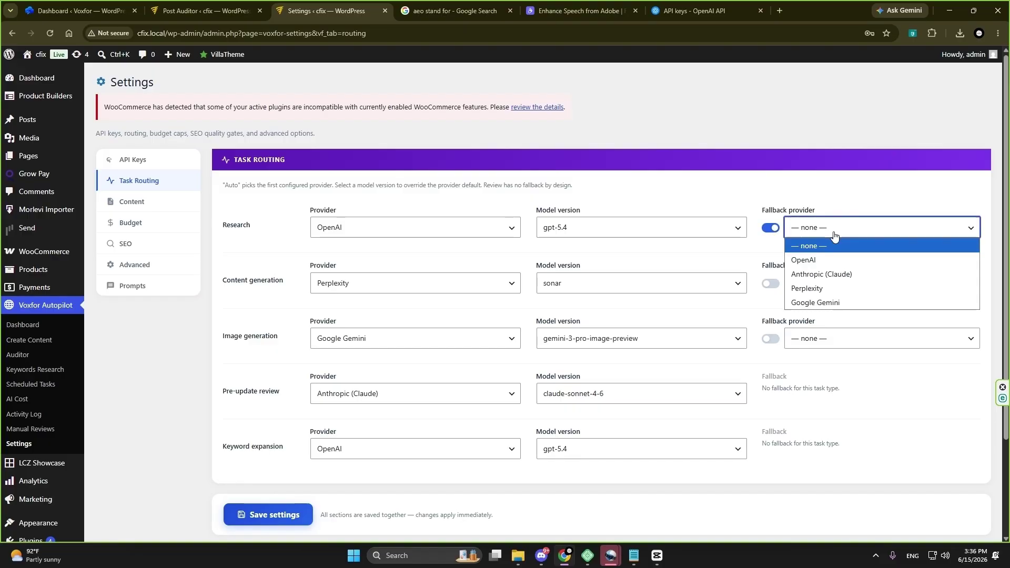
left_click(821, 271)
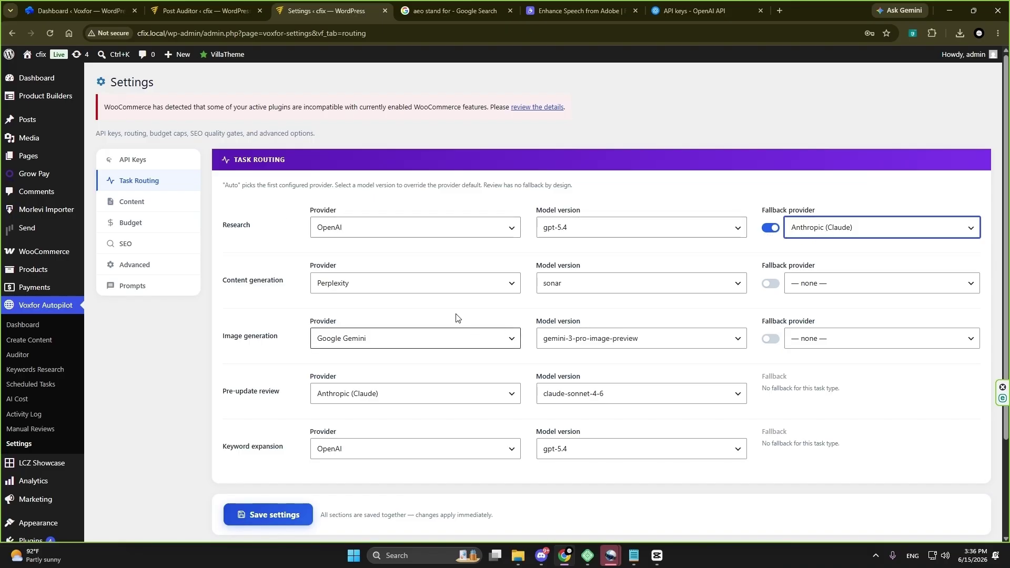
Choose Perplexity as the content generation fallback provider and OpenAI as the image generation fallback provider.
left_click(797, 294)
left_click(819, 342)
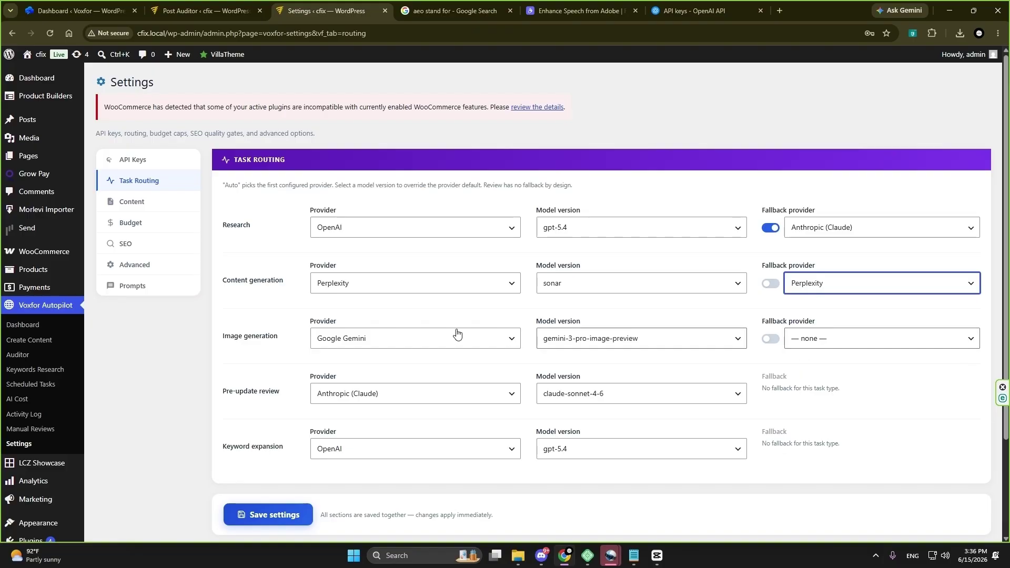
left_click(813, 343)
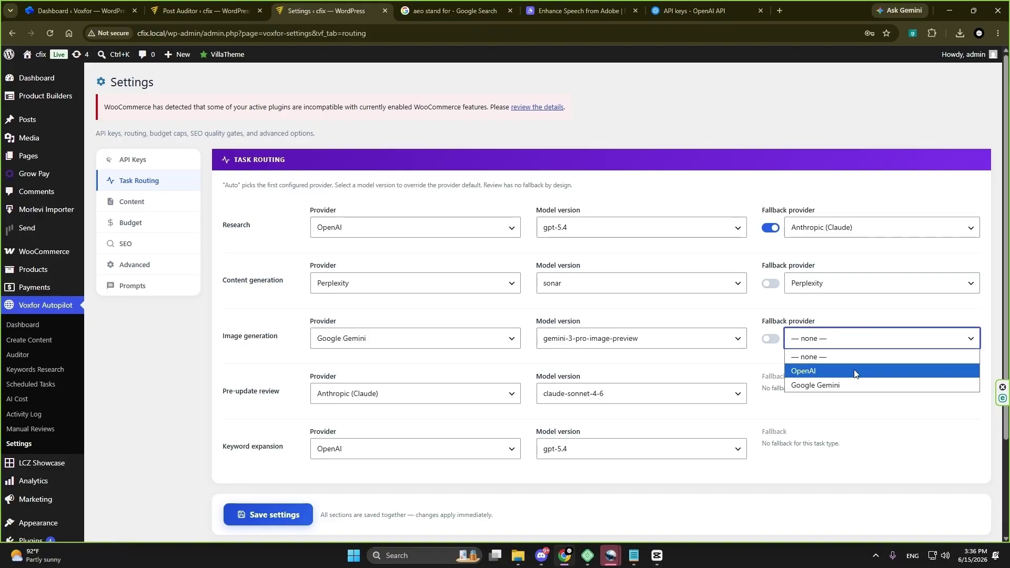
left_click(855, 373)
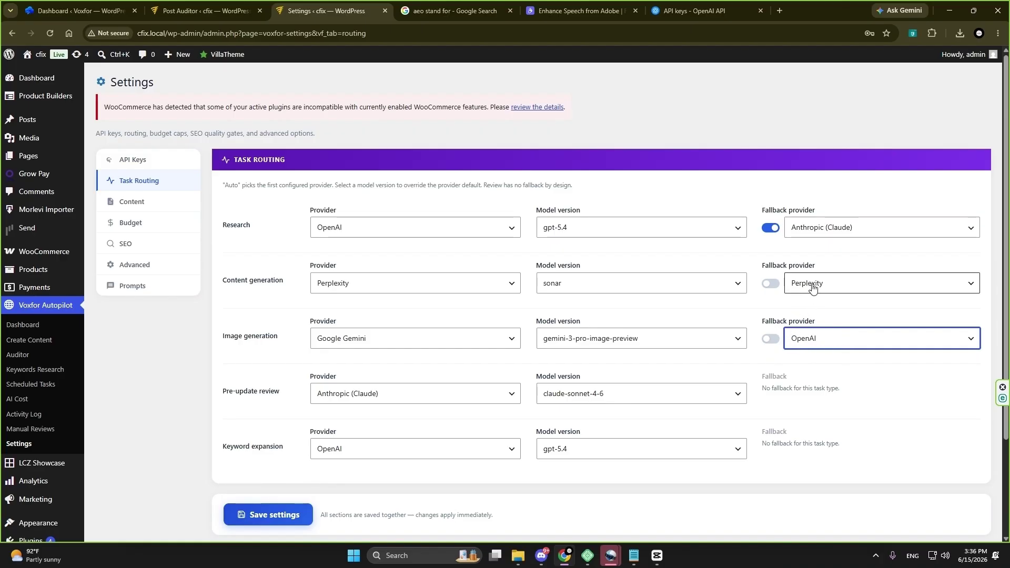
Review the content defaults: language, article length, writing style and the default post status options.
scroll(1009, 287, "down", 1)
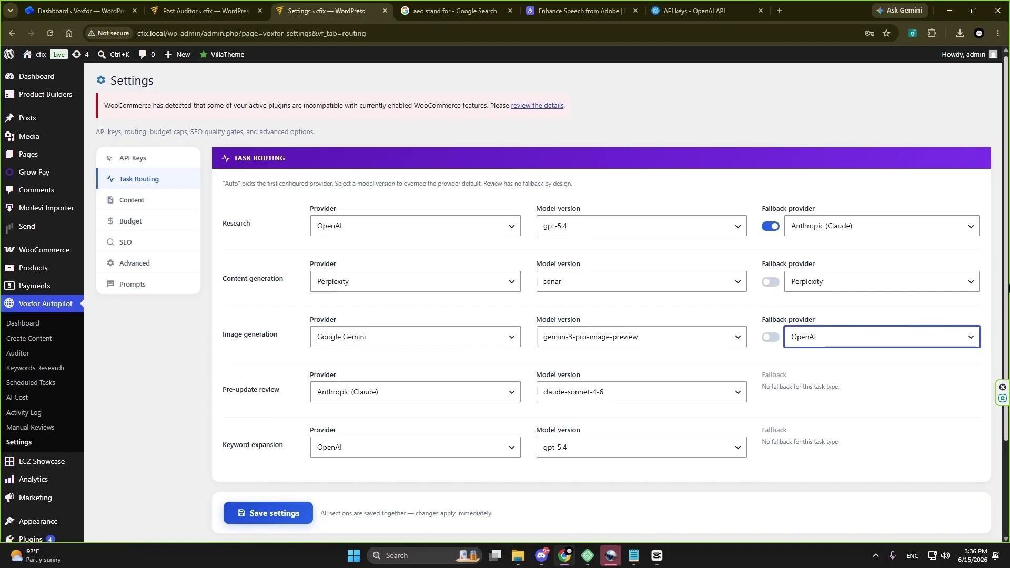
scroll(1009, 287, "down", 1)
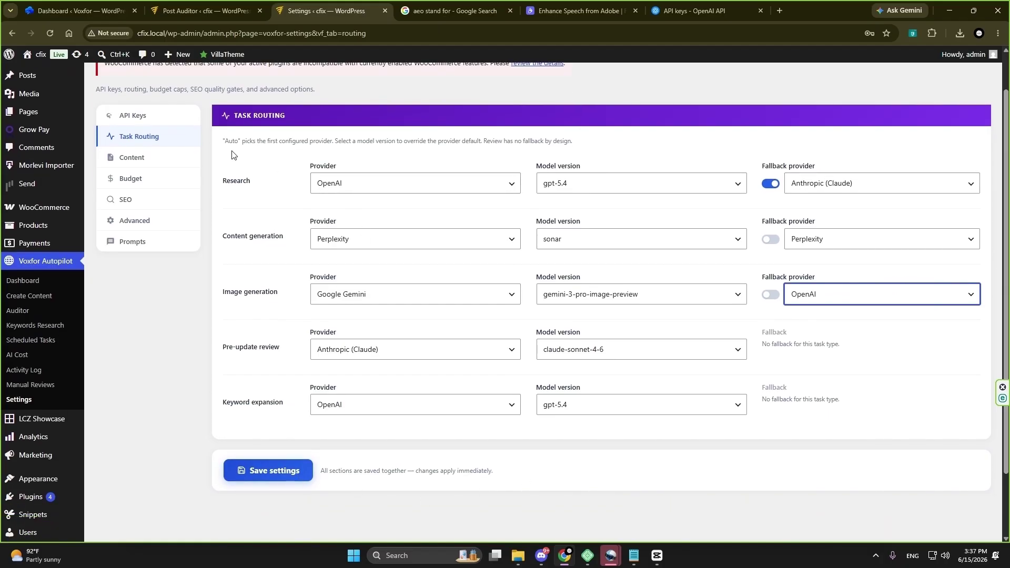
left_click(157, 158)
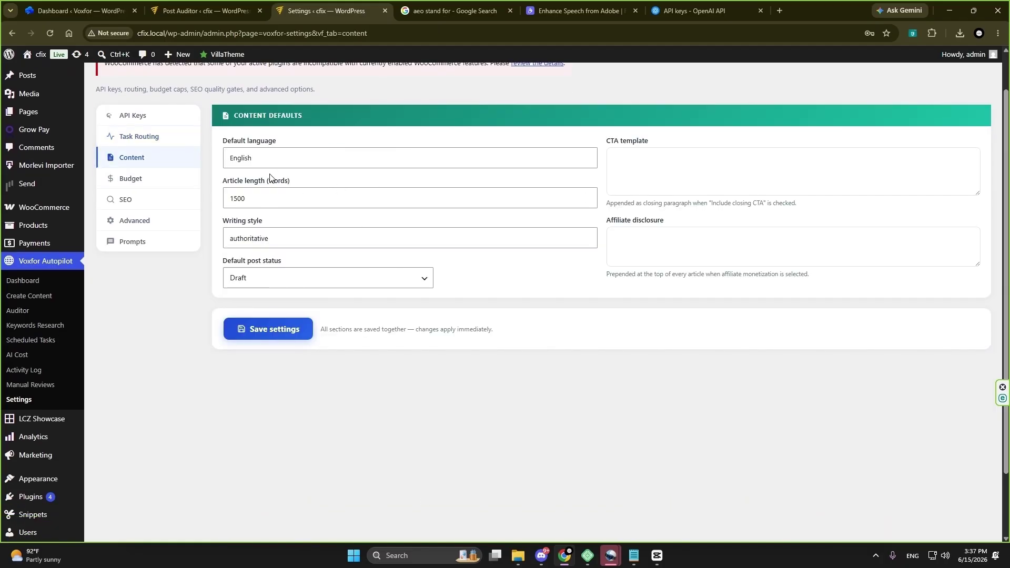
scroll(810, 223, "up", 1)
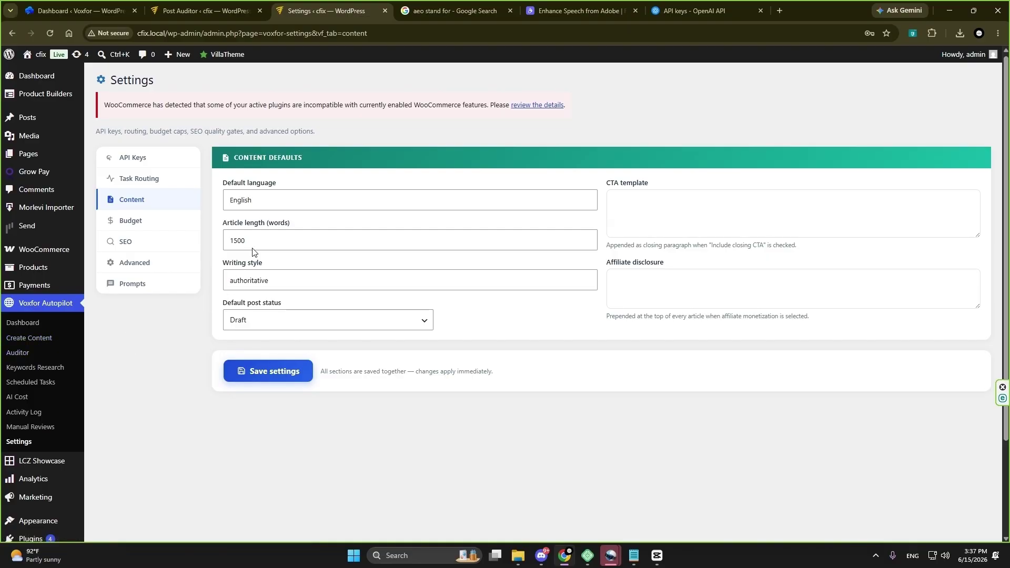
left_click(272, 199)
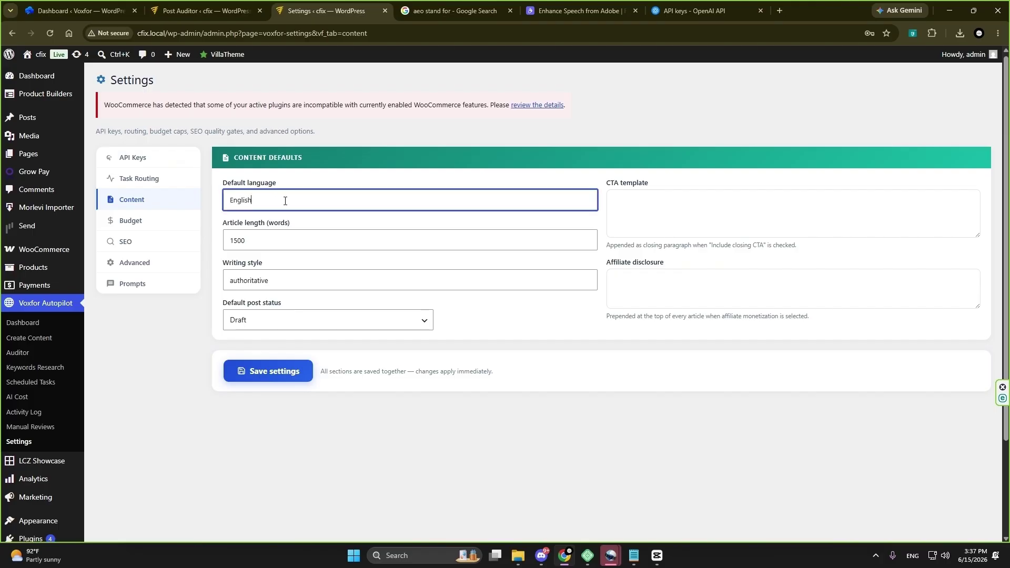
left_click_drag(254, 201, 224, 205)
key("Tab")
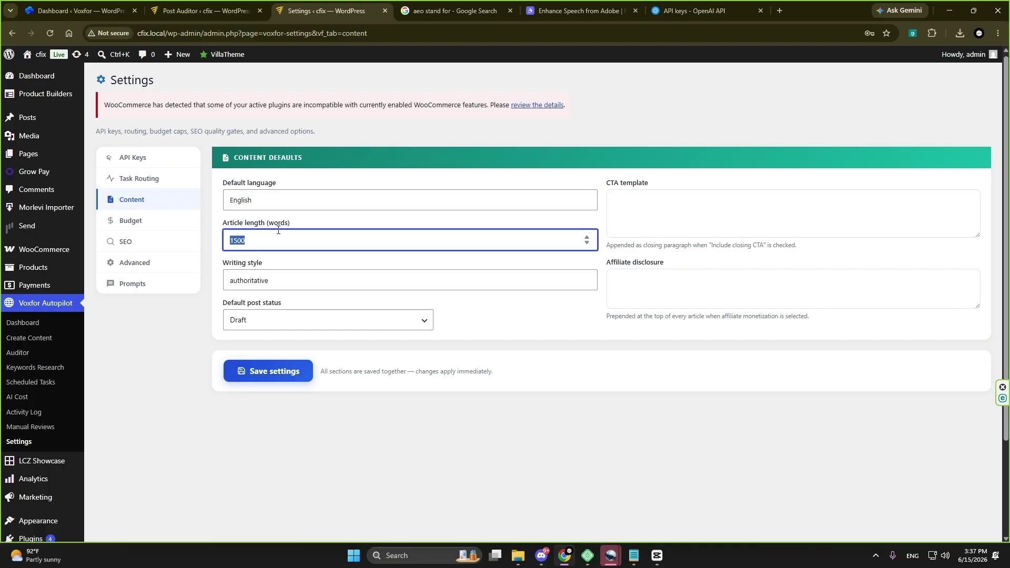
left_click(309, 283)
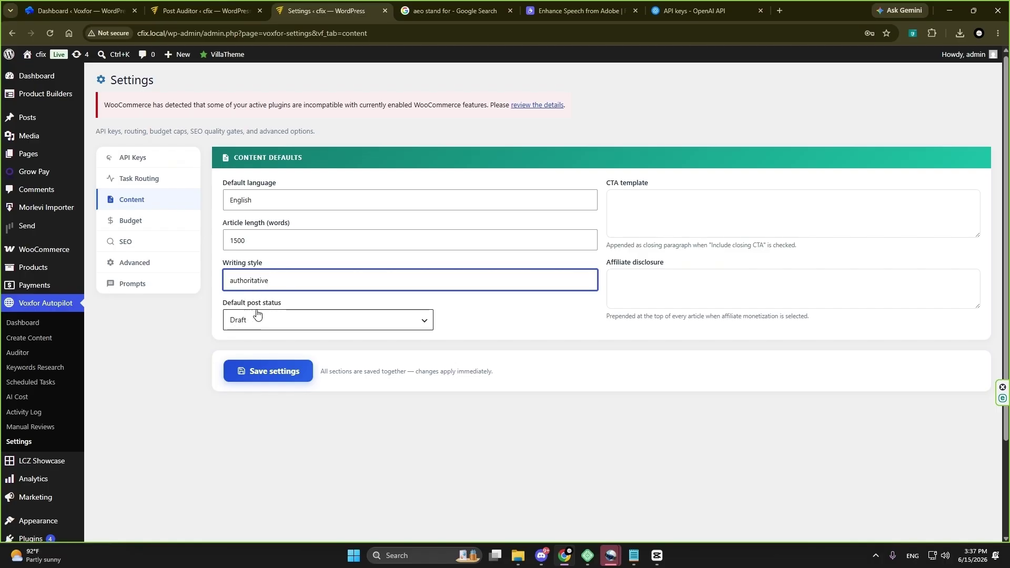
left_click(363, 319)
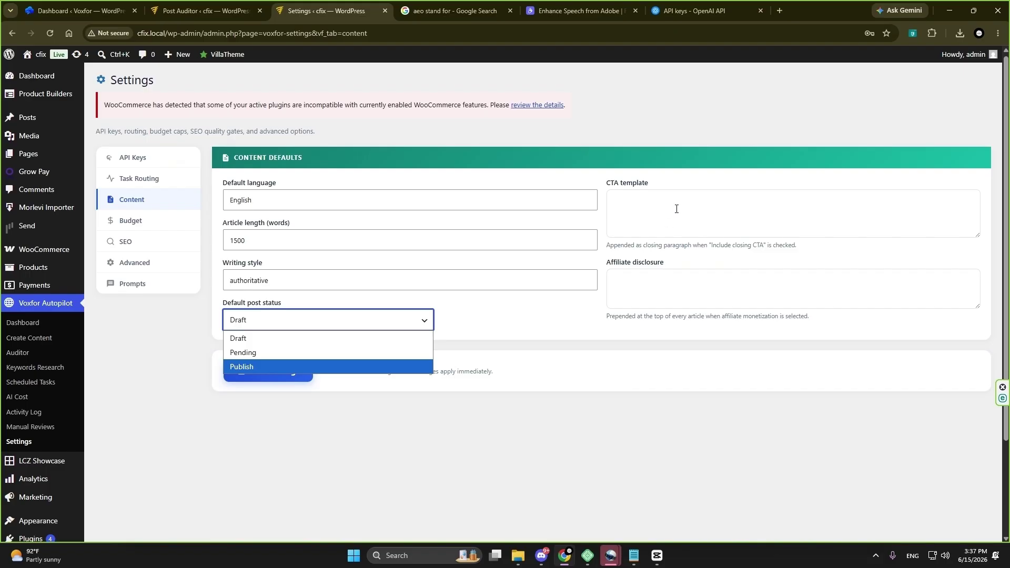
scroll(676, 207, "down", 1)
Examine the monthly spending cap in the budget settings and set the daily cap to 2 USD.
left_click(131, 190)
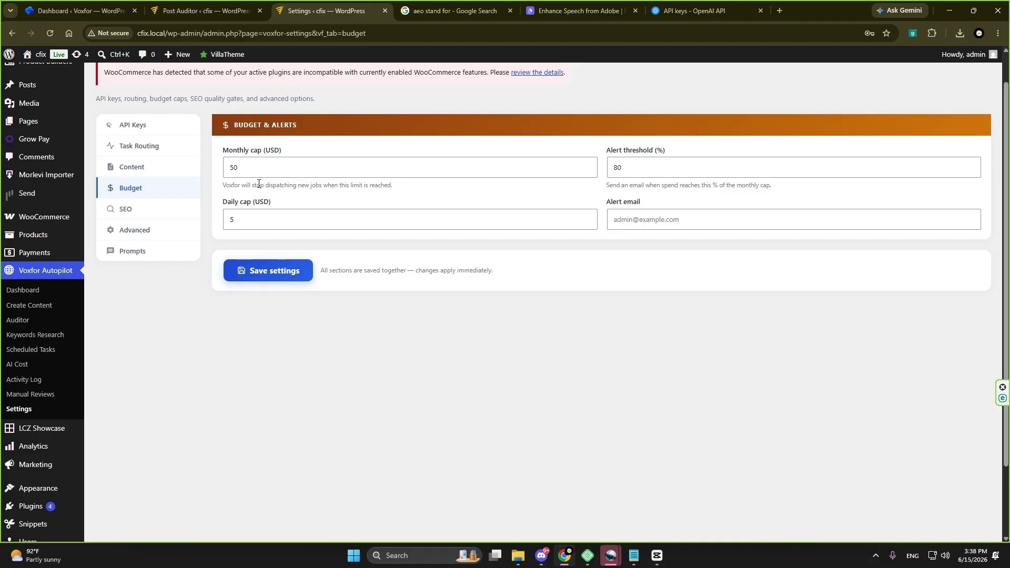
left_click_drag(252, 166, 225, 167)
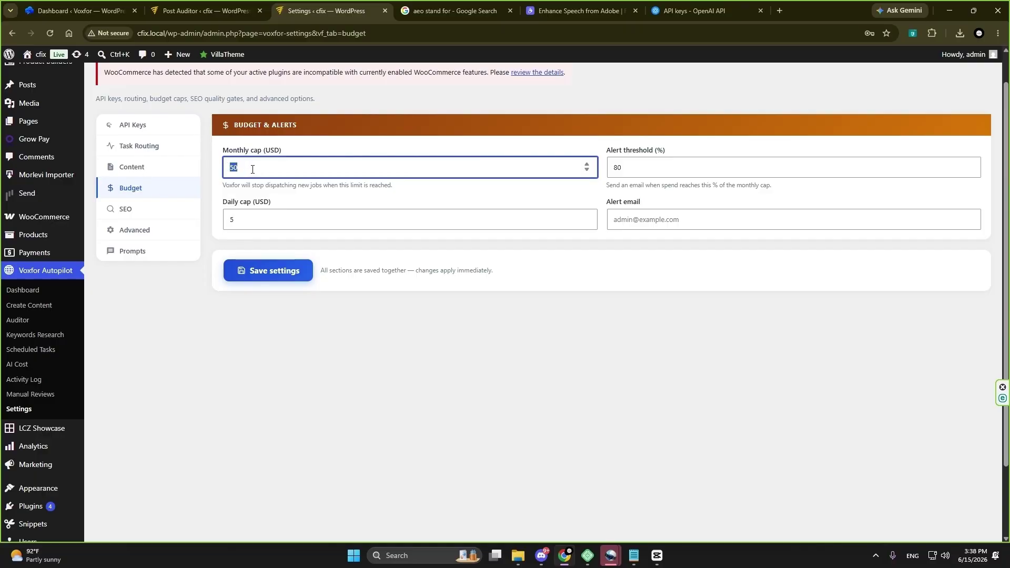
left_click(252, 168)
left_click_drag(242, 167, 230, 172)
left_click_drag(236, 218, 224, 226)
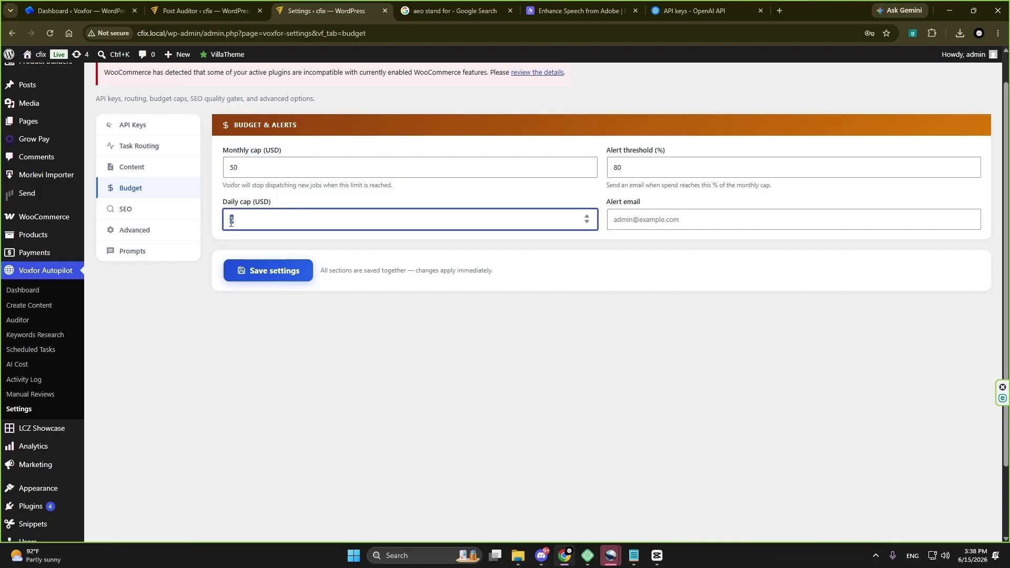
type("2")
Review the SEO settings and the choices offered for the SEO plugin.
left_click(138, 211)
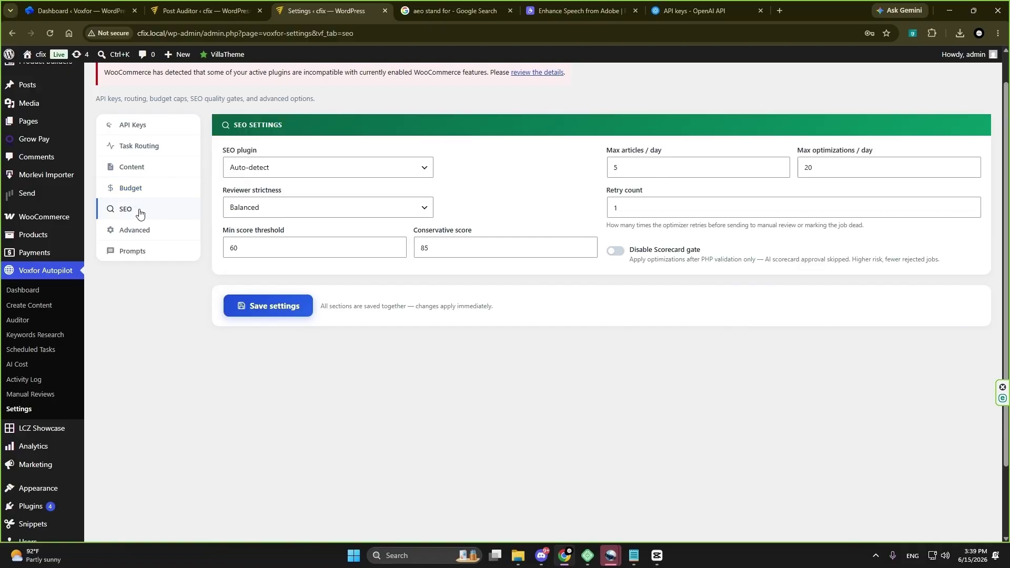
left_click(401, 167)
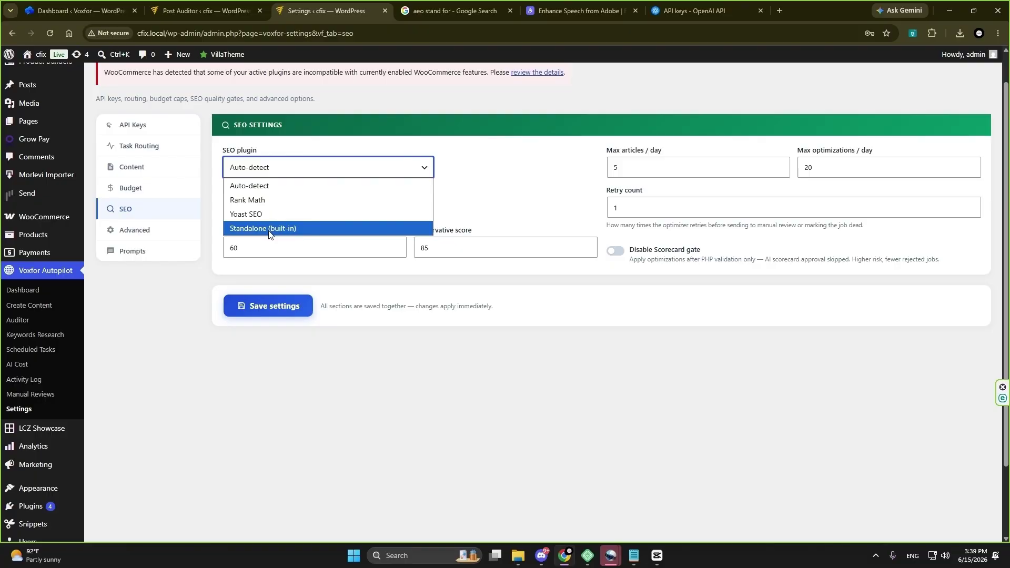
left_click(201, 271)
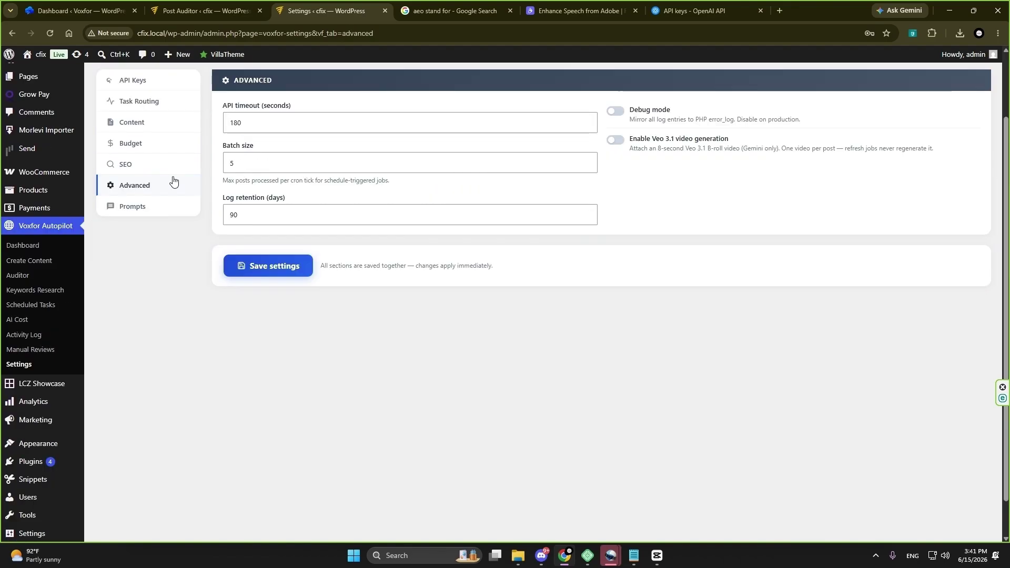
Set the API timeout to 300 seconds in the advanced settings.
scroll(838, 215, "up", 1)
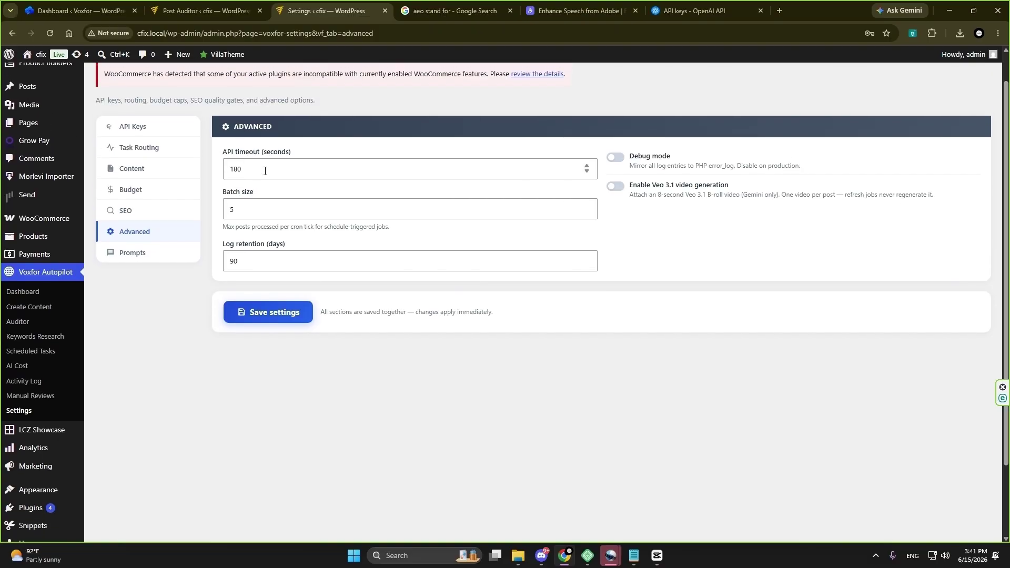
left_click_drag(264, 171, 222, 172)
type("300")
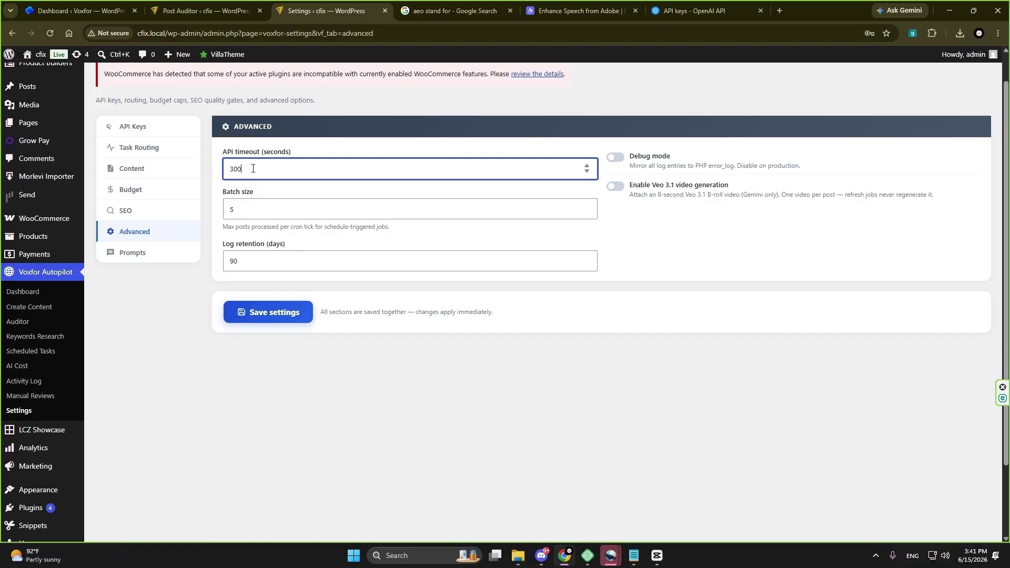
left_click_drag(251, 168, 227, 172)
left_click(661, 240)
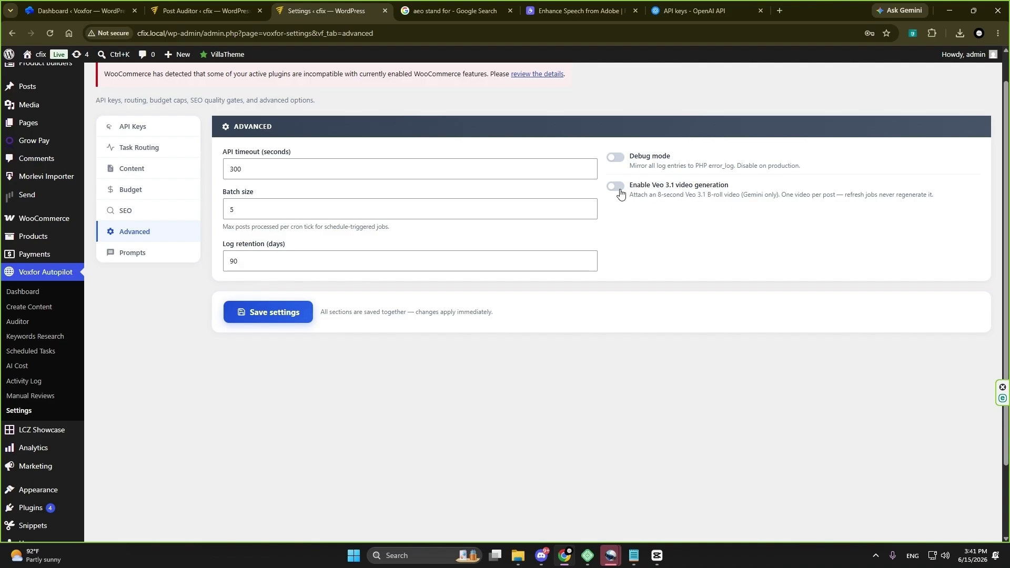
Review the custom prompts, from research_system through image_prompt.
left_click(142, 255)
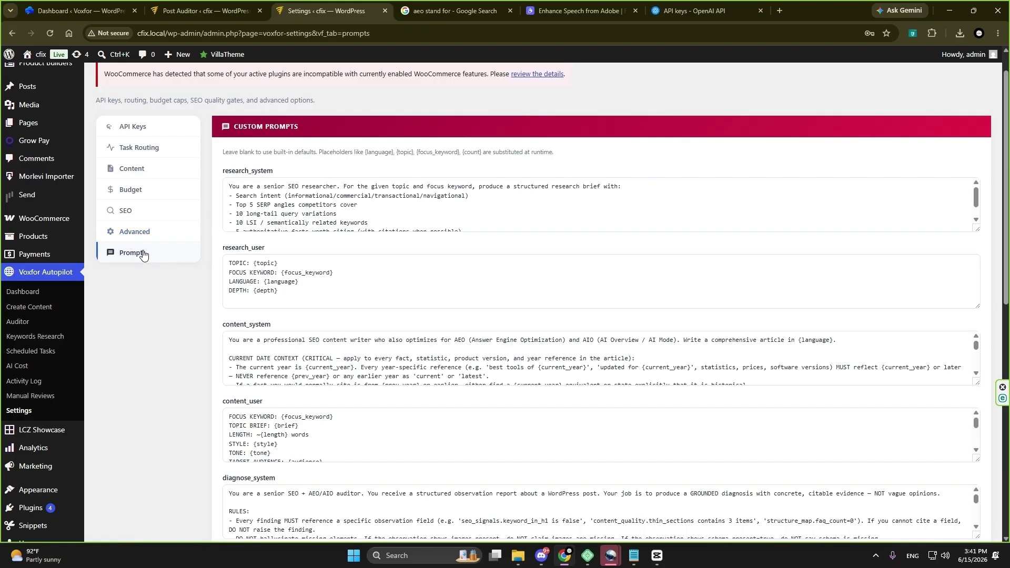
scroll(190, 261, "down", 1)
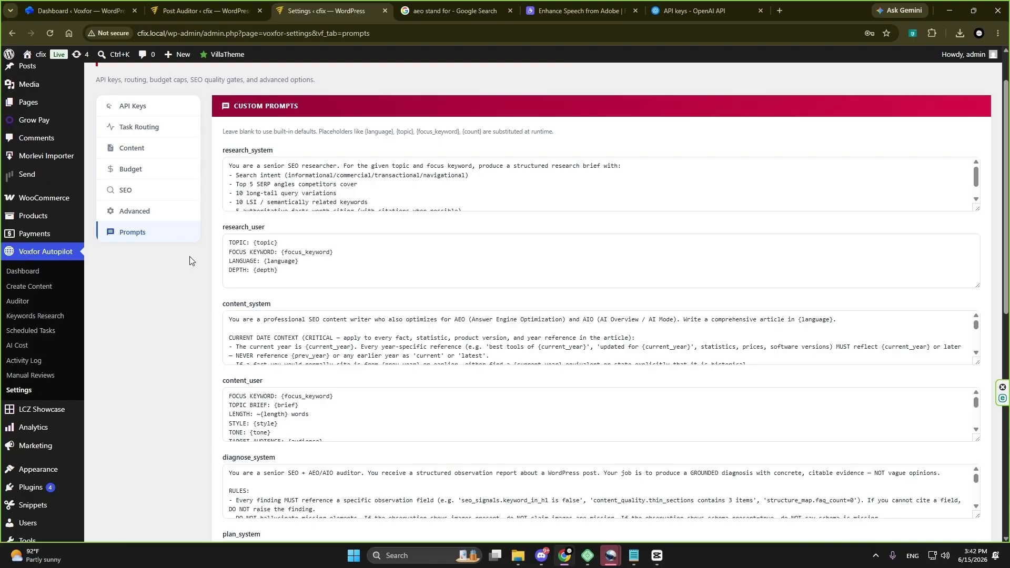
scroll(1009, 152, "down", 1)
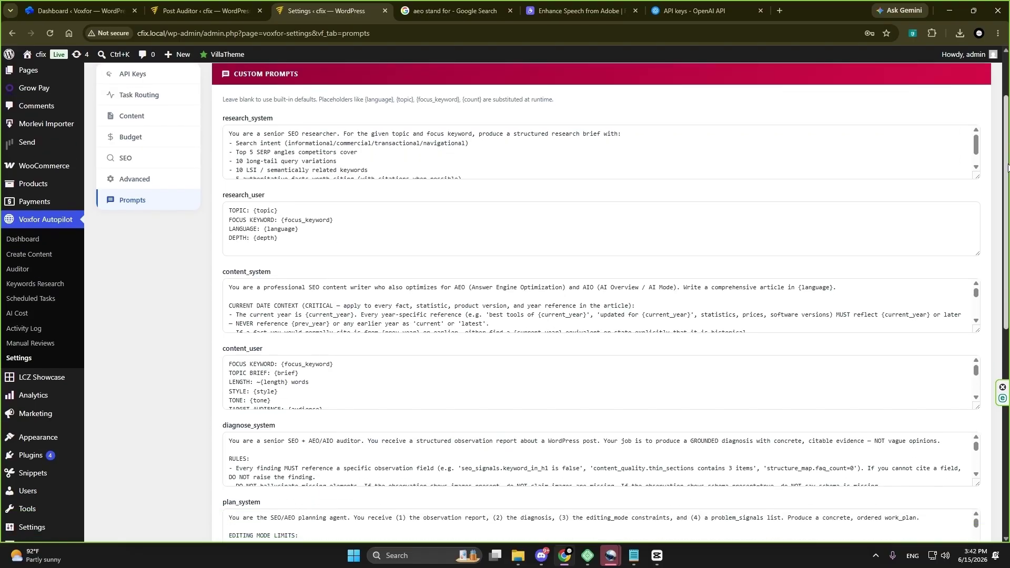
left_click_drag(977, 152, 1009, 158)
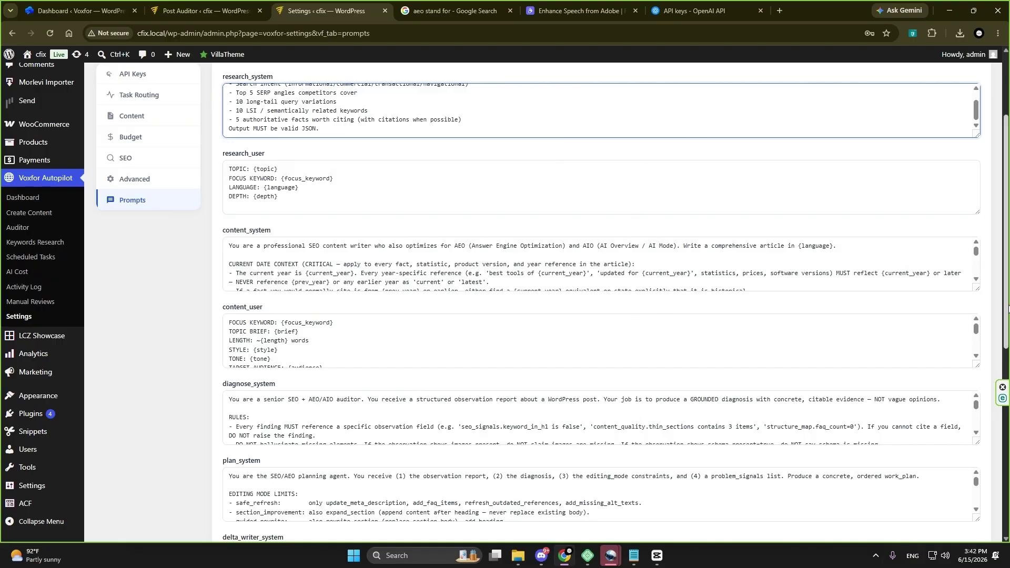
left_click_drag(1006, 308, 1008, 447)
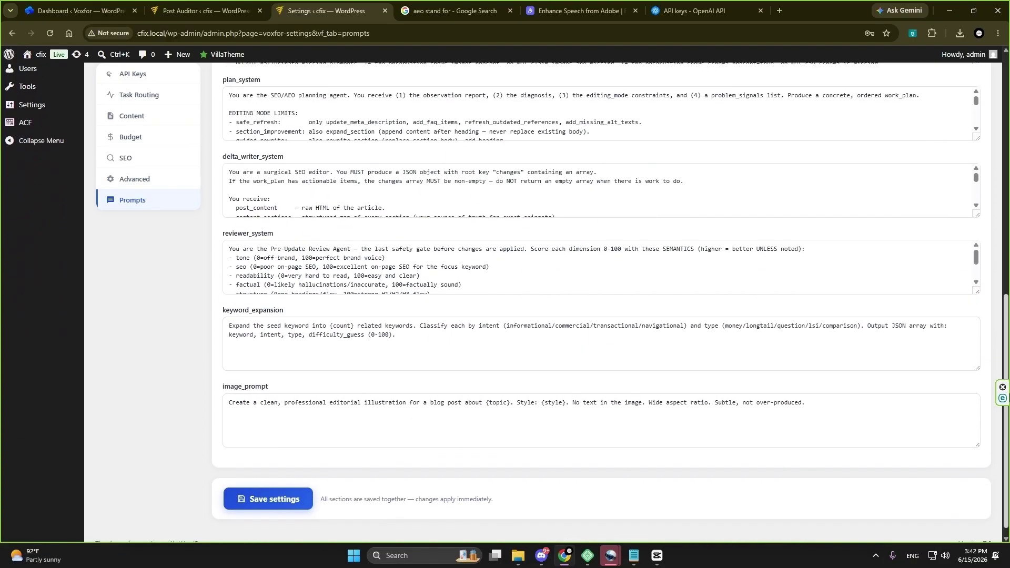
scroll(161, 334, "up", 10)
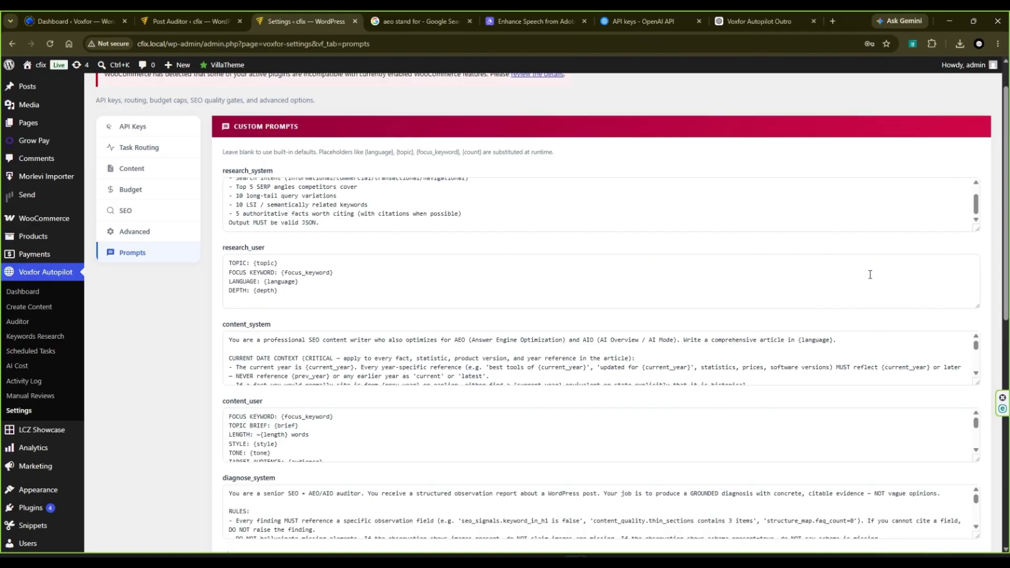
Return to the Voxfor Autopilot dashboard.
left_click(35, 294)
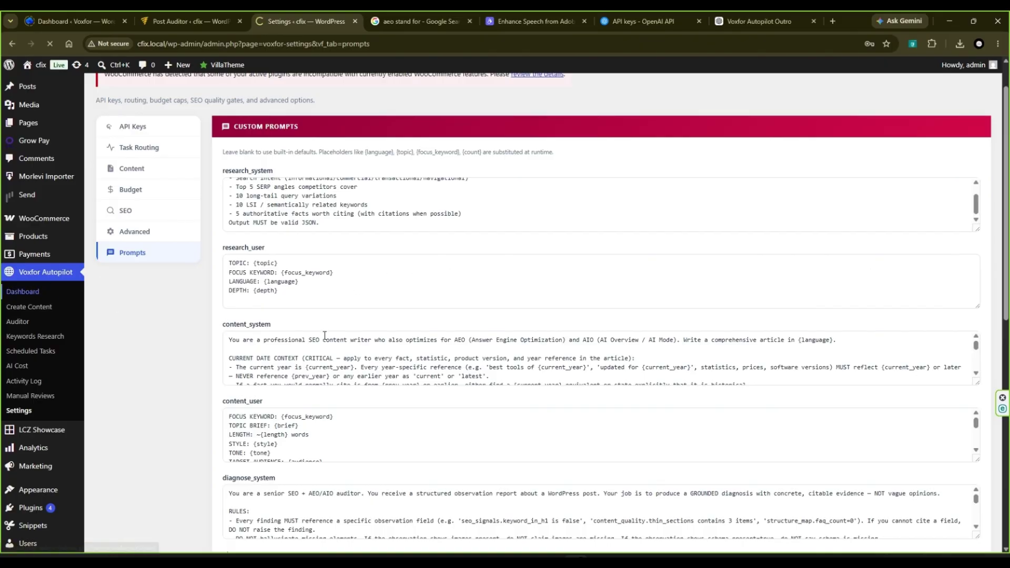